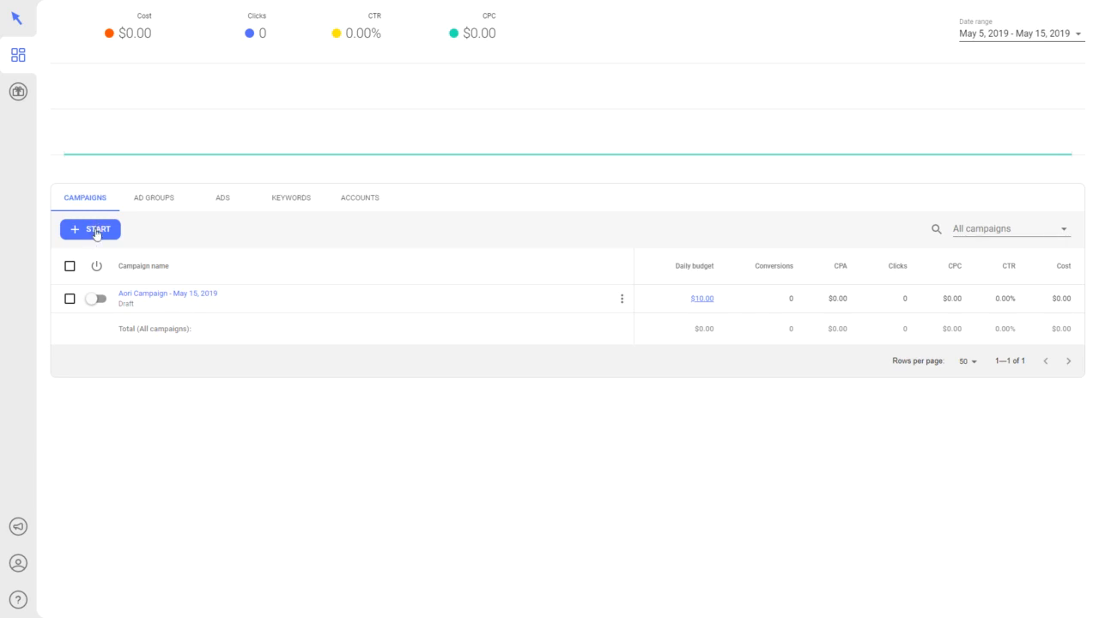
Start building a new Google Ads SKAGs campaign and name it "Spring Campaign New 1".
{"action": "left_click", "coordinate": [98, 233]}
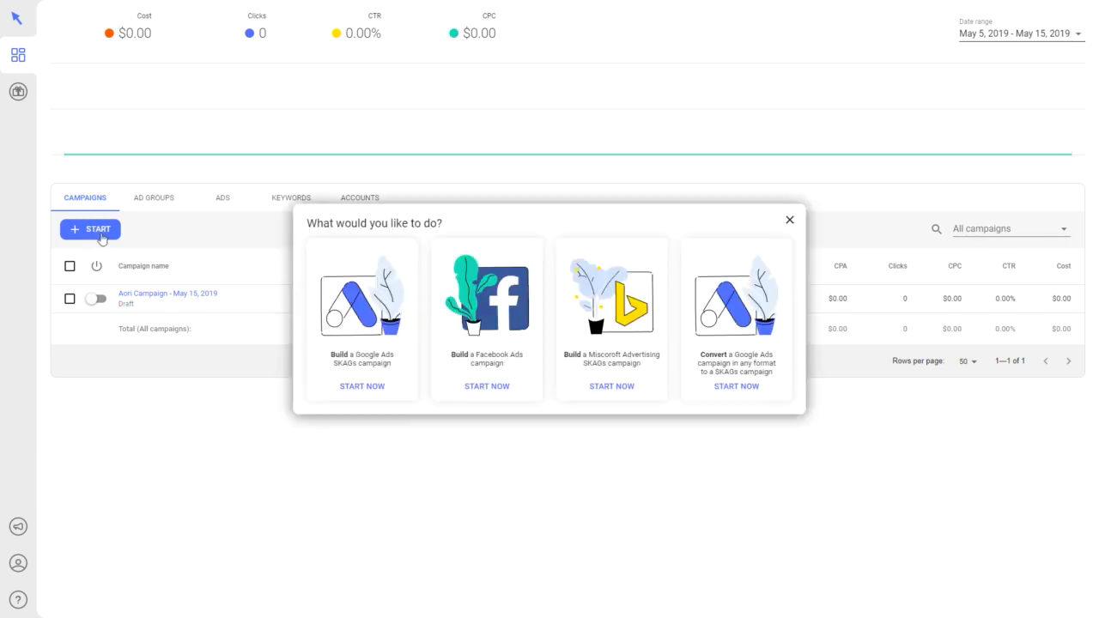
{"action": "left_click", "coordinate": [346, 309]}
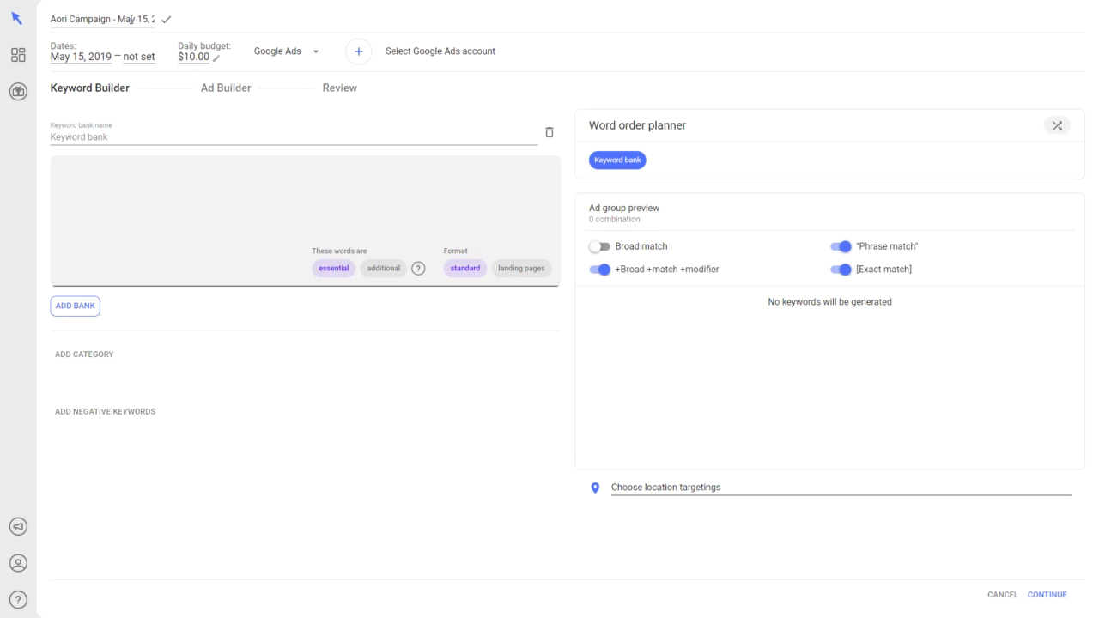
{"action": "left_click", "coordinate": [130, 18]}
{"action": "triple_click", "coordinate": [130, 18]}
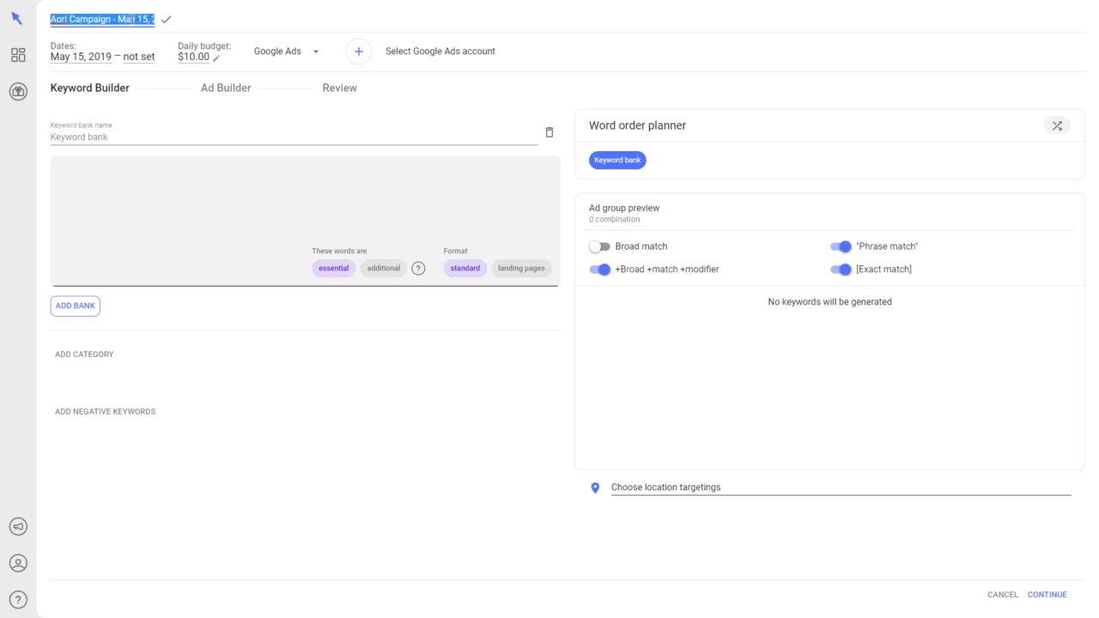
{"action": "key", "text": "BackSpace"}
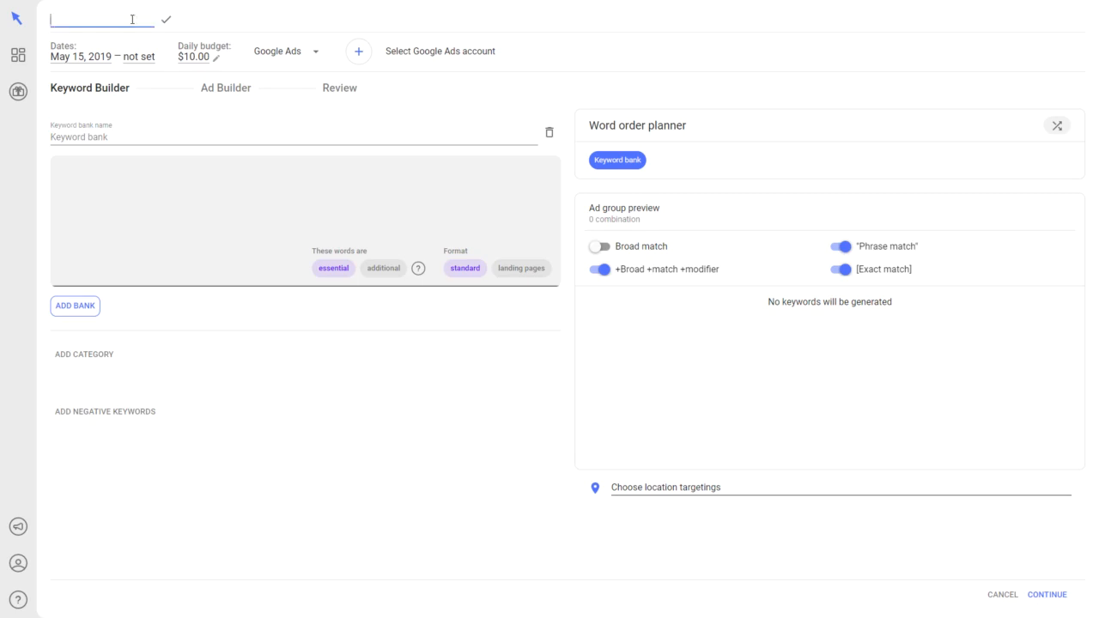
{"action": "type", "text": "Spring Campaign New 1"}
Keep the campaign's start date at May 15, 2019 and set its end date to May 31, 2019.
{"action": "left_click", "coordinate": [93, 58]}
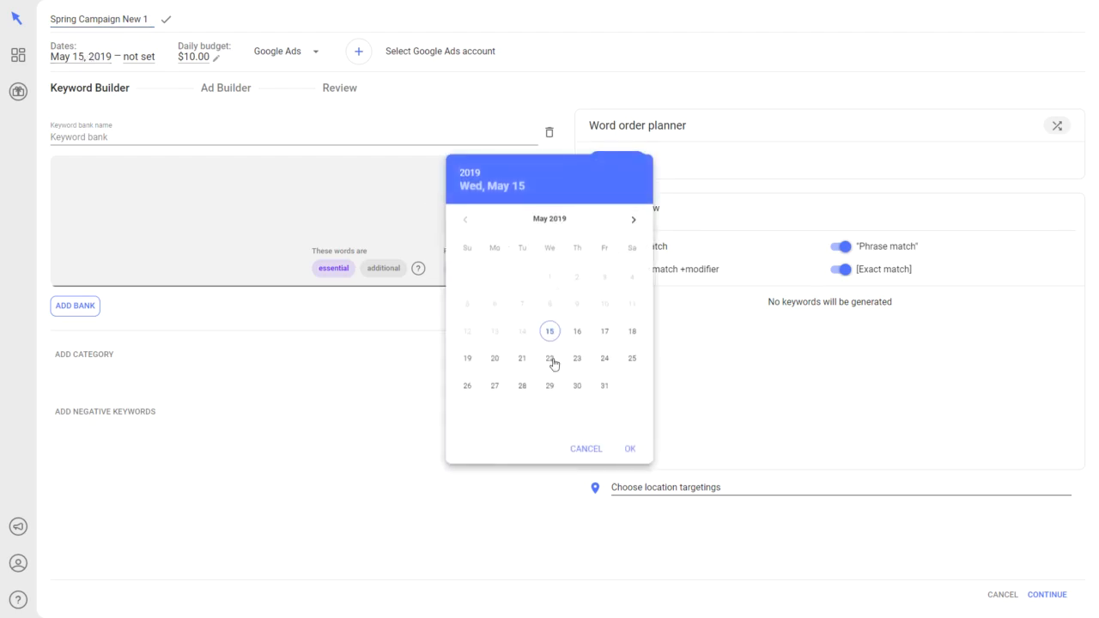
{"action": "left_click", "coordinate": [631, 449]}
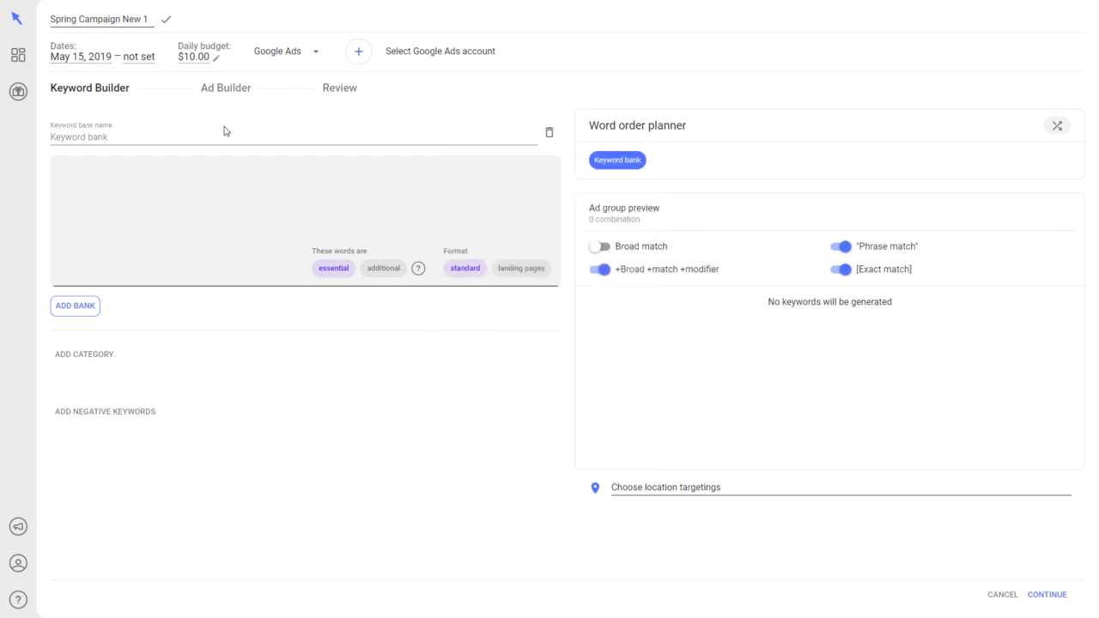
{"action": "left_click", "coordinate": [138, 58]}
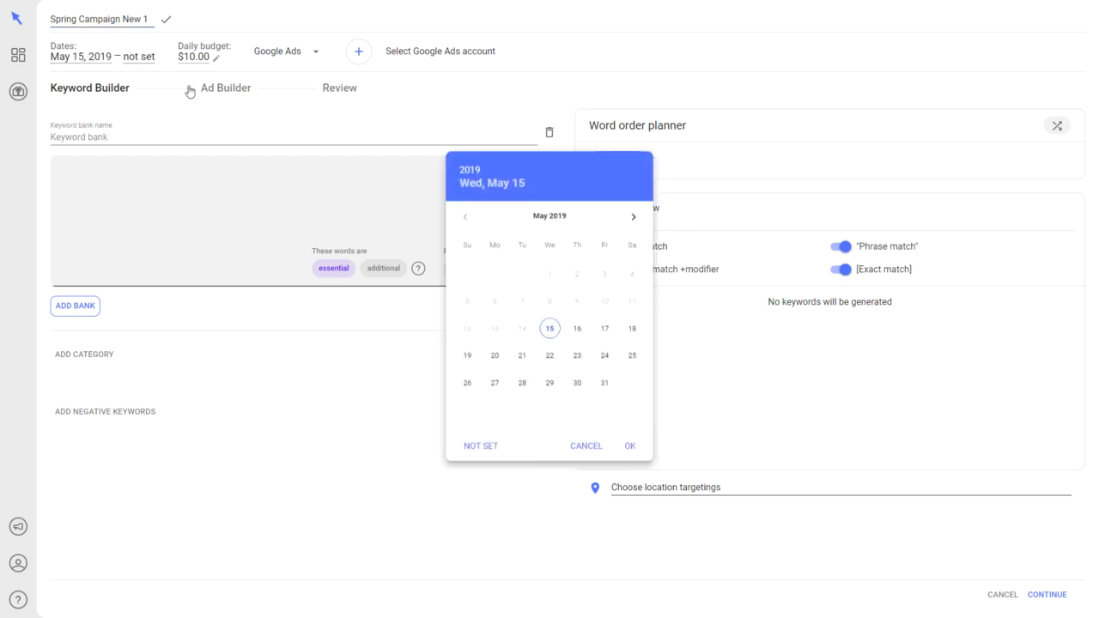
{"action": "left_click", "coordinate": [605, 383]}
{"action": "left_click", "coordinate": [631, 449]}
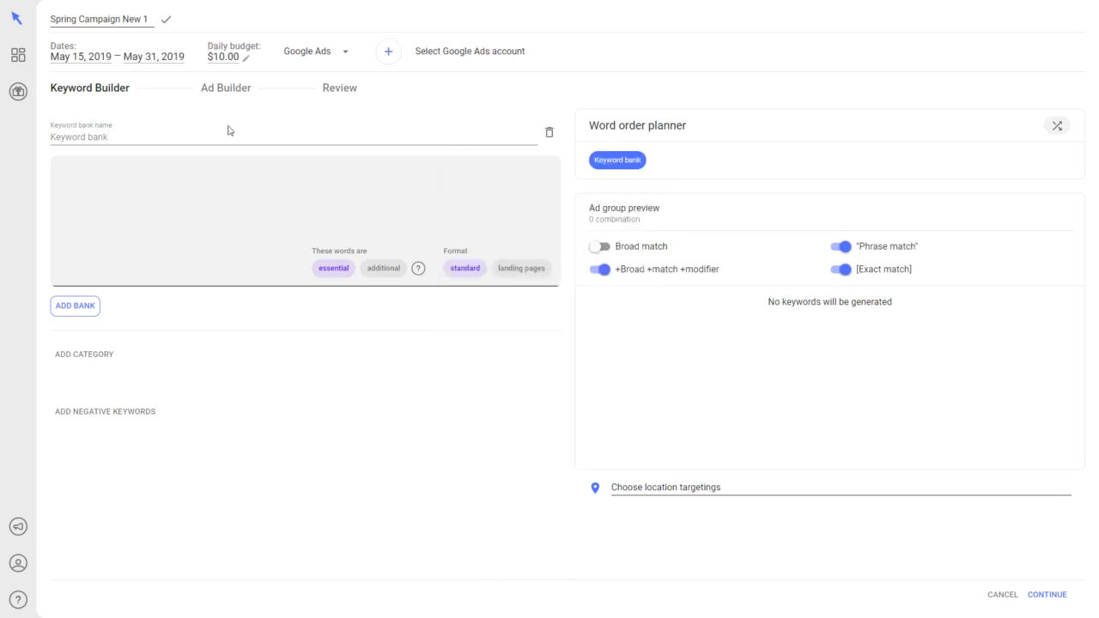
Set the campaign's daily budget to $100.00.
{"action": "left_click", "coordinate": [227, 61]}
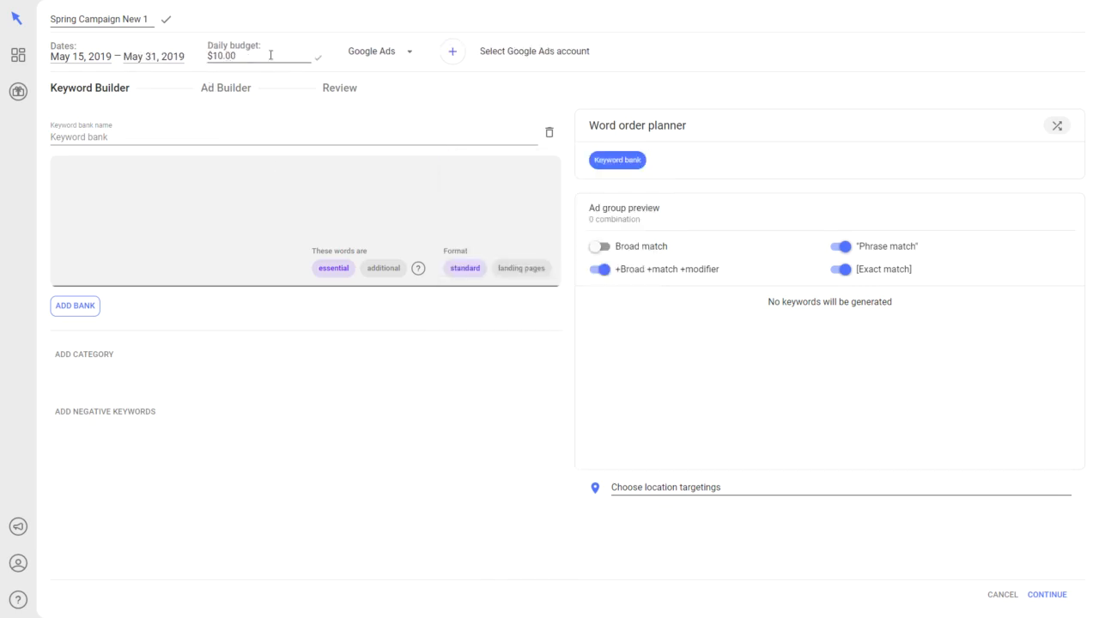
{"action": "left_click", "coordinate": [251, 56]}
{"action": "type", "text": "0"}
{"action": "left_click", "coordinate": [316, 60]}
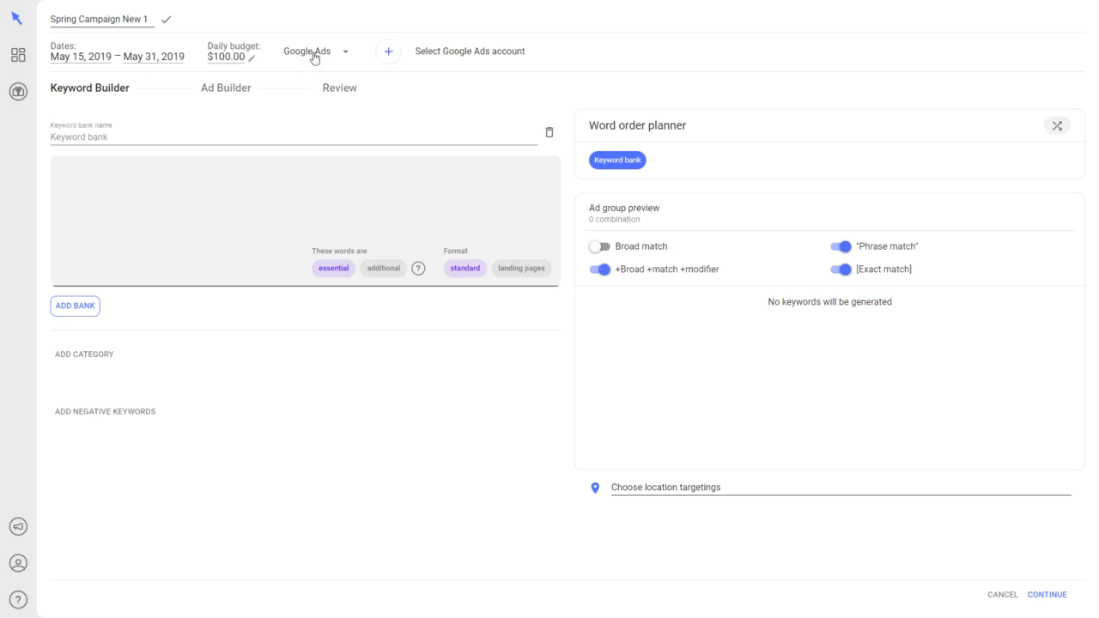
Choose Google Ads as the advertising platform and assign the Aori account to the campaign.
{"action": "left_click", "coordinate": [331, 55]}
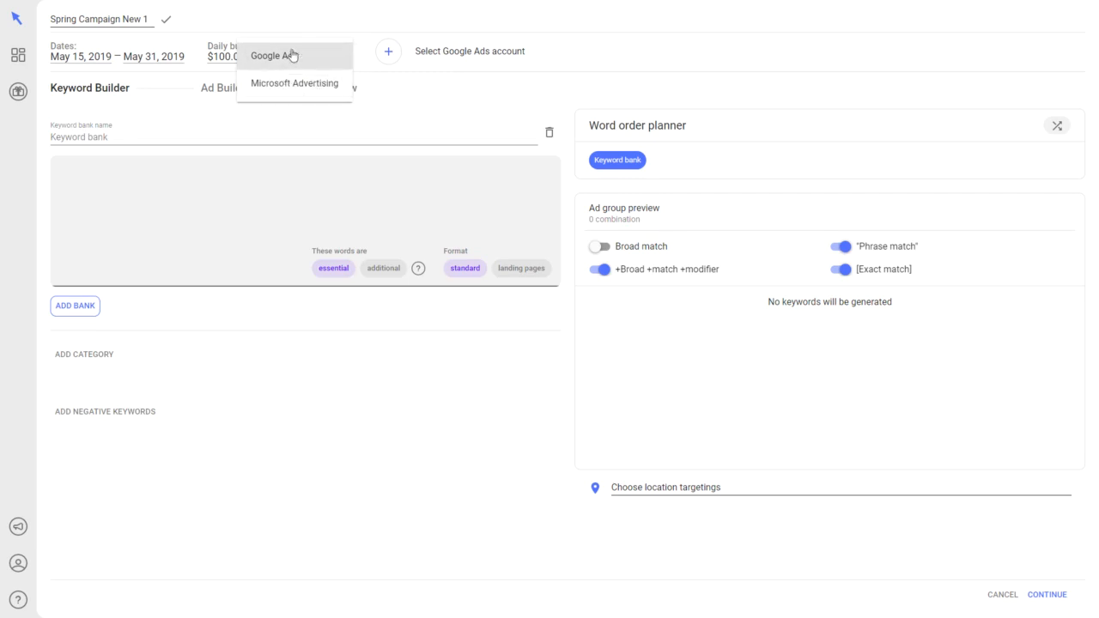
{"action": "left_click", "coordinate": [294, 62]}
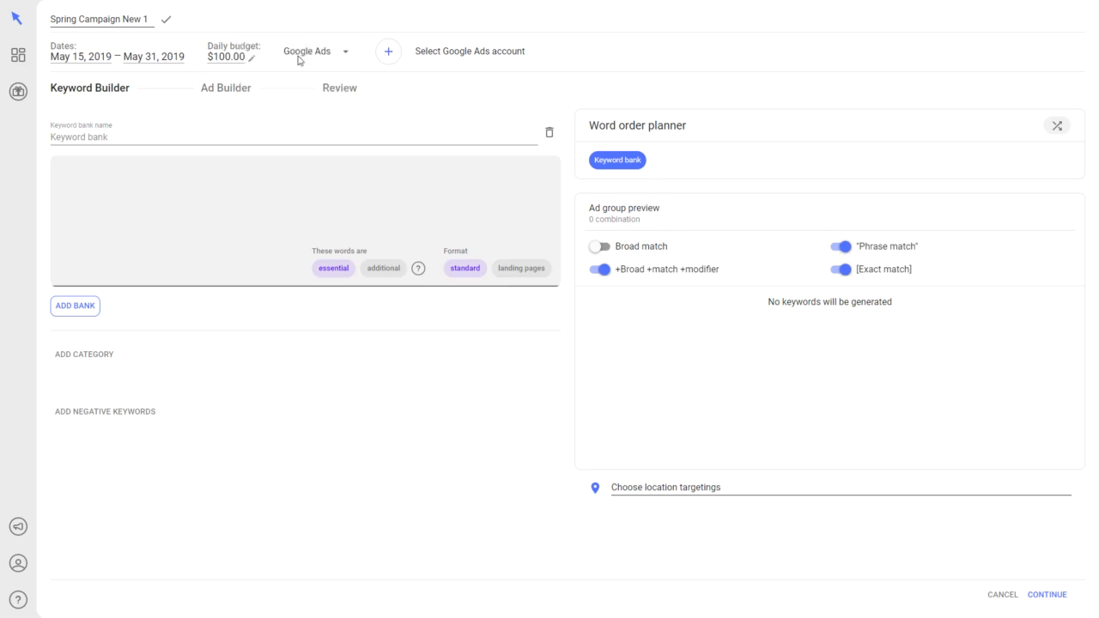
{"action": "left_click", "coordinate": [391, 55]}
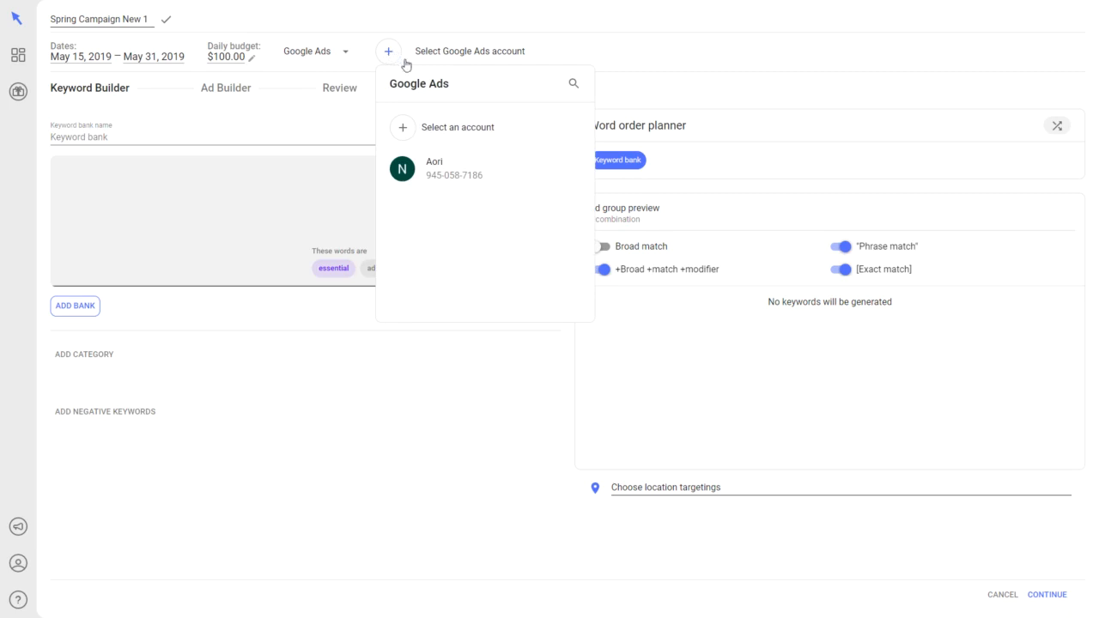
{"action": "left_click", "coordinate": [441, 178]}
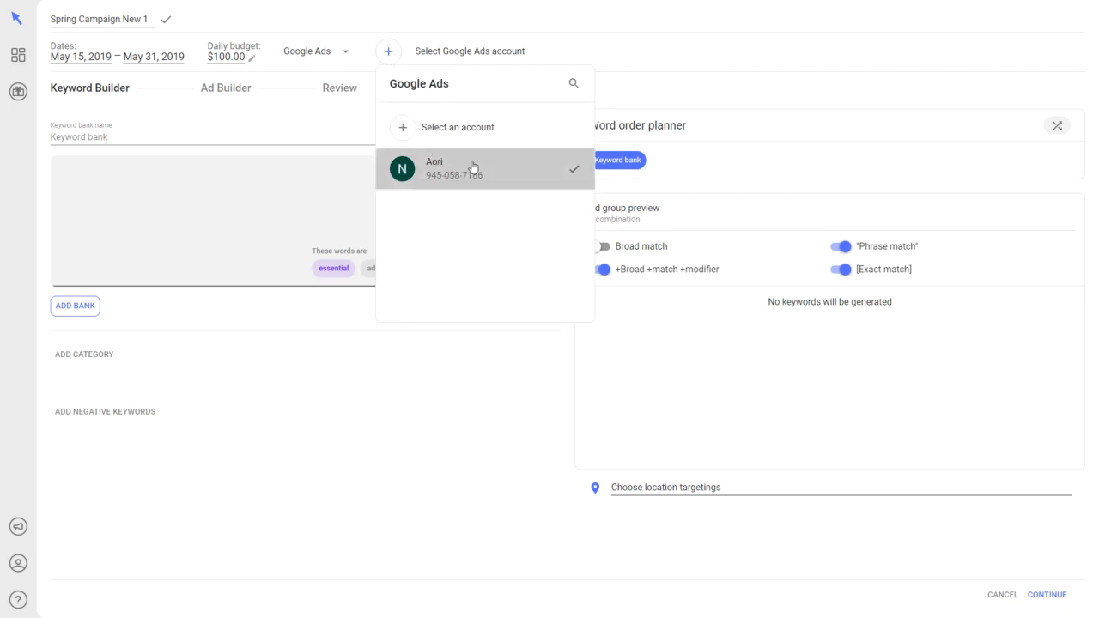
{"action": "left_click", "coordinate": [469, 168]}
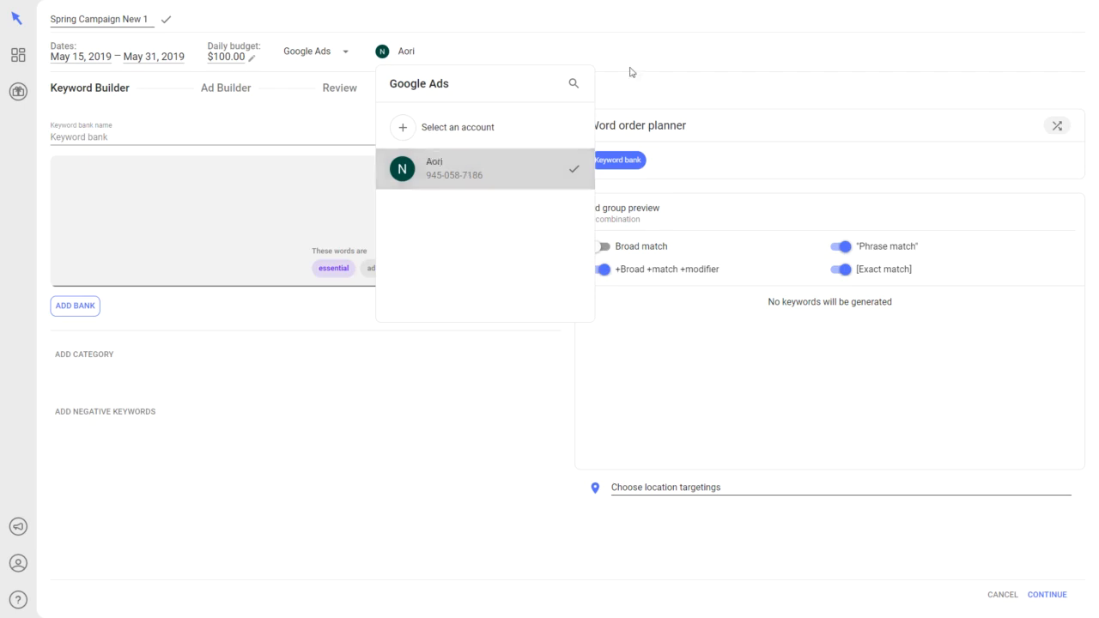
{"action": "left_click", "coordinate": [707, 113]}
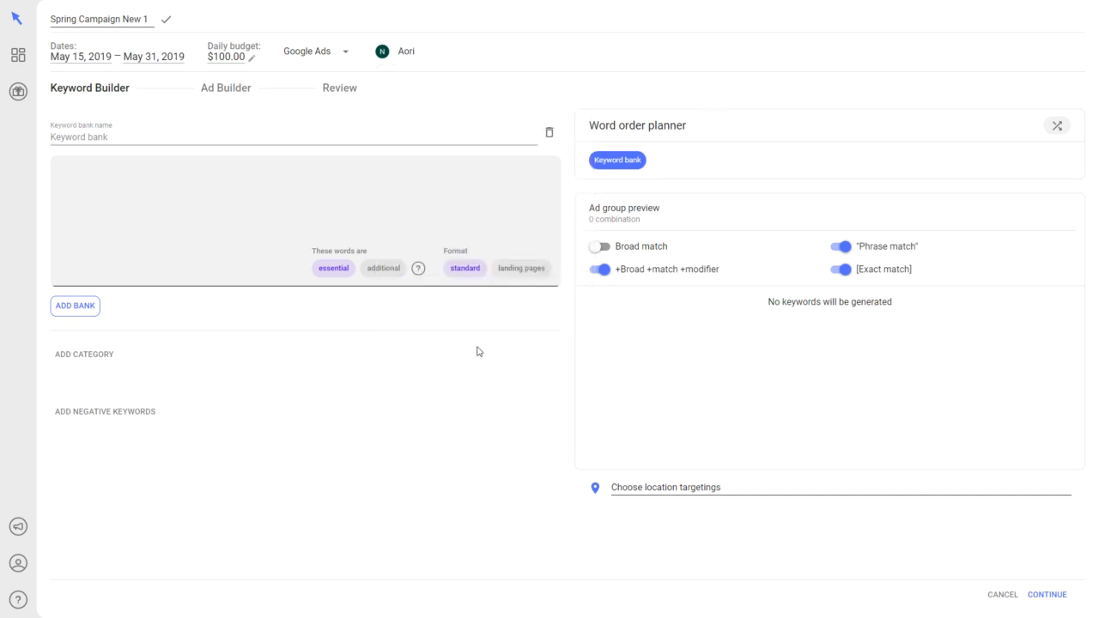
Add the cities of Houston, Dallas and Austin in Texas, United States, as the campaign's target locations.
{"action": "left_click", "coordinate": [638, 490]}
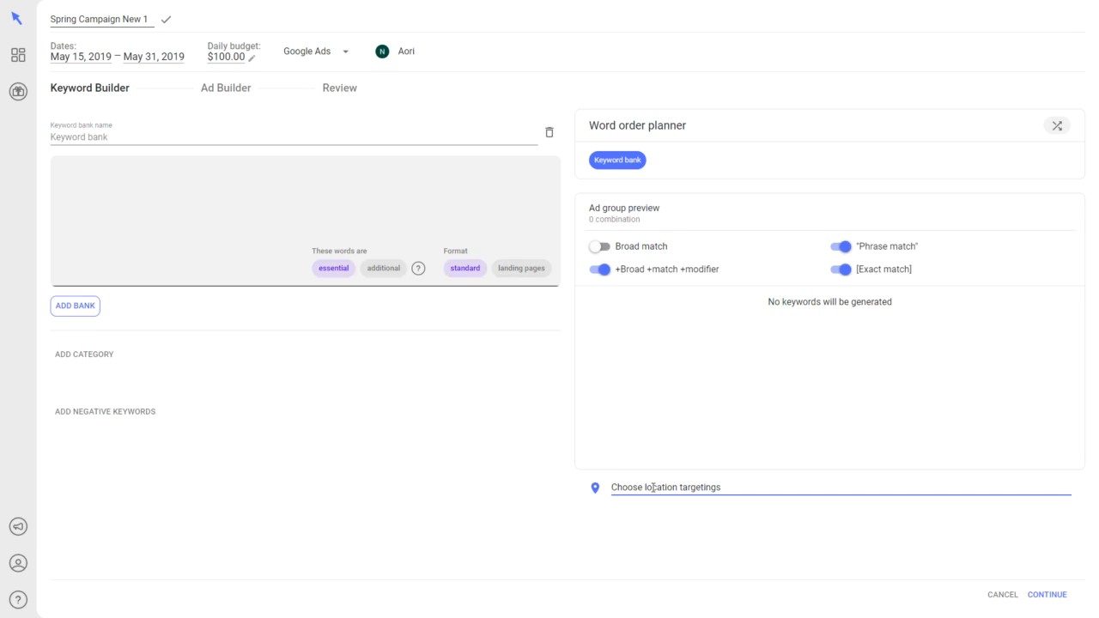
{"action": "type", "text": "Houston"}
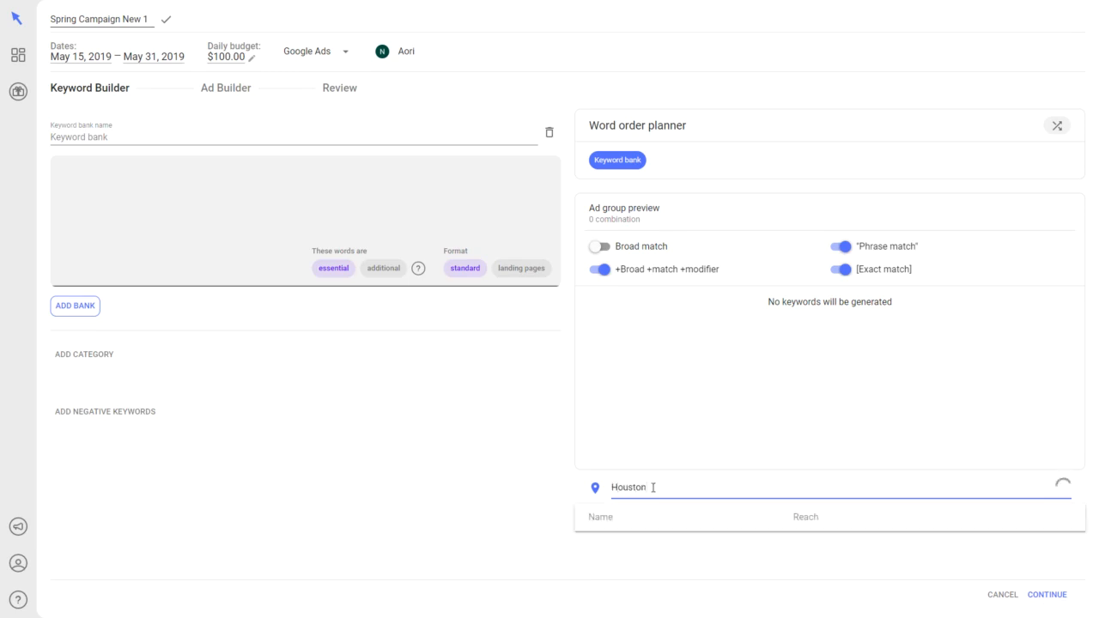
{"action": "left_click", "coordinate": [650, 547]}
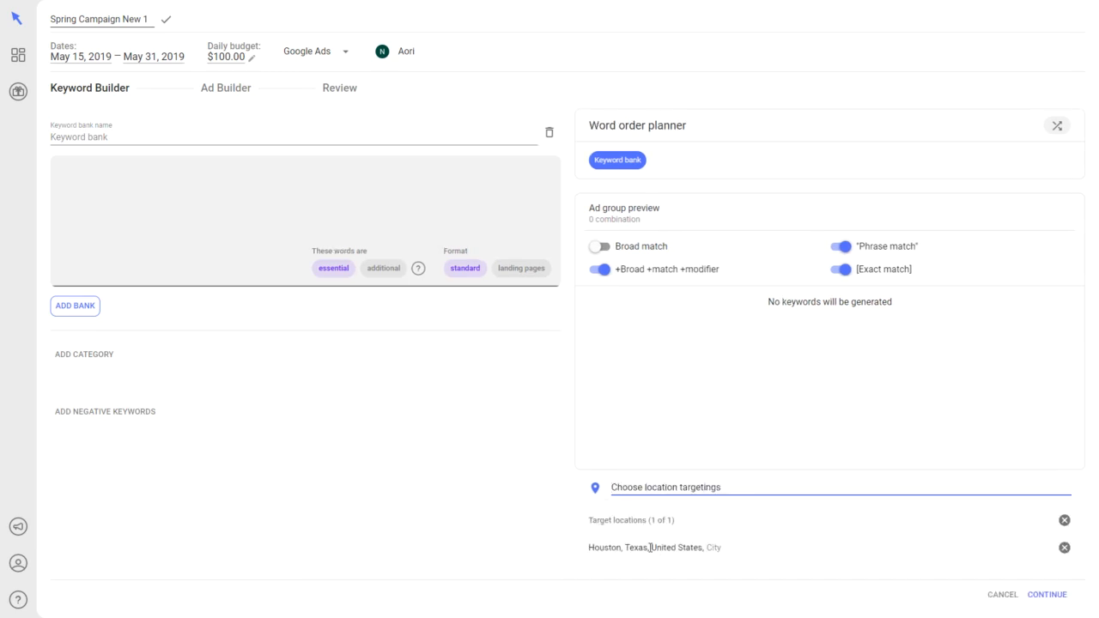
{"action": "type", "text": "Dallas"}
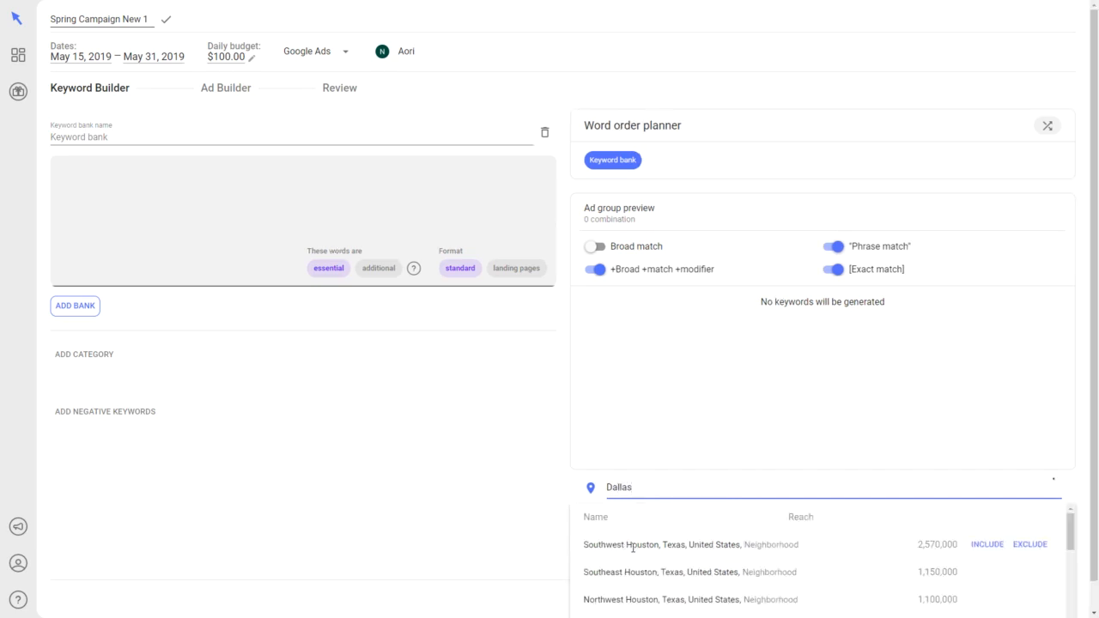
{"action": "left_click", "coordinate": [632, 546]}
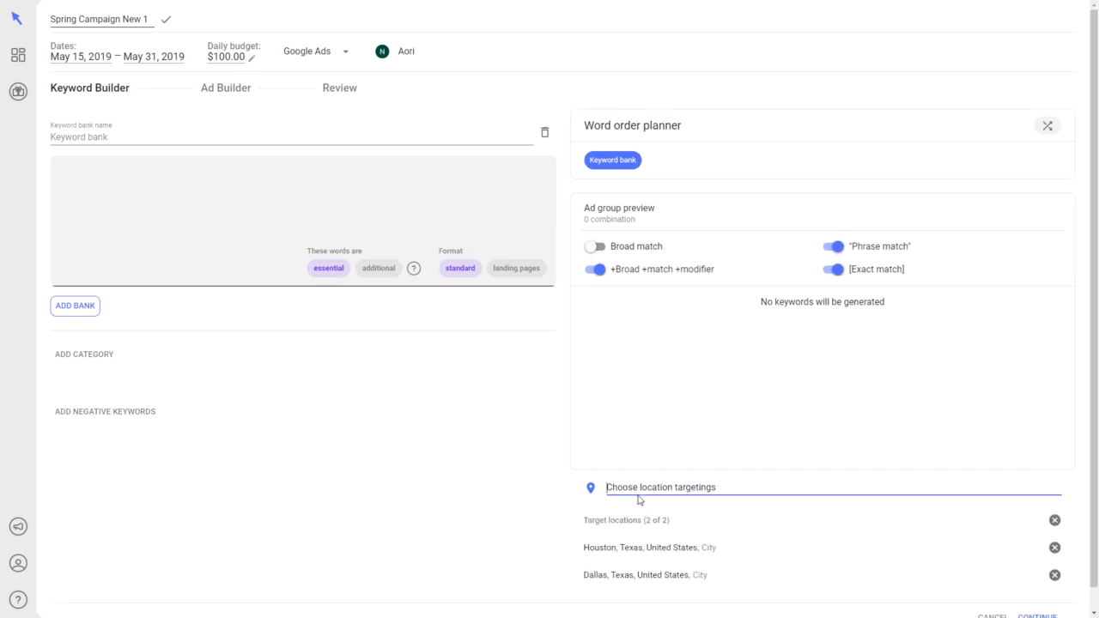
{"action": "type", "text": "Austin"}
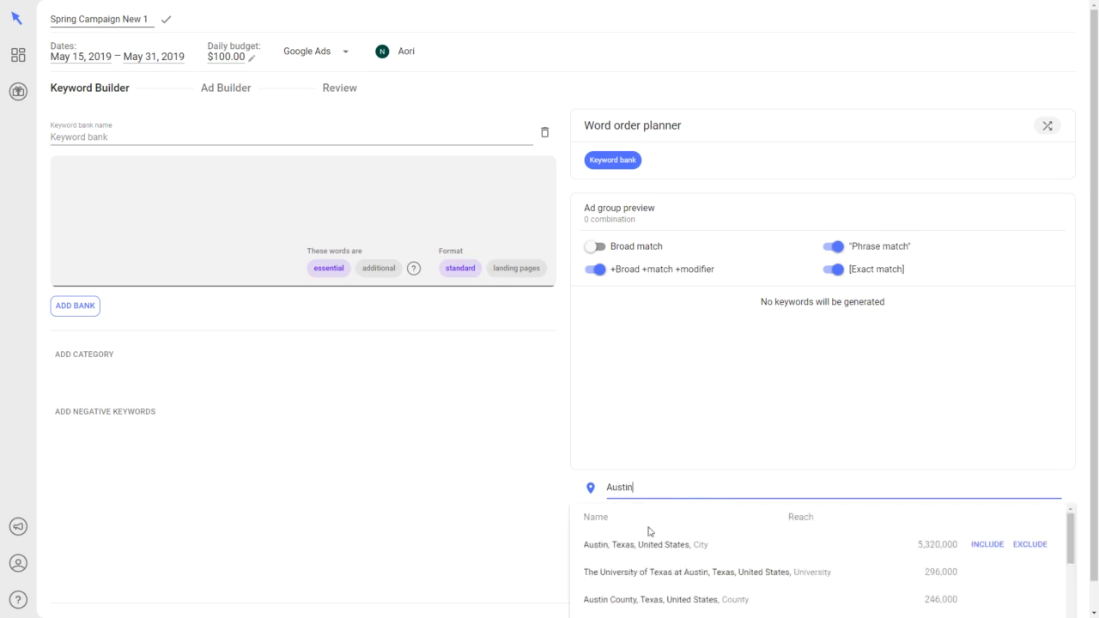
{"action": "left_click", "coordinate": [671, 548]}
{"action": "scroll", "coordinate": [498, 472], "scroll_direction": "down", "scroll_amount": 2}
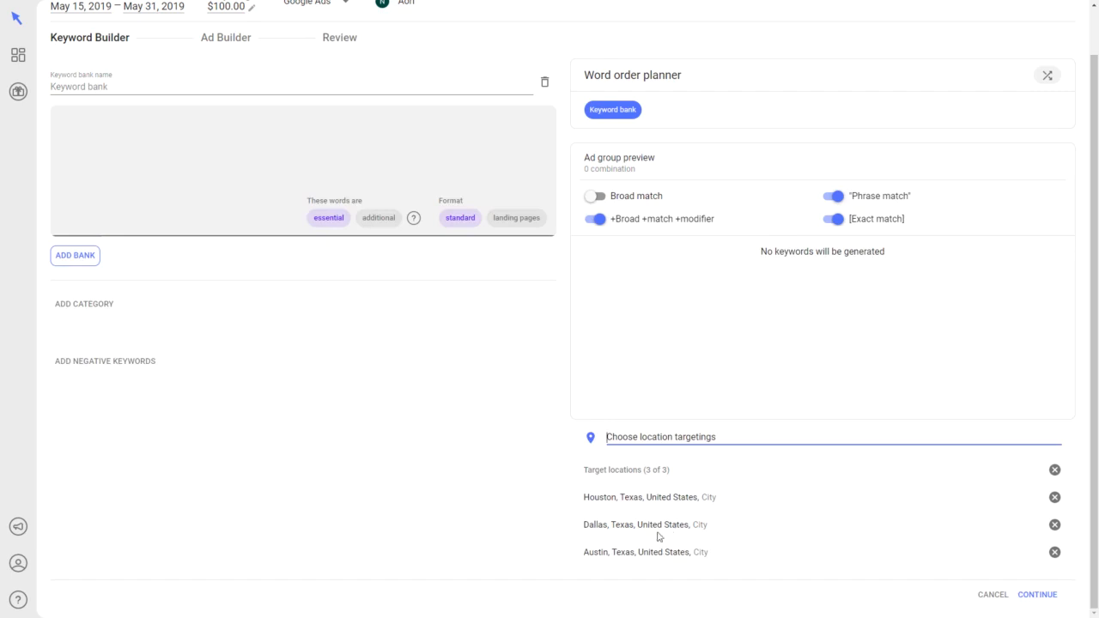
Name the first keyword bank "Colors" and fill it with the keywords yellow, red, blue, green.
{"action": "scroll", "coordinate": [506, 457], "scroll_direction": "up", "scroll_amount": 2}
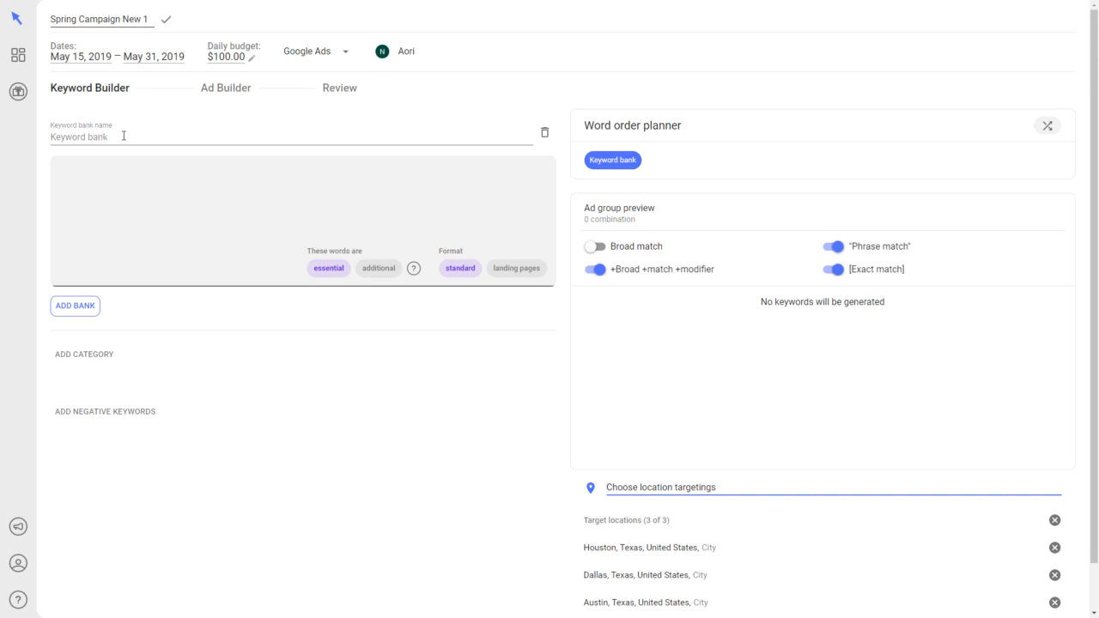
{"action": "left_click", "coordinate": [123, 136]}
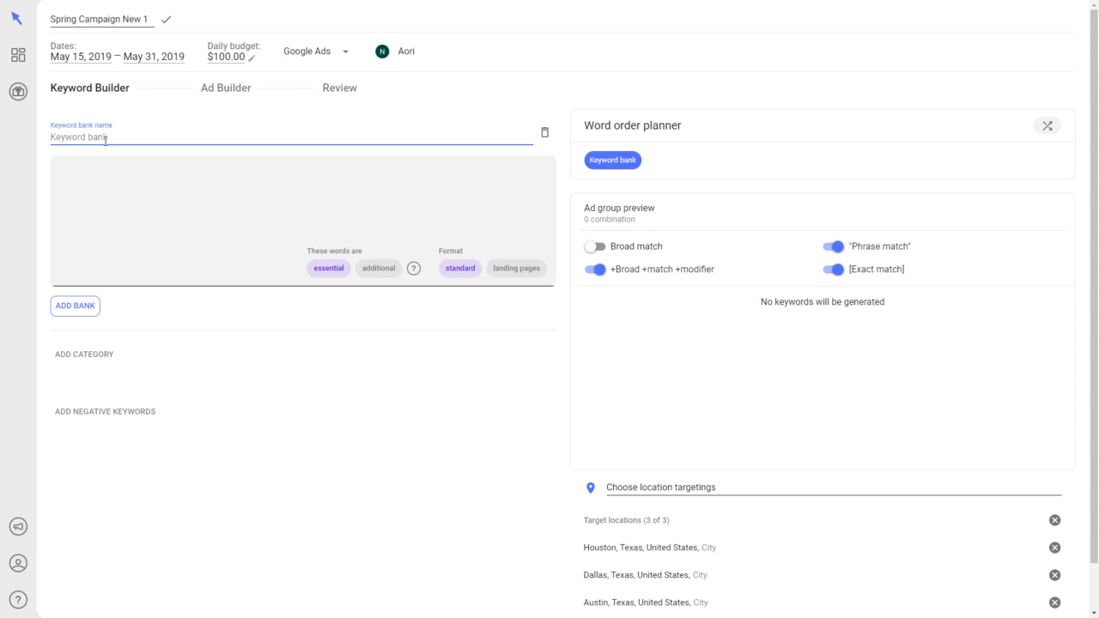
{"action": "type", "text": "Colors"}
{"action": "key", "text": "Tab"}
{"action": "key", "text": "Tab"}
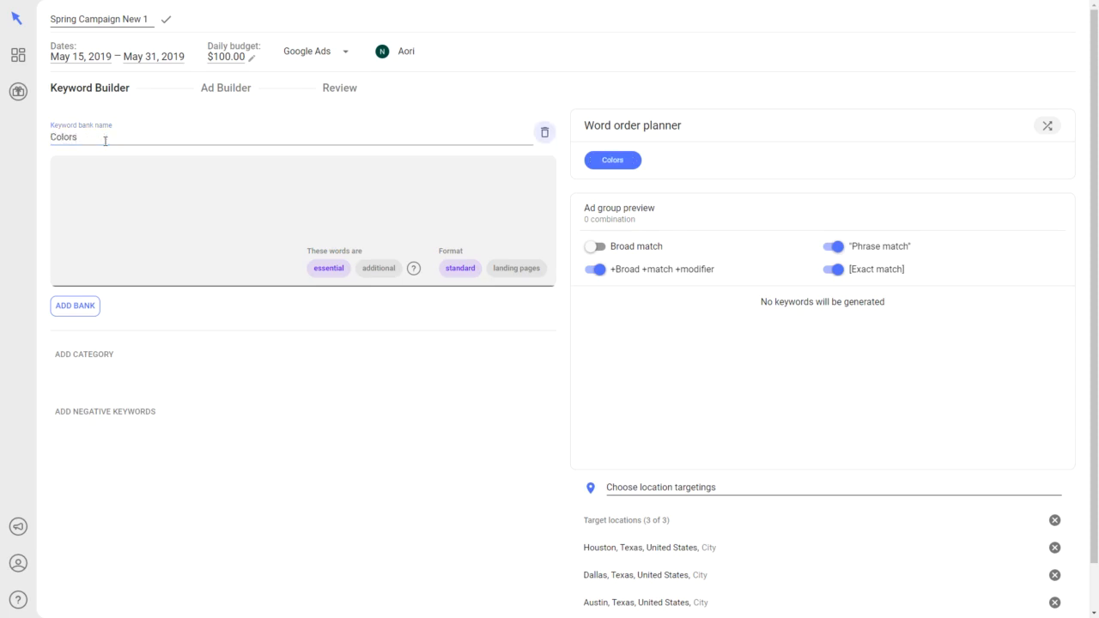
{"action": "type", "text": "yellow "}
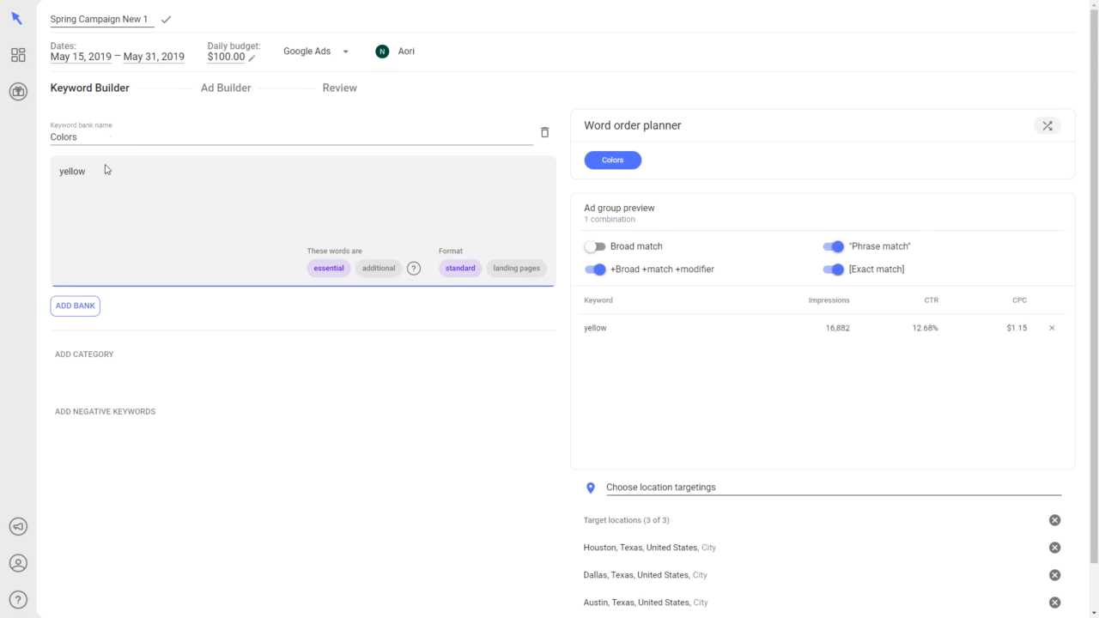
{"action": "type", "text": " red, blue, green"}
Add a second keyword bank named "Footwear" containing the keywords shoes, socks, sneakers.
{"action": "scroll", "coordinate": [129, 319], "scroll_direction": "down", "scroll_amount": 1}
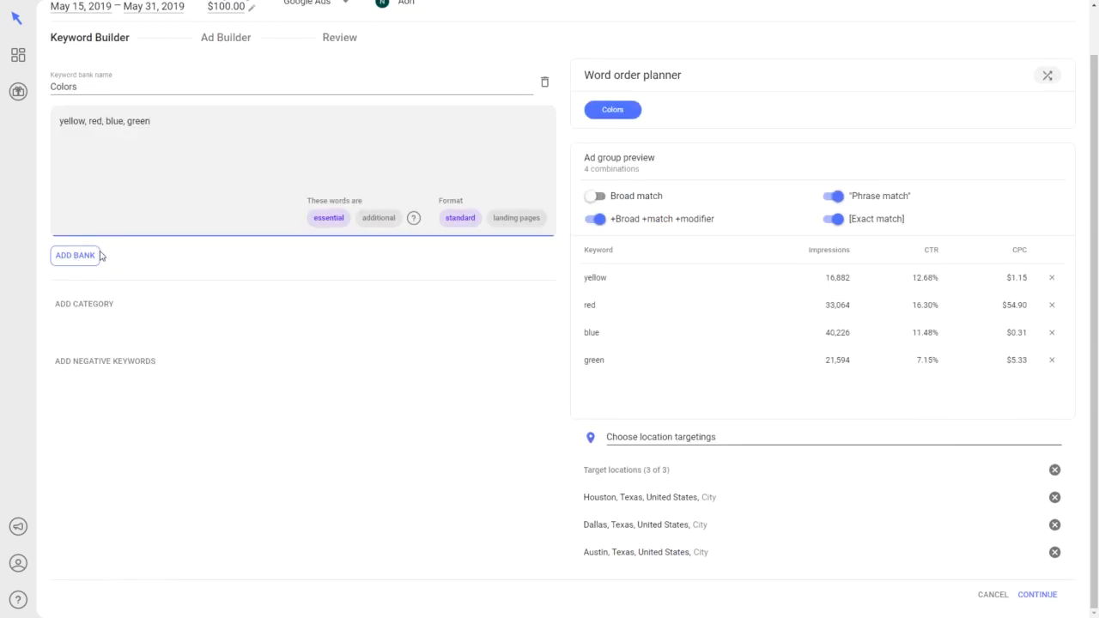
{"action": "left_click", "coordinate": [67, 259]}
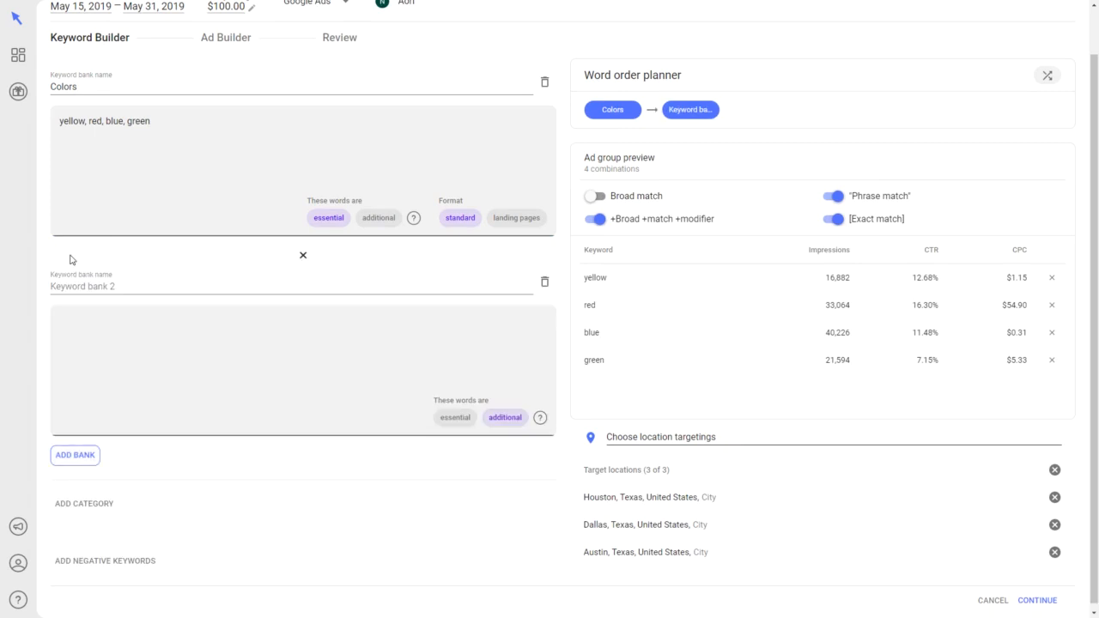
{"action": "left_click", "coordinate": [112, 286]}
{"action": "type", "text": "Footwear"}
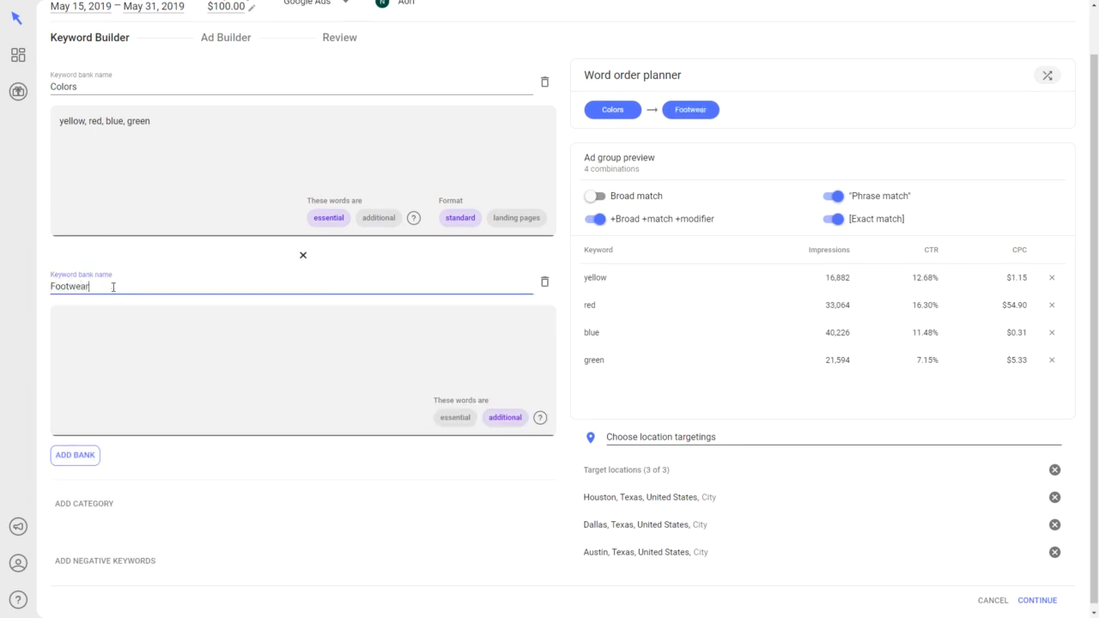
{"action": "key", "text": "Tab"}
{"action": "key", "text": "Tab"}
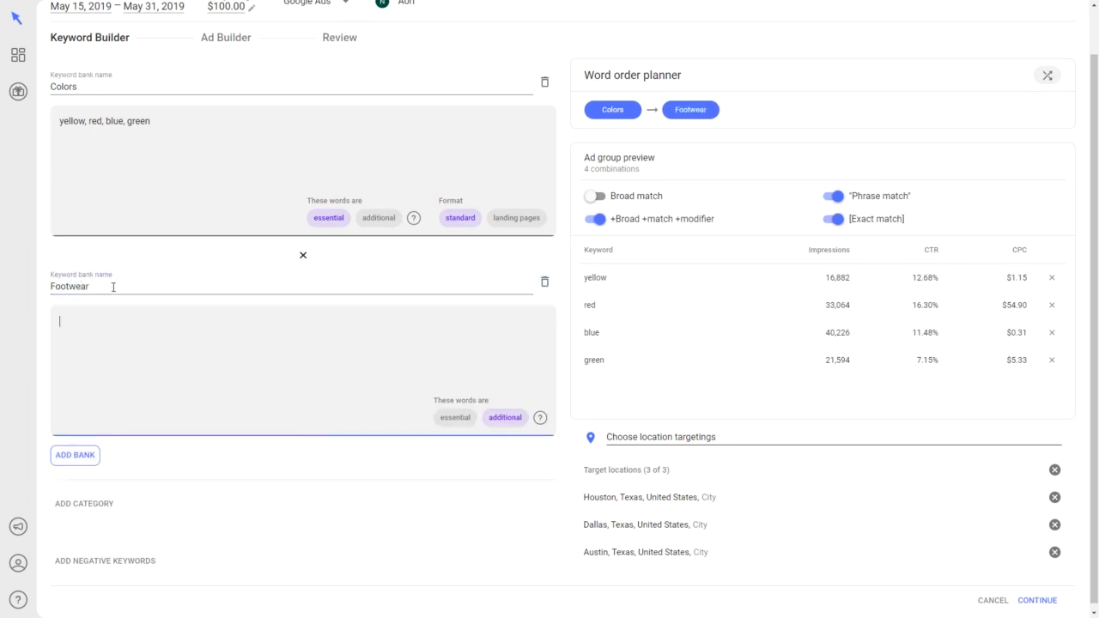
{"action": "type", "text": "shoes, socks, sneakers"}
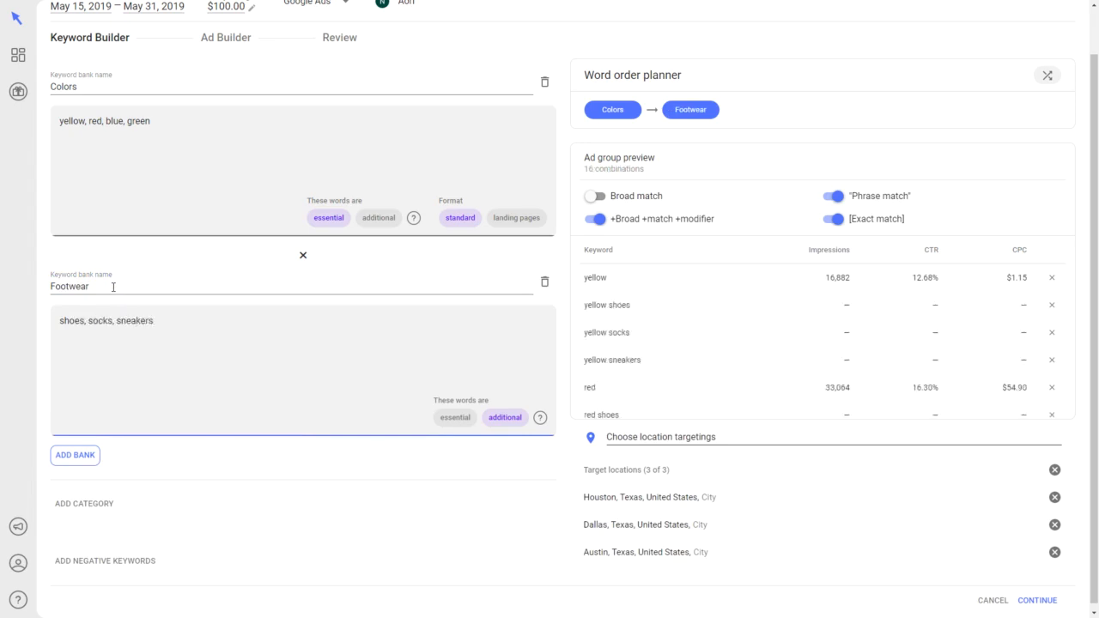
{"action": "scroll", "coordinate": [139, 345], "scroll_direction": "down", "scroll_amount": 1}
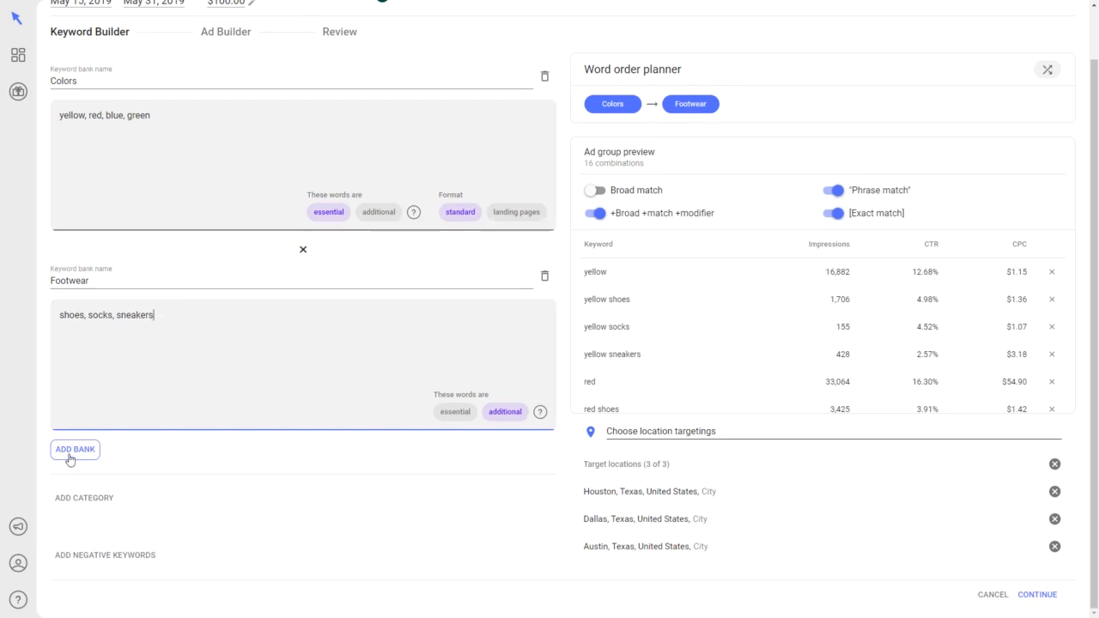
{"action": "scroll", "coordinate": [126, 405], "scroll_direction": "up", "scroll_amount": 1}
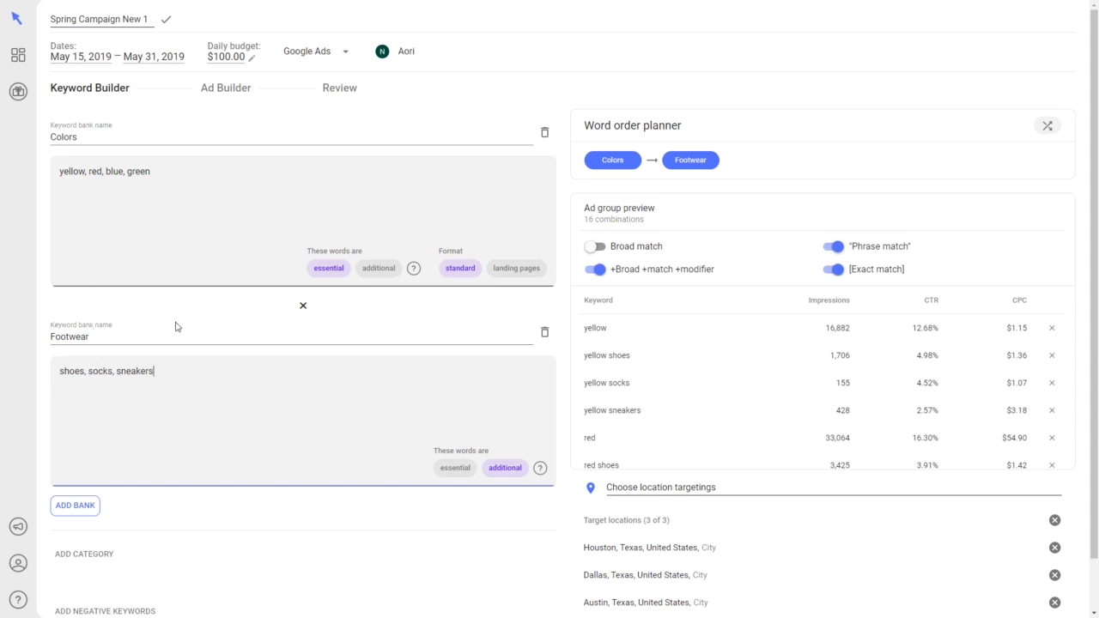
{"action": "scroll", "coordinate": [176, 330], "scroll_direction": "down", "scroll_amount": 1}
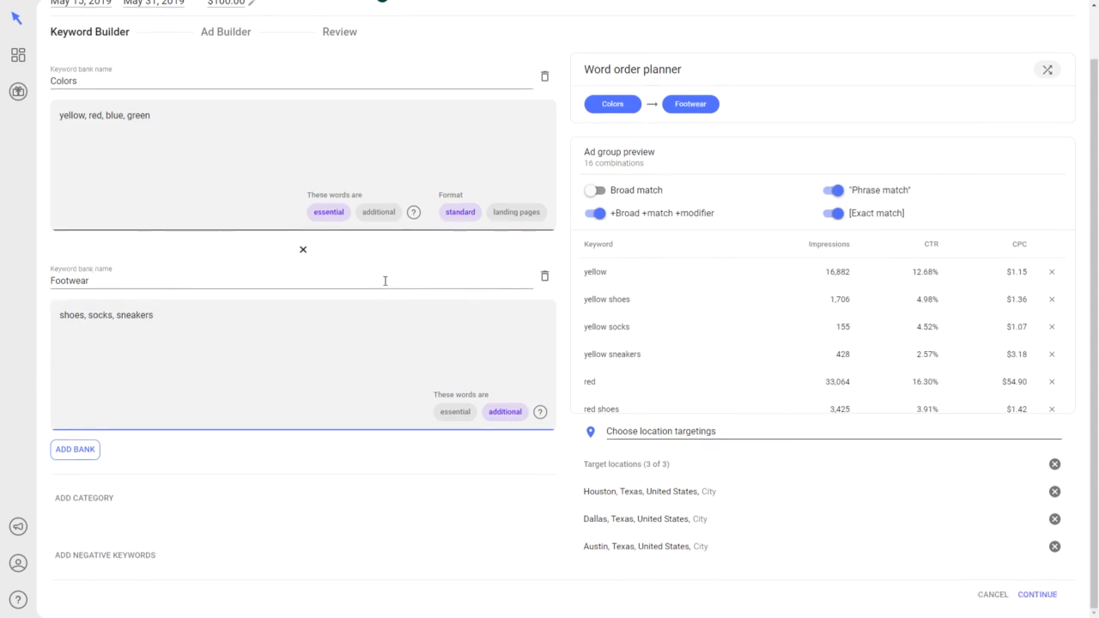
Mark the Colors bank's words as additional and the Footwear bank's words as essential.
{"action": "scroll", "coordinate": [88, 237], "scroll_direction": "up", "scroll_amount": 1}
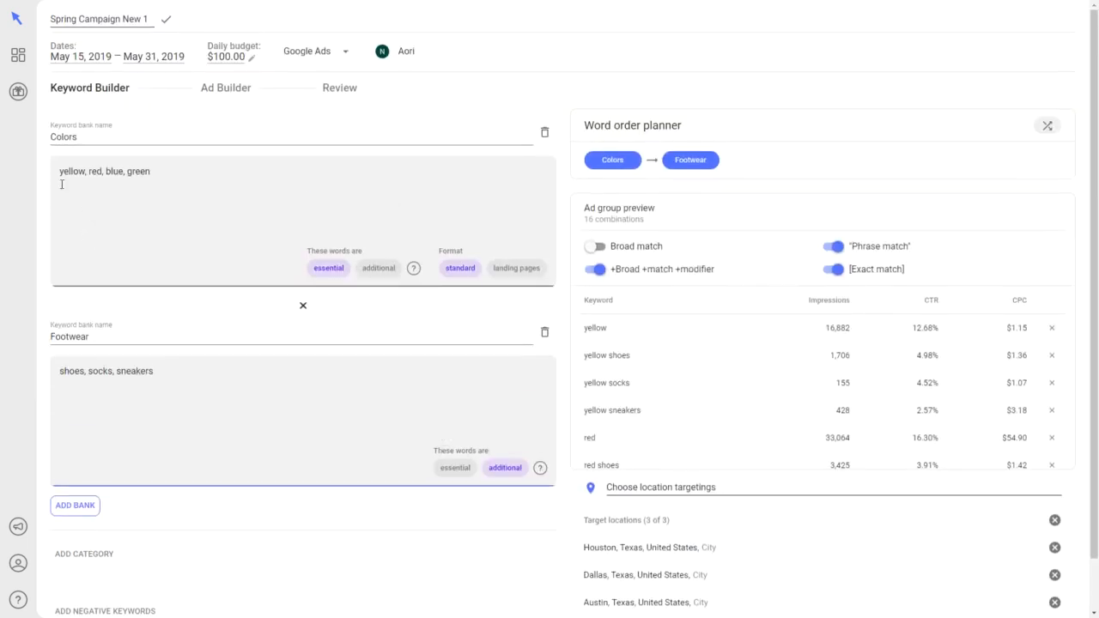
{"action": "left_click", "coordinate": [386, 268]}
{"action": "scroll", "coordinate": [386, 283], "scroll_direction": "down", "scroll_amount": 1}
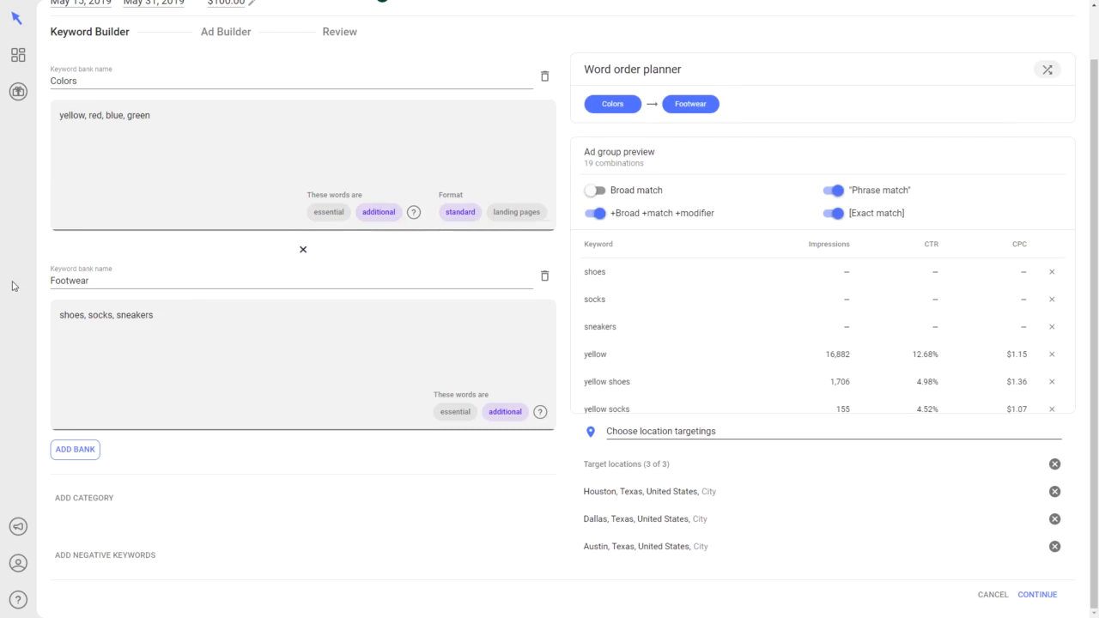
{"action": "left_click", "coordinate": [455, 412]}
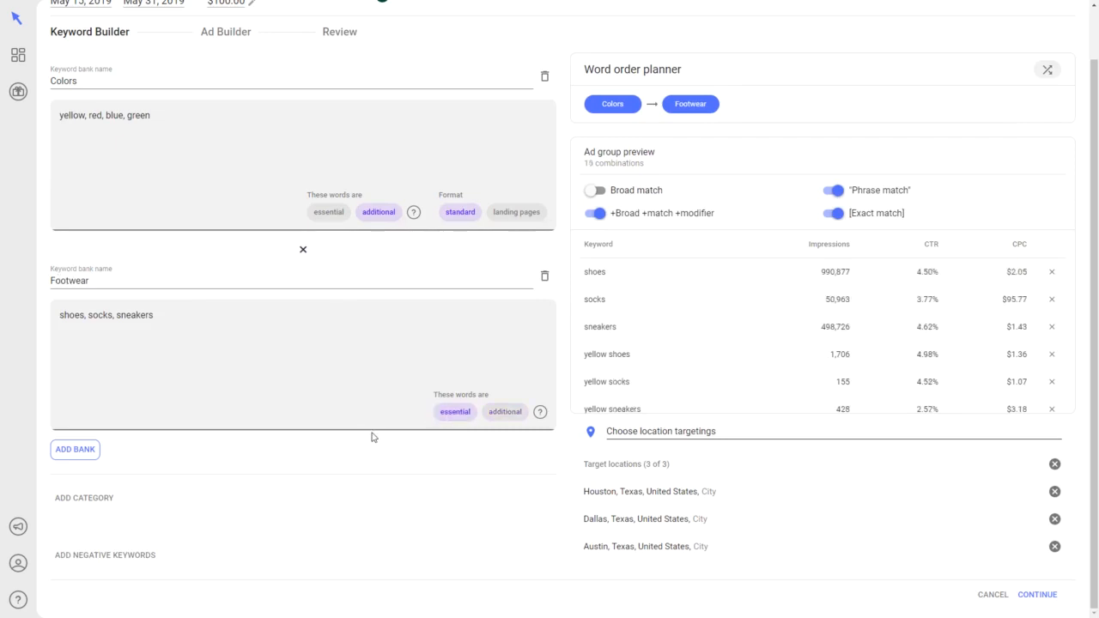
Examine the keyword combinations in the ad group preview with their impressions, CTR and CPC.
{"action": "scroll", "coordinate": [343, 404], "scroll_direction": "up", "scroll_amount": 1}
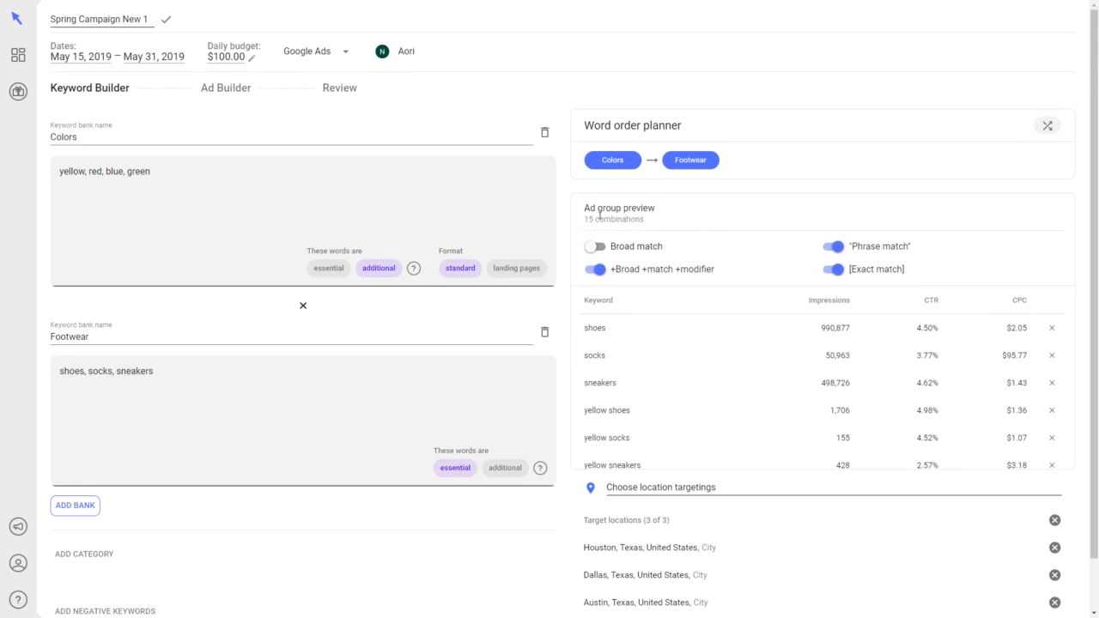
{"action": "scroll", "coordinate": [684, 370], "scroll_direction": "down", "scroll_amount": 3}
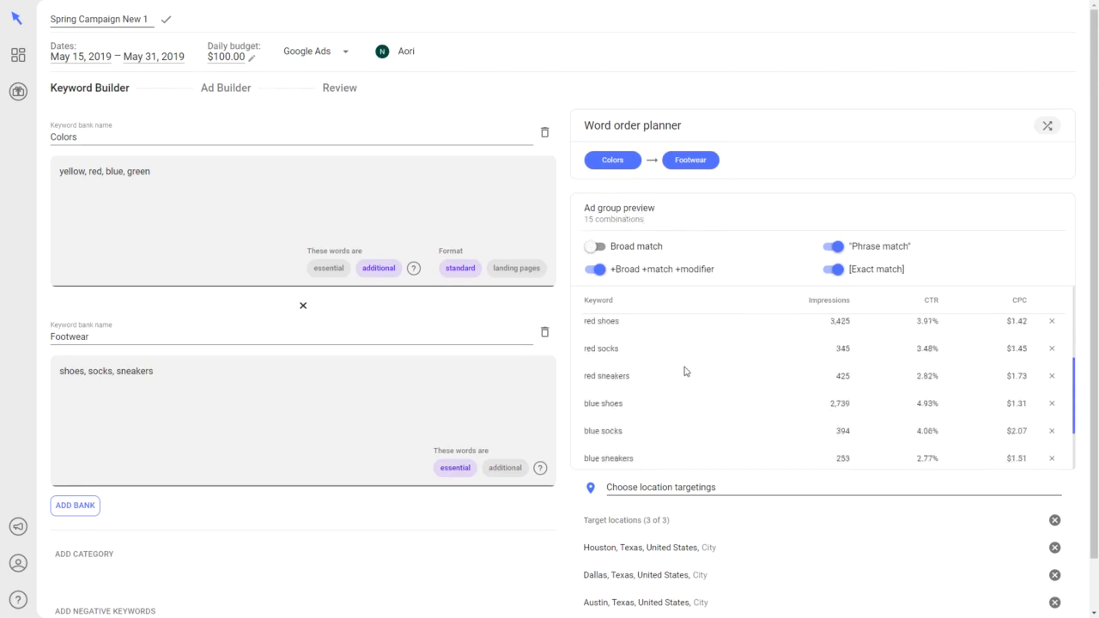
{"action": "scroll", "coordinate": [640, 348], "scroll_direction": "up", "scroll_amount": 3}
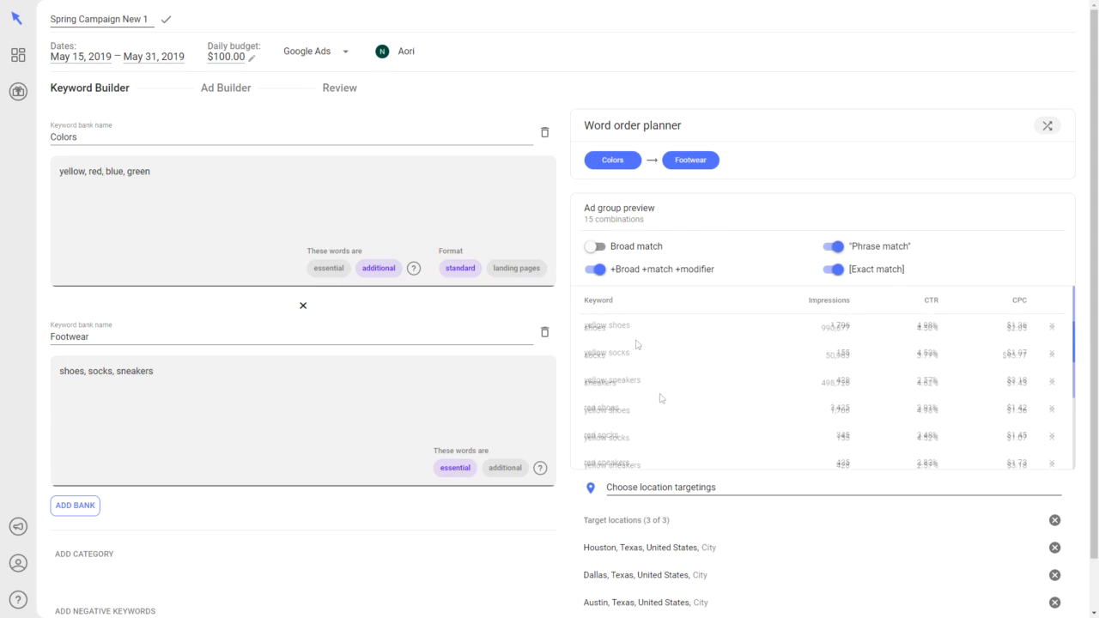
{"action": "scroll", "coordinate": [640, 347], "scroll_direction": "down", "scroll_amount": 3}
{"action": "scroll", "coordinate": [641, 346], "scroll_direction": "up", "scroll_amount": 3}
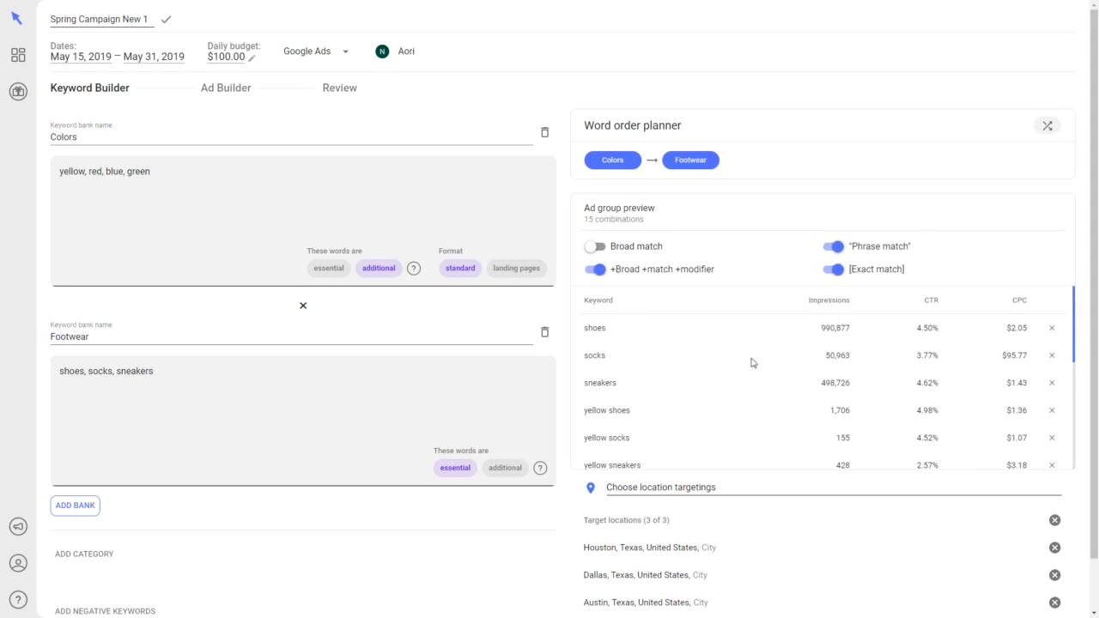
{"action": "scroll", "coordinate": [807, 355], "scroll_direction": "down", "scroll_amount": 3}
{"action": "scroll", "coordinate": [883, 395], "scroll_direction": "up", "scroll_amount": 3}
{"action": "scroll", "coordinate": [786, 381], "scroll_direction": "down", "scroll_amount": 2}
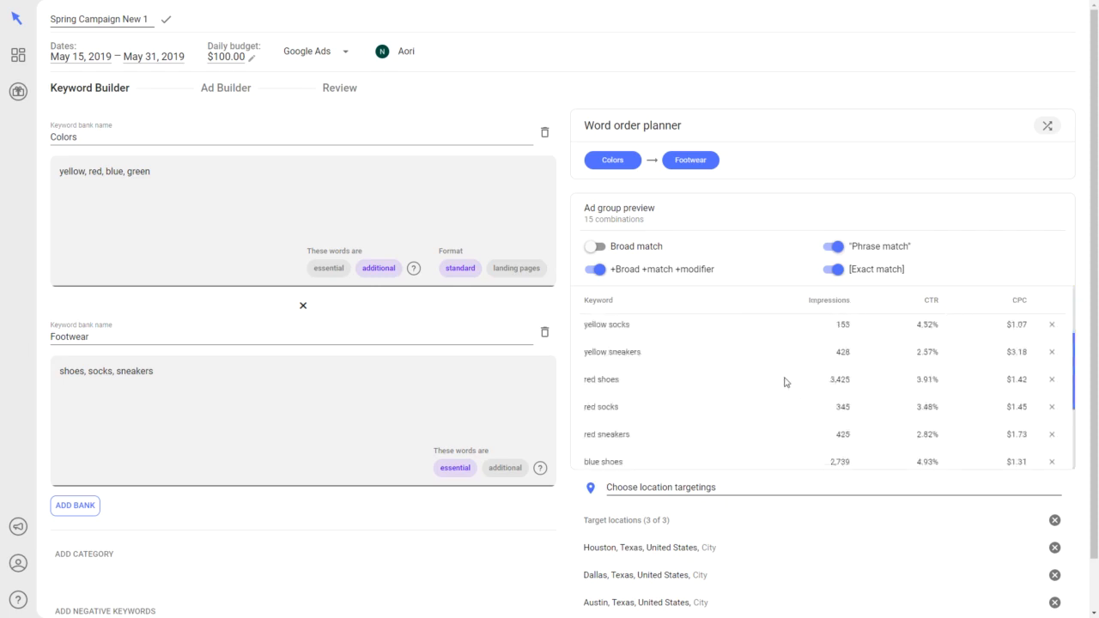
{"action": "scroll", "coordinate": [785, 381], "scroll_direction": "down", "scroll_amount": 1}
{"action": "scroll", "coordinate": [782, 383], "scroll_direction": "up", "scroll_amount": 4}
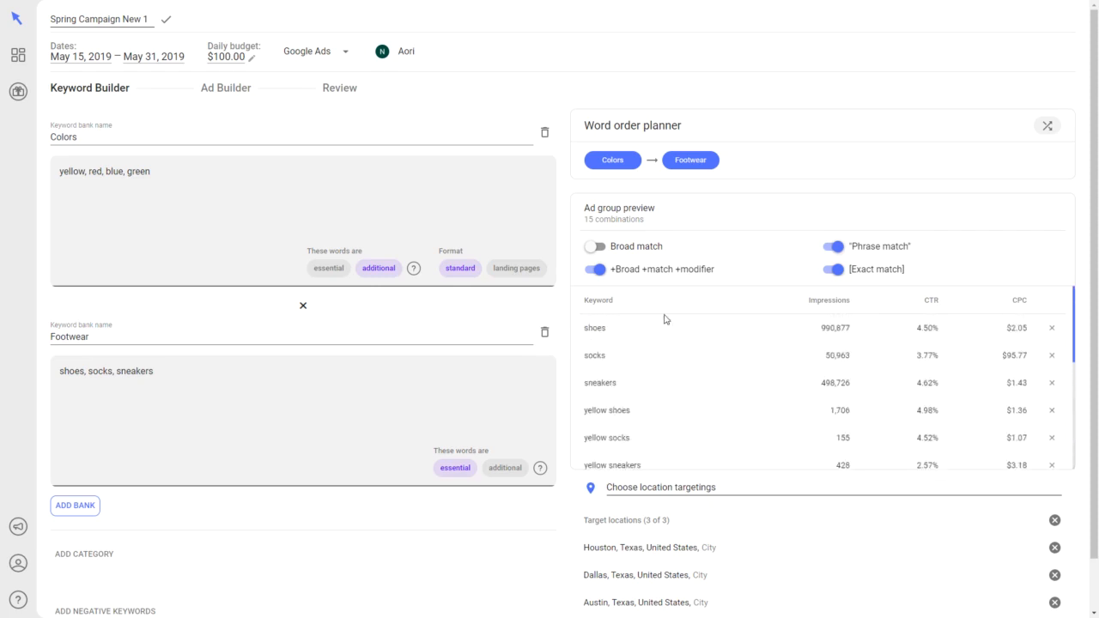
{"action": "left_click", "coordinate": [1053, 329]}
{"action": "left_click", "coordinate": [1050, 332]}
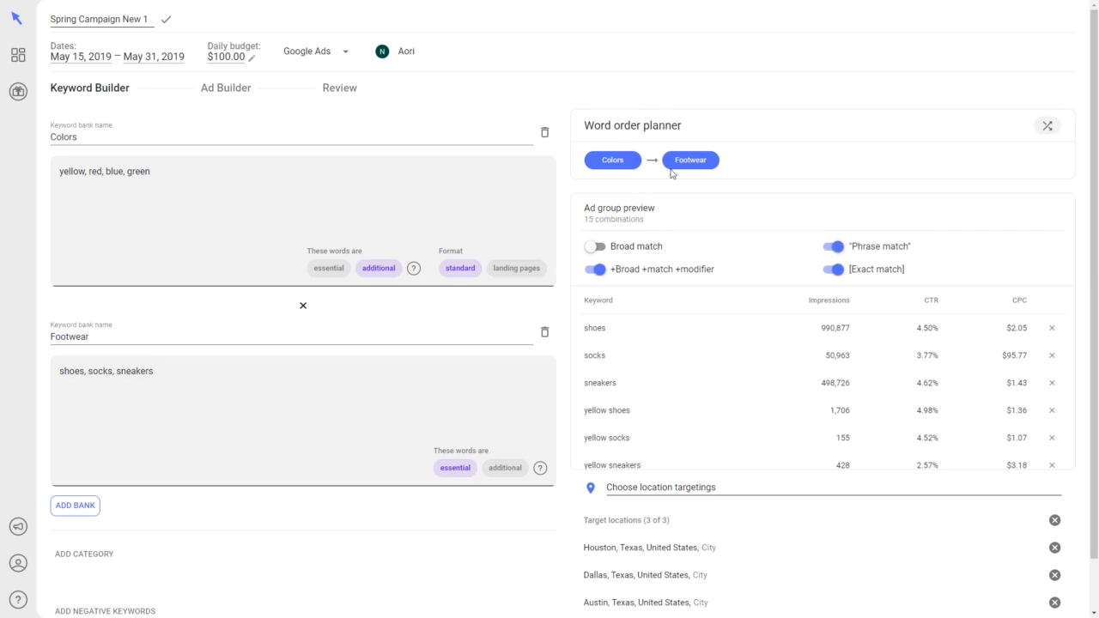
Try the word order with Footwear ahead of Colors and review the generated keyword combinations.
{"action": "left_click_drag", "start_coordinate": [697, 165], "coordinate": [613, 163]}
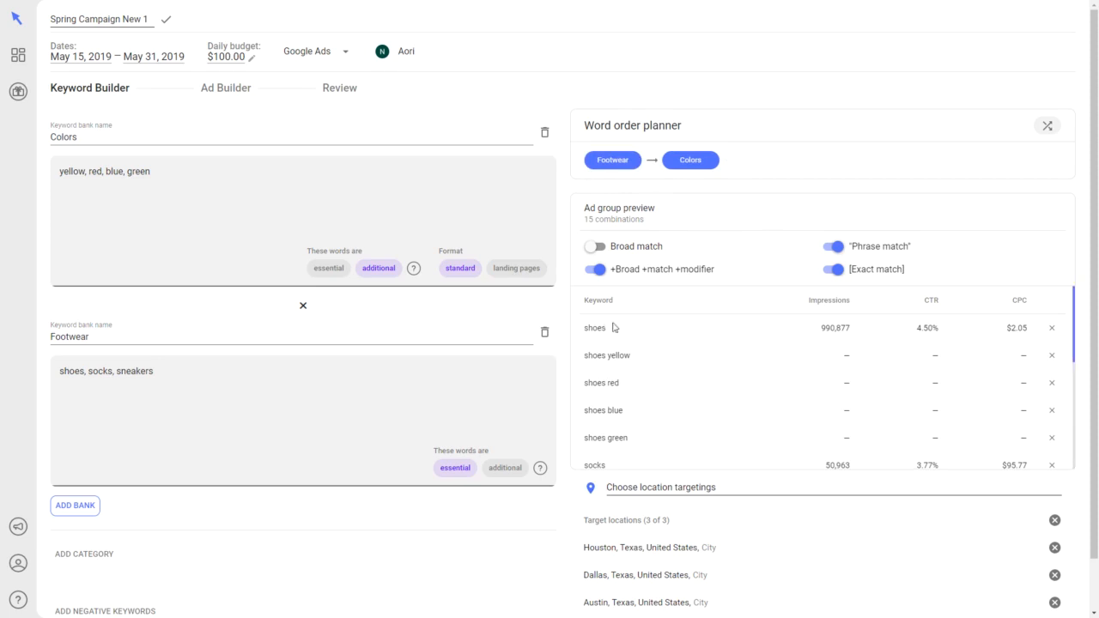
{"action": "scroll", "coordinate": [623, 377], "scroll_direction": "down", "scroll_amount": 5}
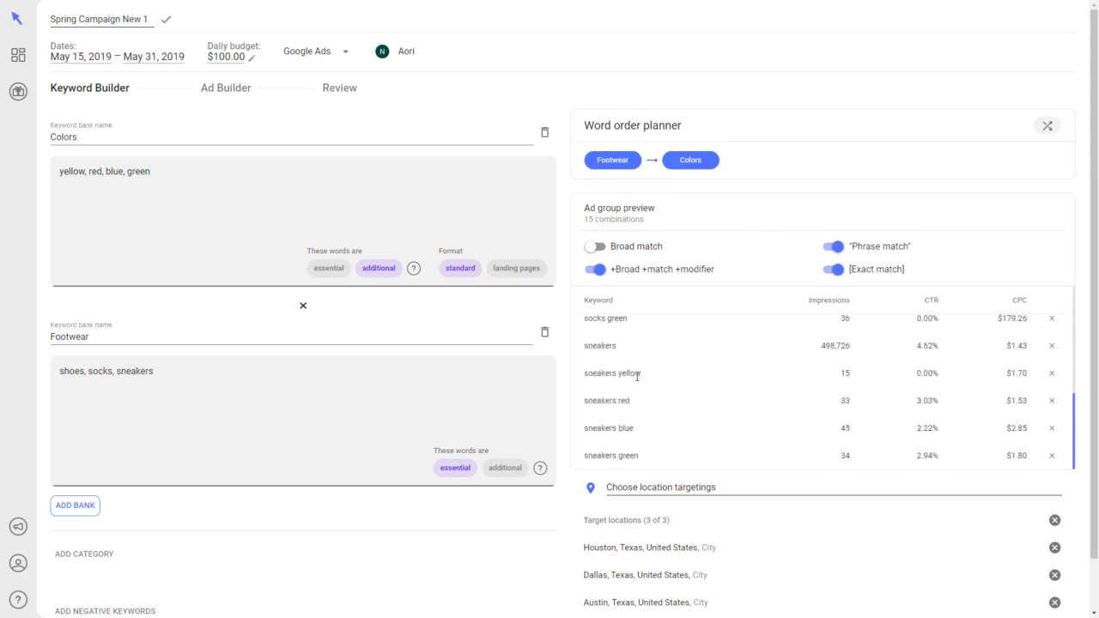
{"action": "scroll", "coordinate": [639, 376], "scroll_direction": "up", "scroll_amount": 5}
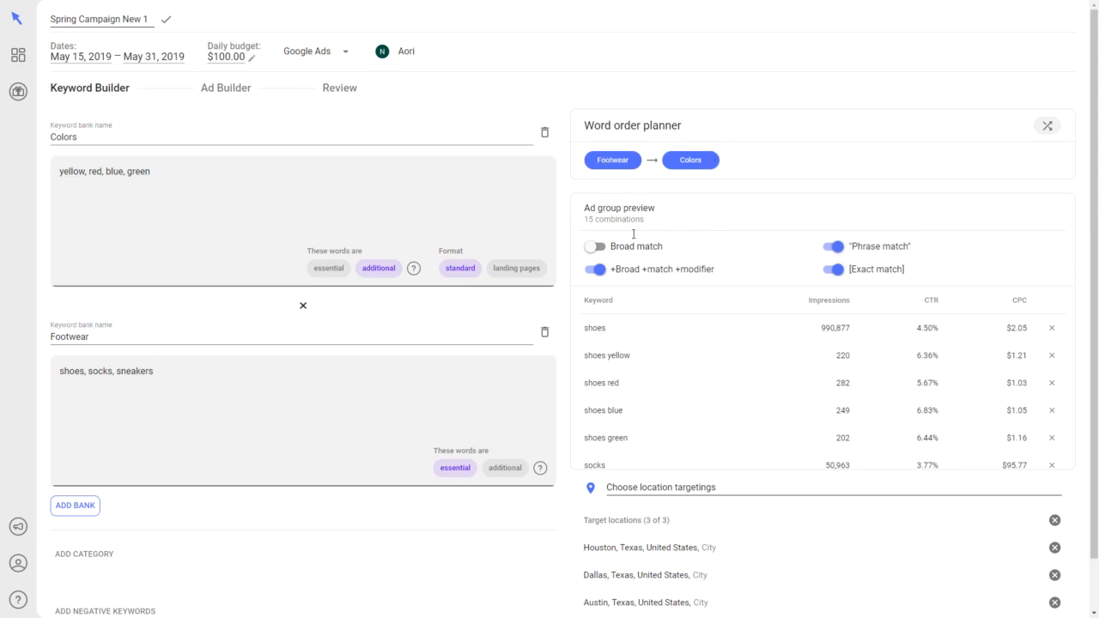
{"action": "scroll", "coordinate": [601, 348], "scroll_direction": "down", "scroll_amount": 5}
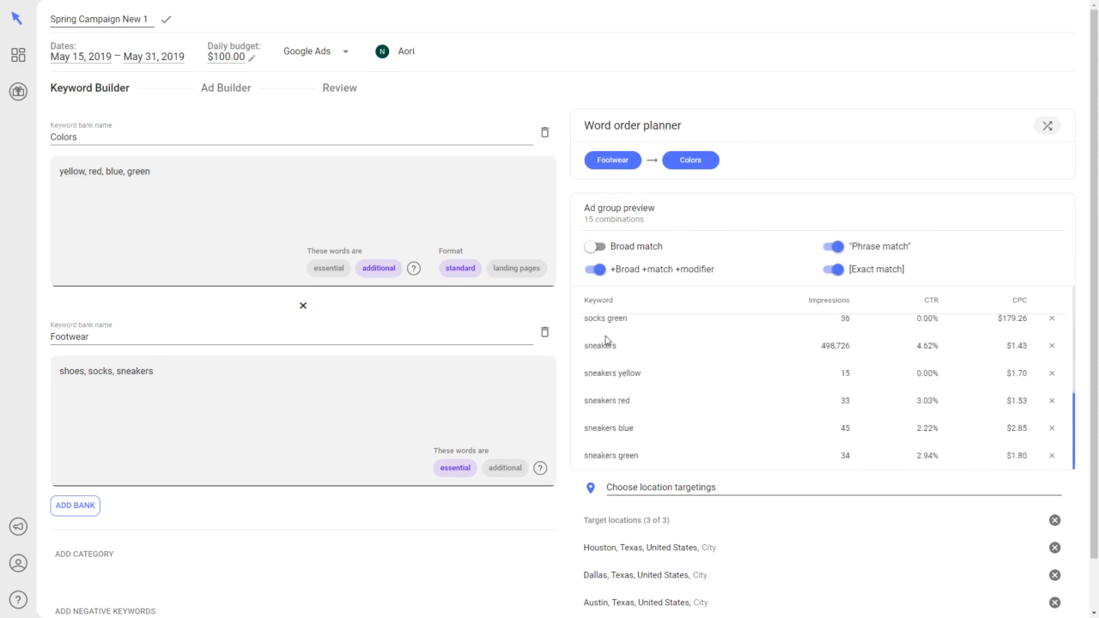
{"action": "scroll", "coordinate": [605, 343], "scroll_direction": "up", "scroll_amount": 5}
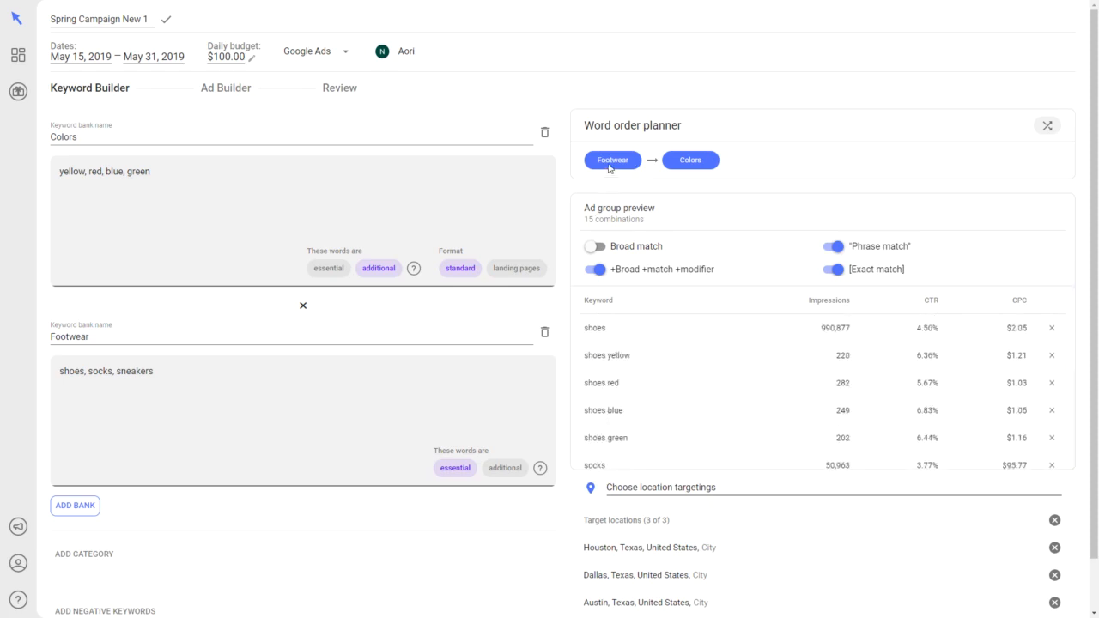
Restore the word order to Colors followed by Footwear and review the keyword combinations again.
{"action": "left_click_drag", "start_coordinate": [609, 167], "coordinate": [685, 166]}
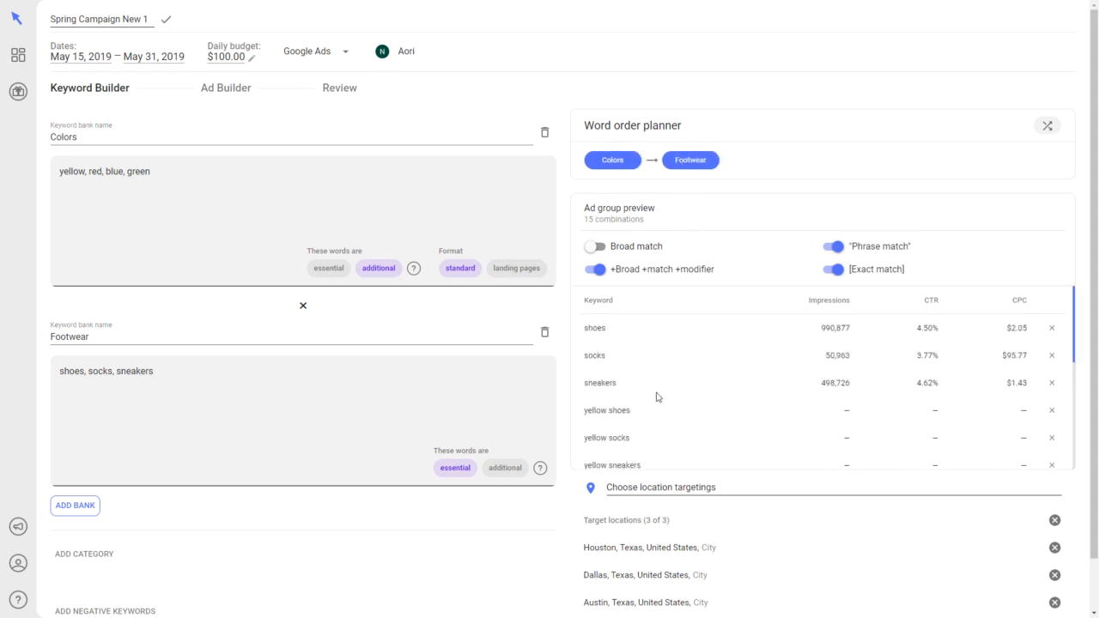
{"action": "scroll", "coordinate": [645, 381], "scroll_direction": "down", "scroll_amount": 3}
{"action": "scroll", "coordinate": [640, 380], "scroll_direction": "up", "scroll_amount": 3}
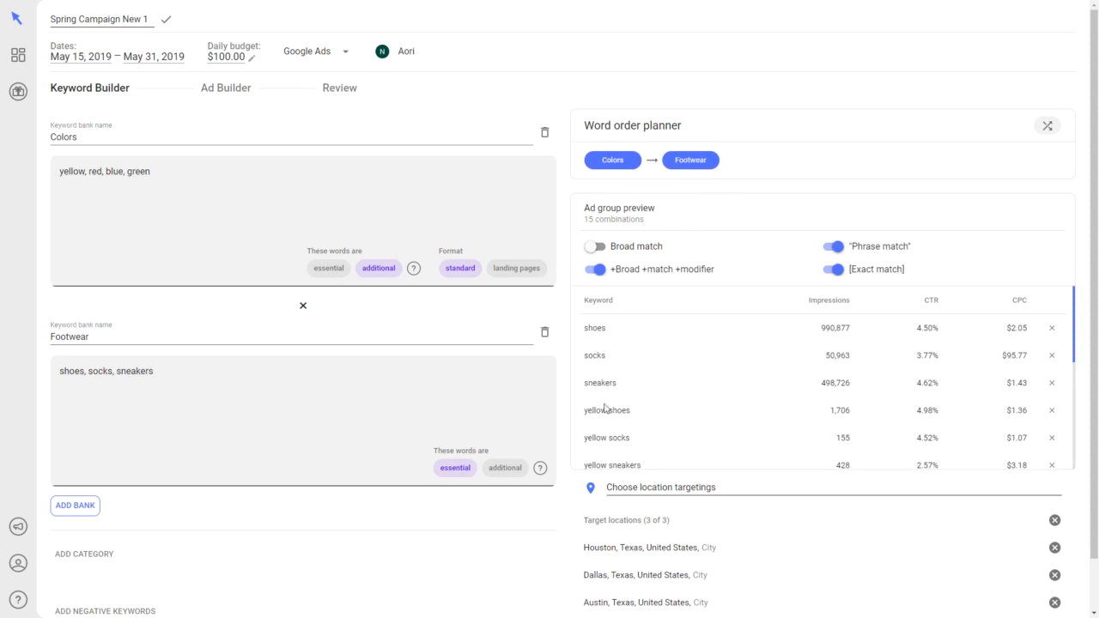
{"action": "scroll", "coordinate": [616, 361], "scroll_direction": "down", "scroll_amount": 4}
{"action": "scroll", "coordinate": [614, 369], "scroll_direction": "up", "scroll_amount": 2}
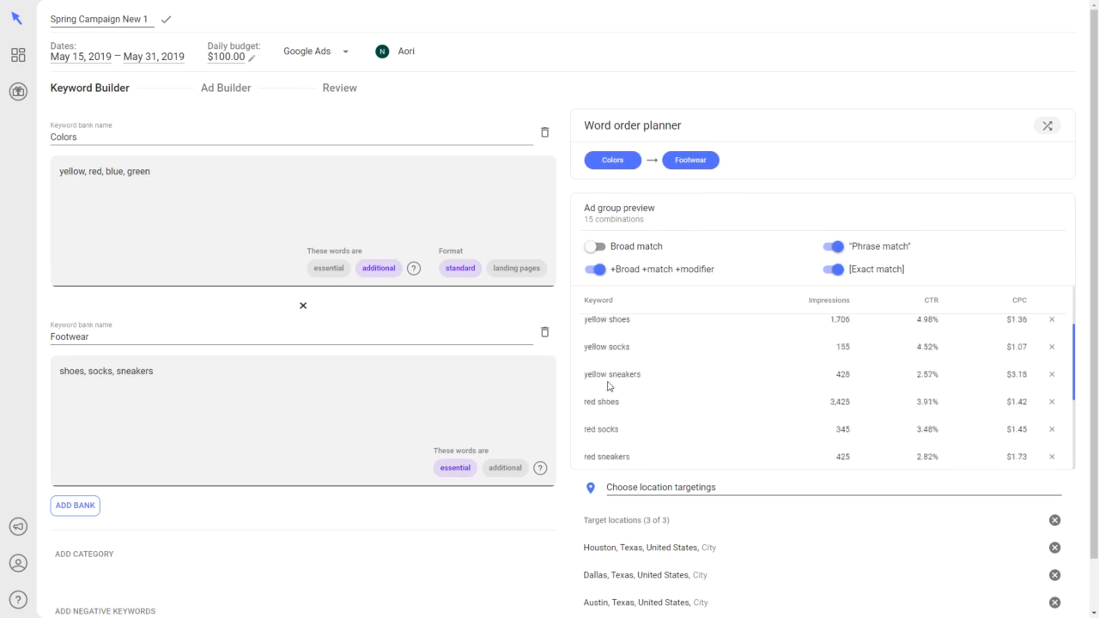
{"action": "scroll", "coordinate": [607, 385], "scroll_direction": "up", "scroll_amount": 3}
{"action": "scroll", "coordinate": [570, 273], "scroll_direction": "down", "scroll_amount": 1}
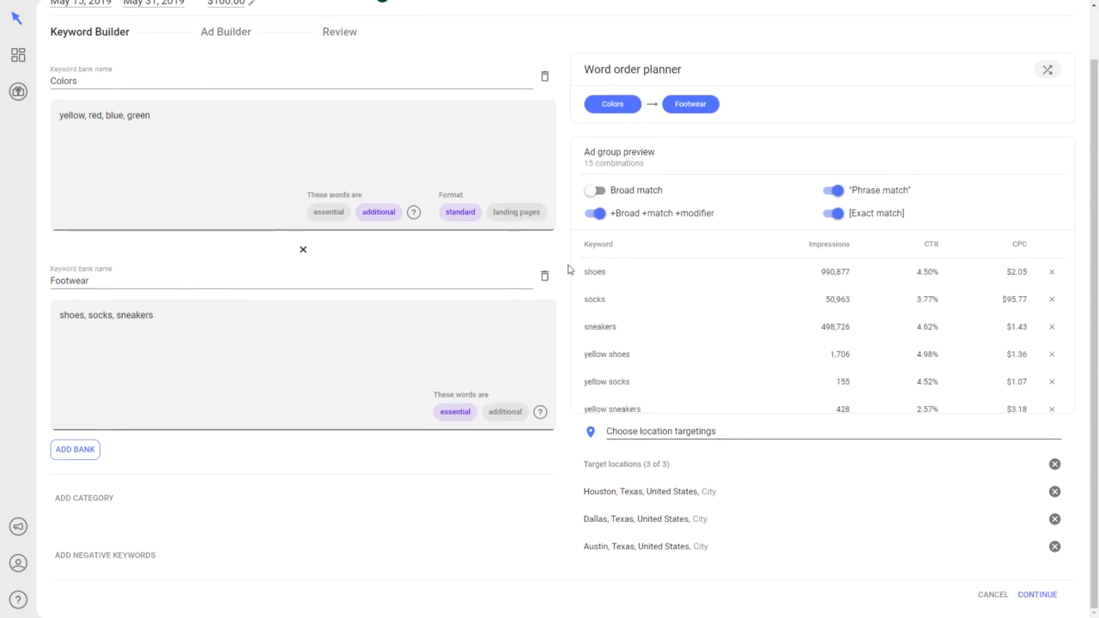
{"action": "scroll", "coordinate": [569, 271], "scroll_direction": "up", "scroll_amount": 1}
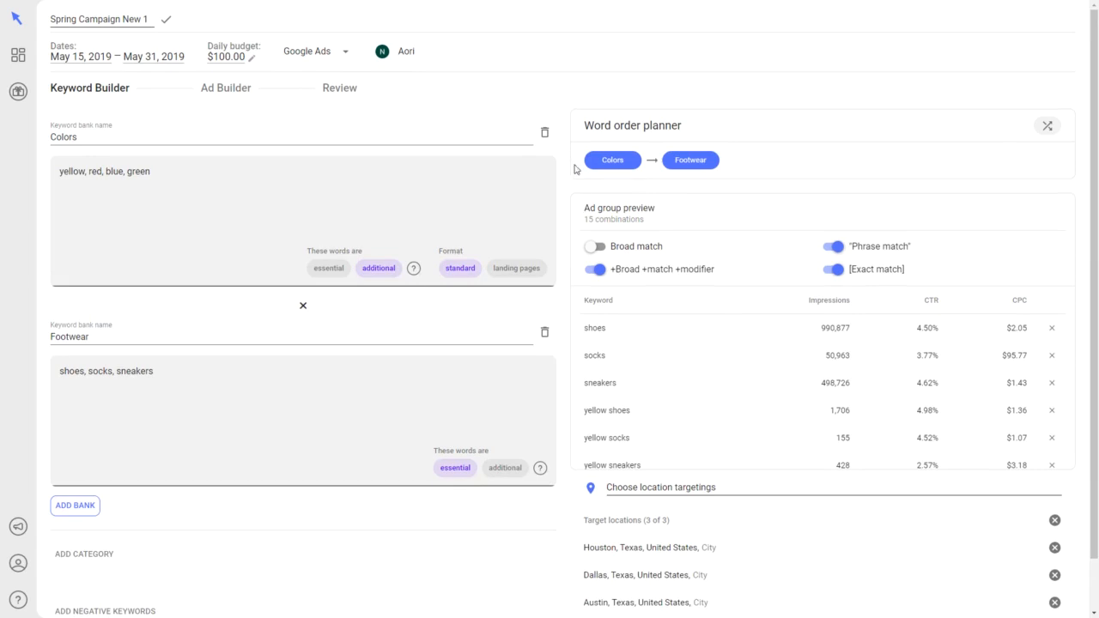
{"action": "scroll", "coordinate": [574, 169], "scroll_direction": "down", "scroll_amount": 1}
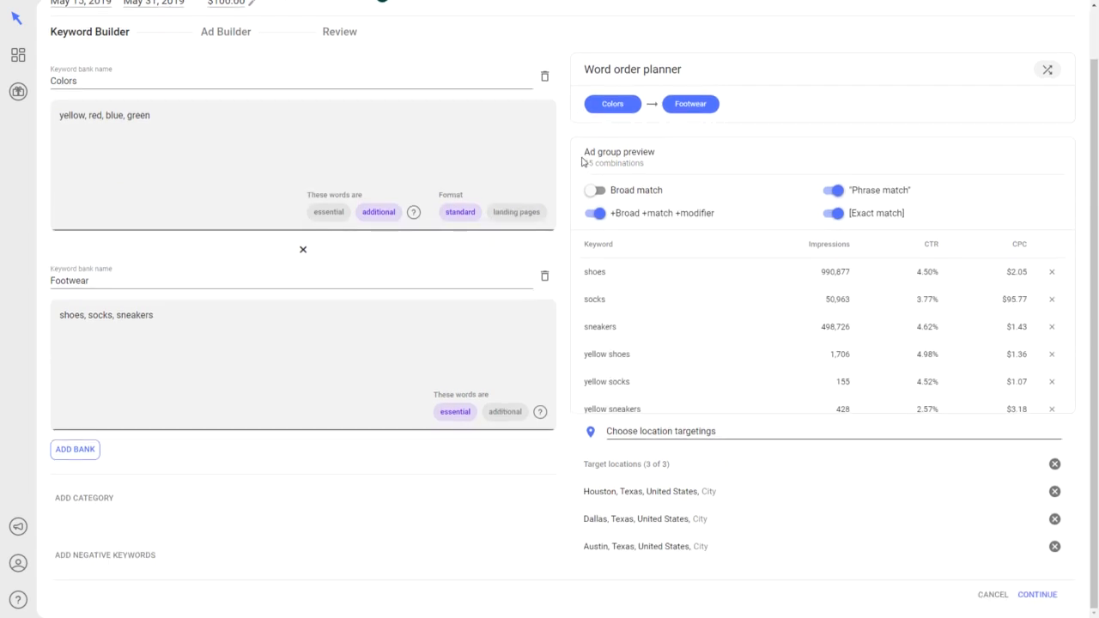
Add a second keyword category named "t-shirts" and name the default category "footwear".
{"action": "left_click", "coordinate": [99, 504]}
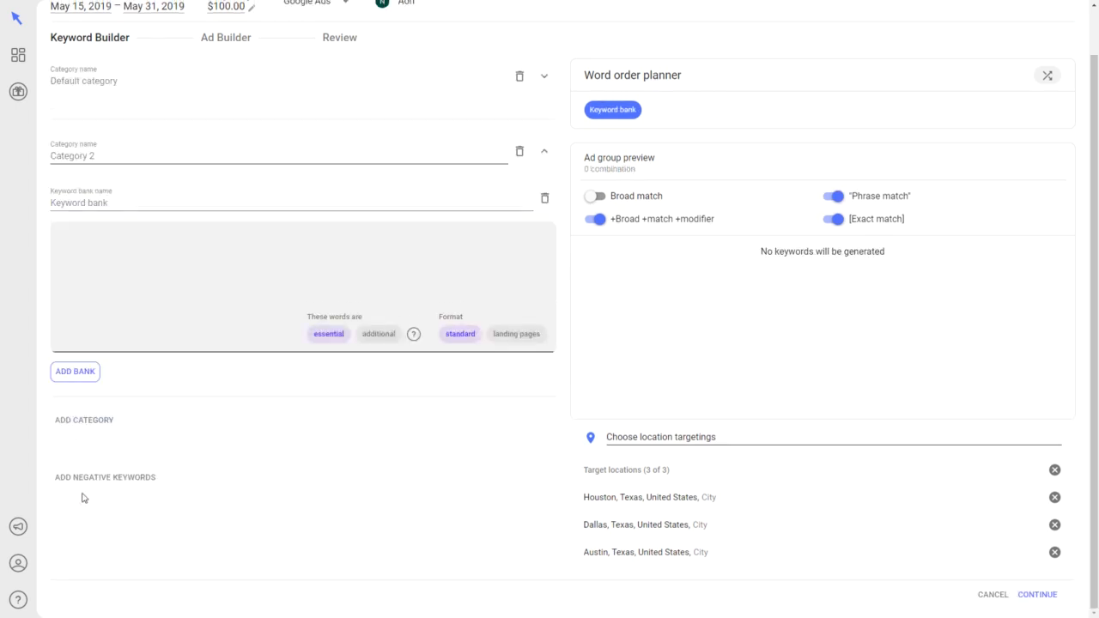
{"action": "left_click", "coordinate": [107, 156]}
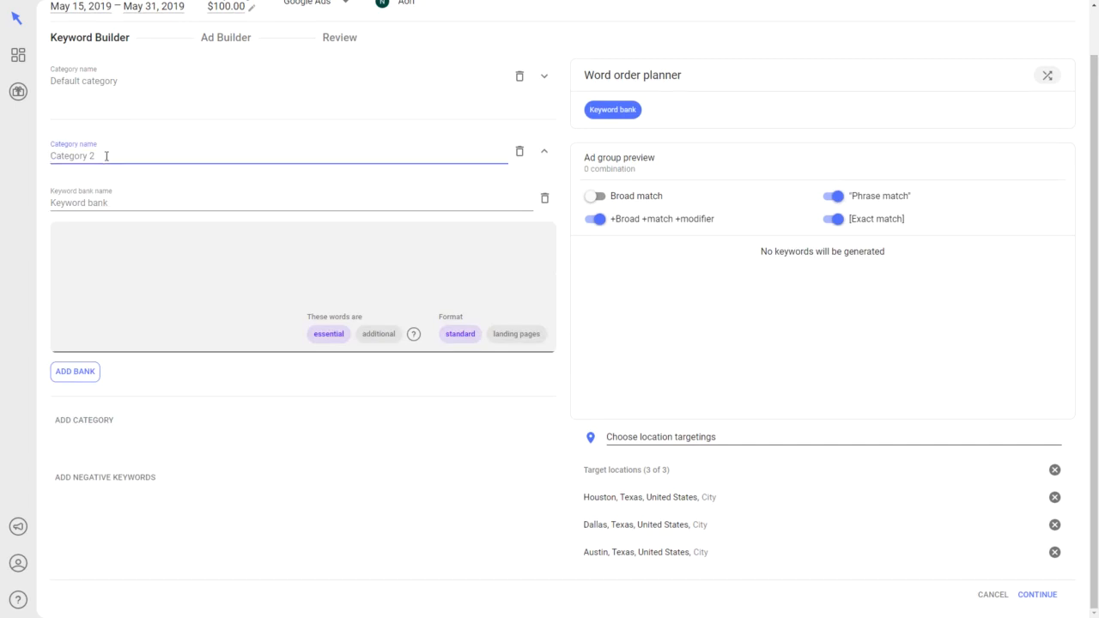
{"action": "type", "text": "tpol"}
{"action": "key", "text": "BackSpace"}
{"action": "key", "text": "BackSpace"}
{"action": "key", "text": "BackSpace"}
{"action": "type", "text": "-shirts"}
{"action": "left_click", "coordinate": [81, 84]}
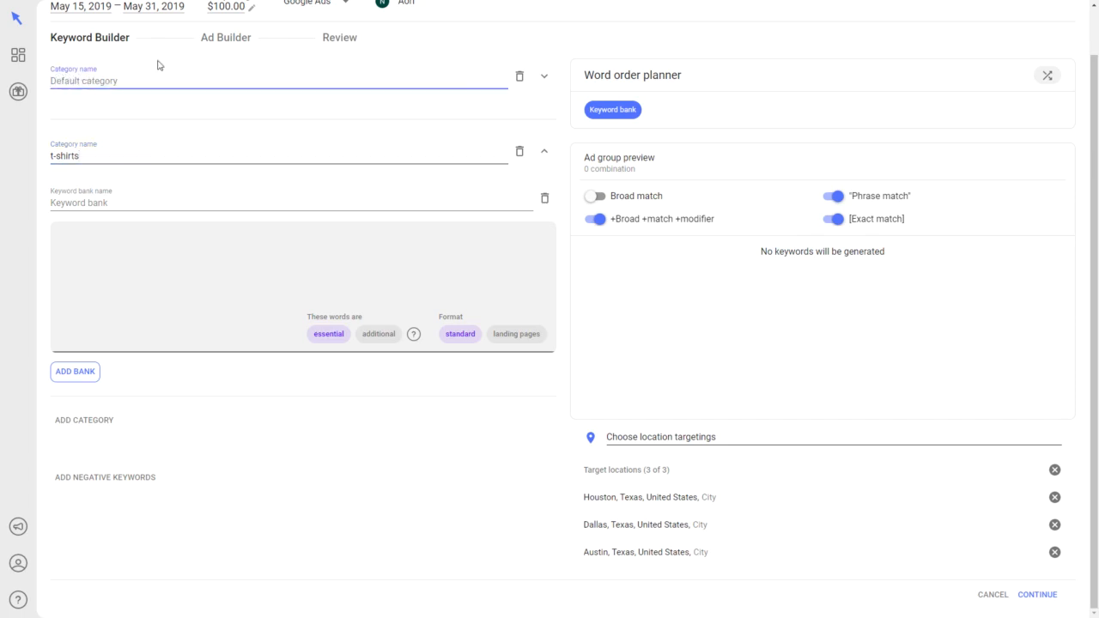
{"action": "type", "text": "footwear"}
Name the t-shirts category's keyword bank "colors", fill it with black, grey, white, and mark these words as additional.
{"action": "left_click", "coordinate": [93, 200]}
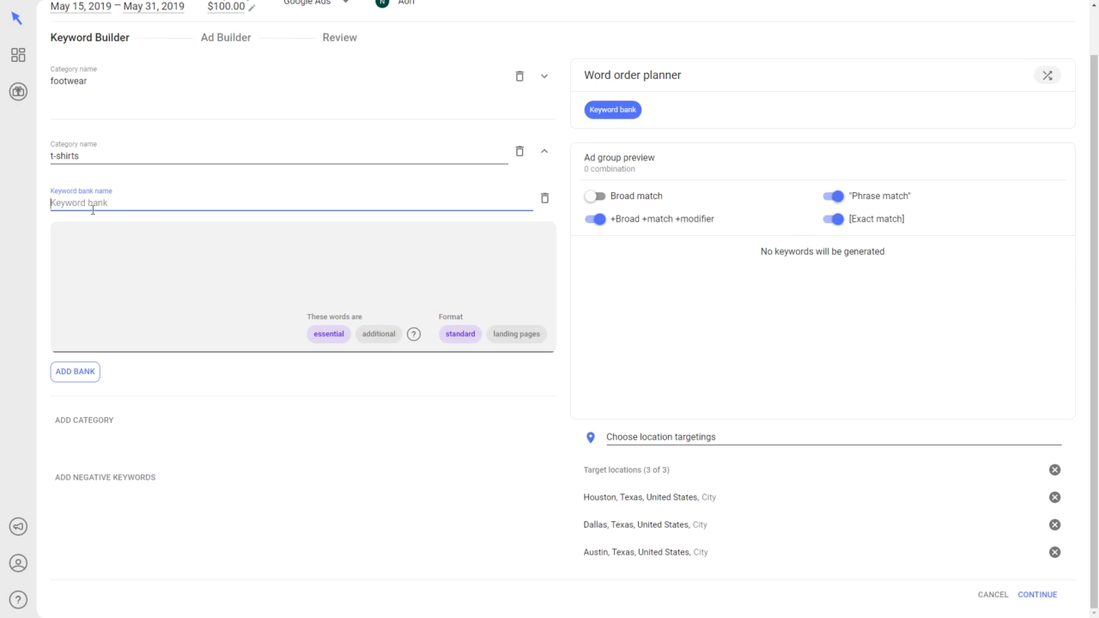
{"action": "type", "text": "colors"}
{"action": "left_click", "coordinate": [81, 235]}
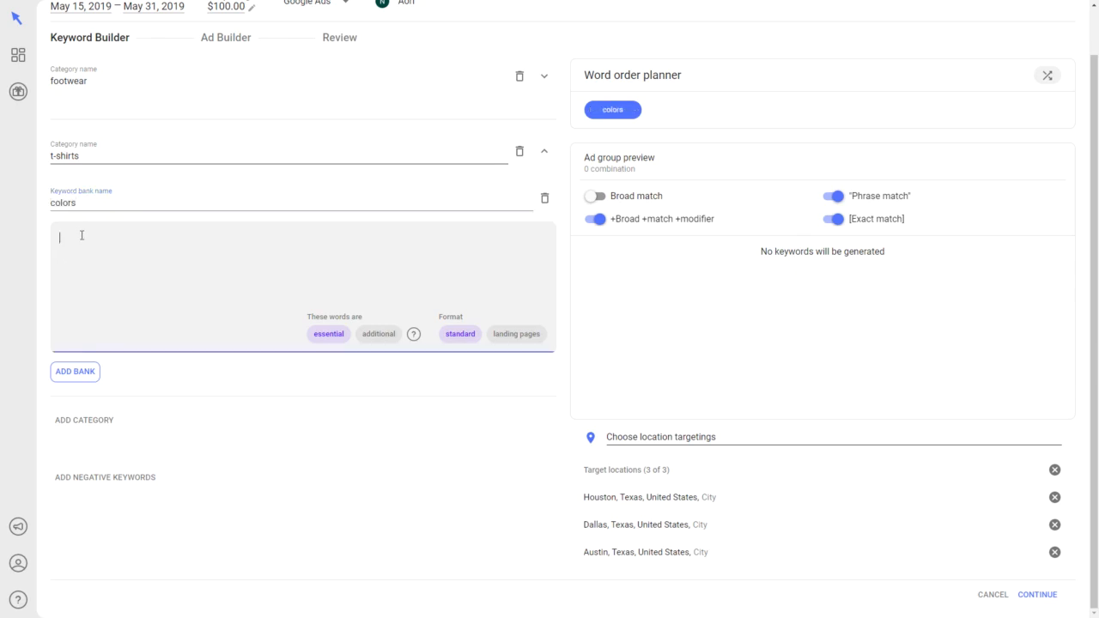
{"action": "type", "text": "yellow, "}
{"action": "type", "text": "b"}
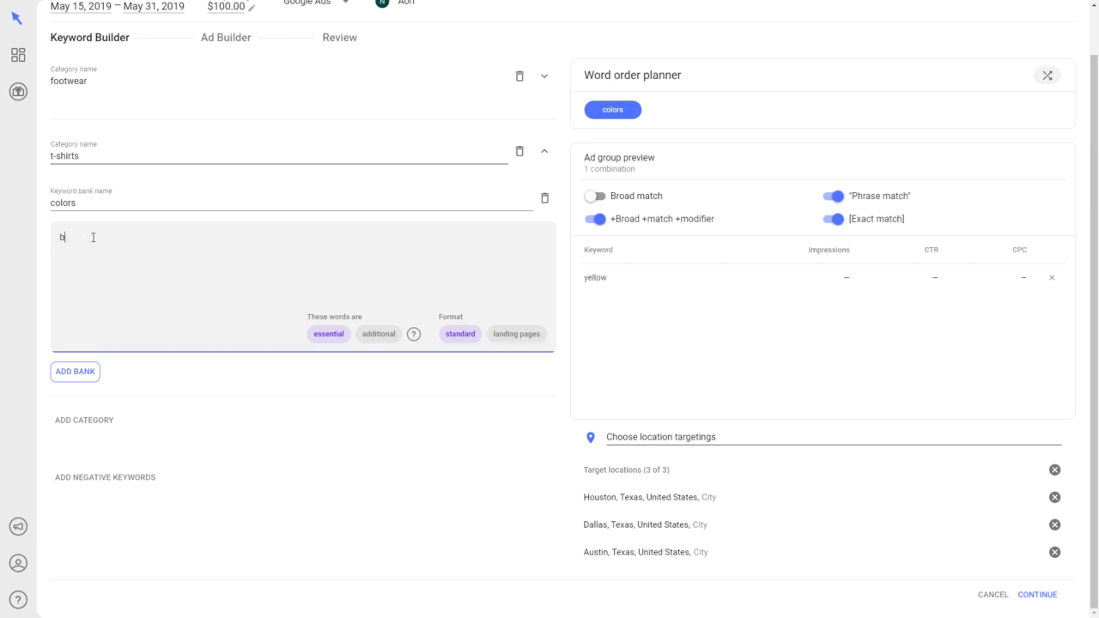
{"action": "type", "text": "lack, grey, white"}
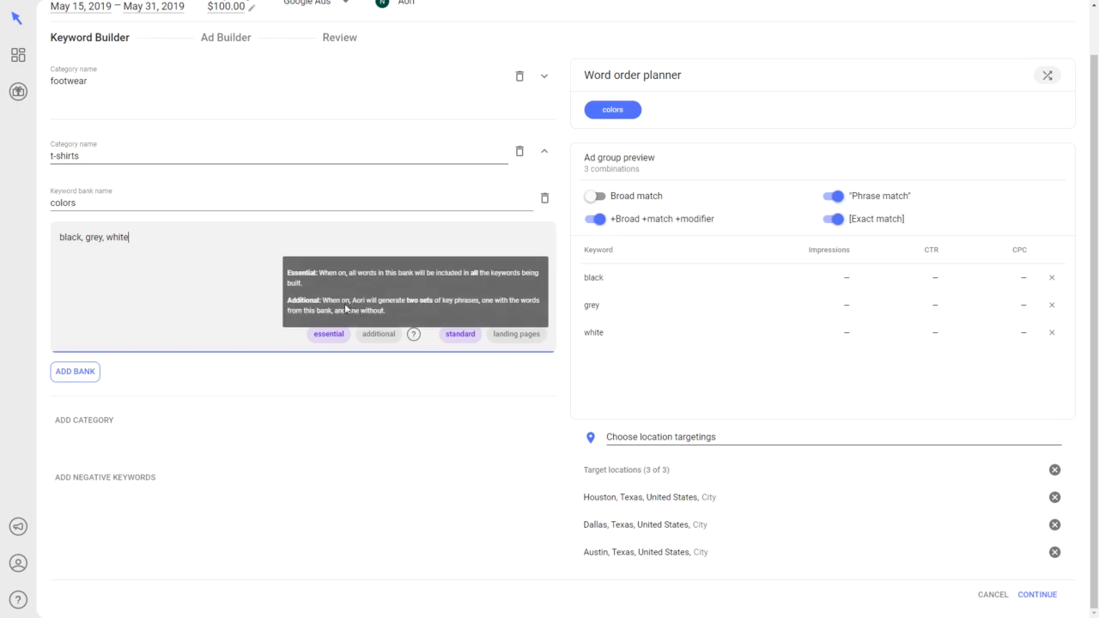
{"action": "left_click", "coordinate": [375, 339]}
Add a second bank named "shirts" to the t-shirts category with the essential keywords t-shirts, sweatshirts, polos, and review the ad group preview.
{"action": "left_click", "coordinate": [74, 372]}
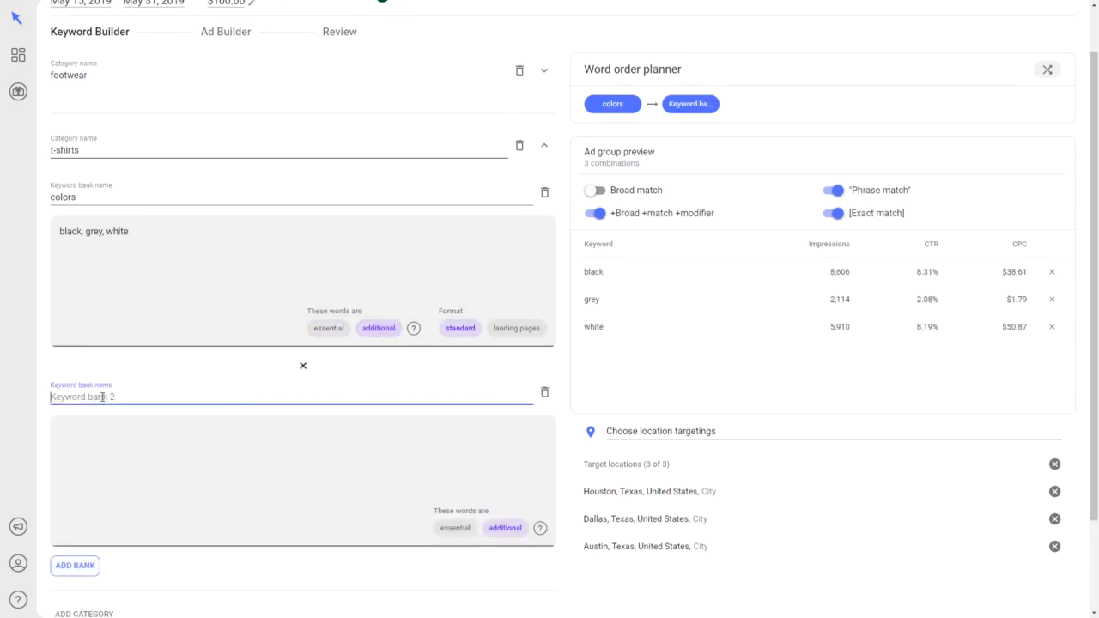
{"action": "type", "text": "shirts"}
{"action": "left_click", "coordinate": [136, 434]}
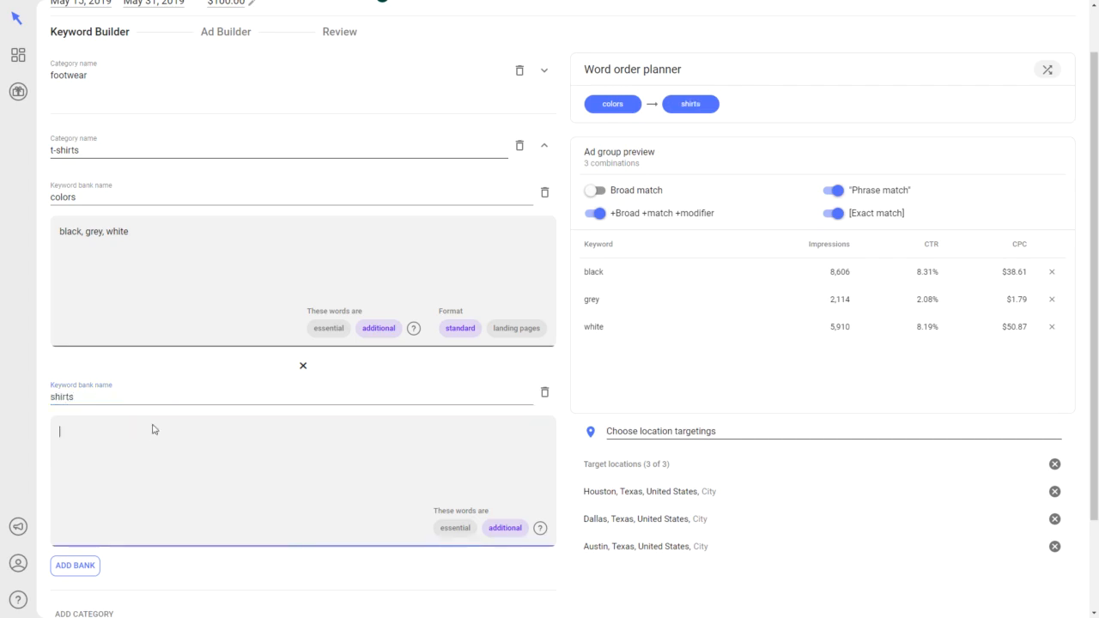
{"action": "type", "text": "t-shirts, "}
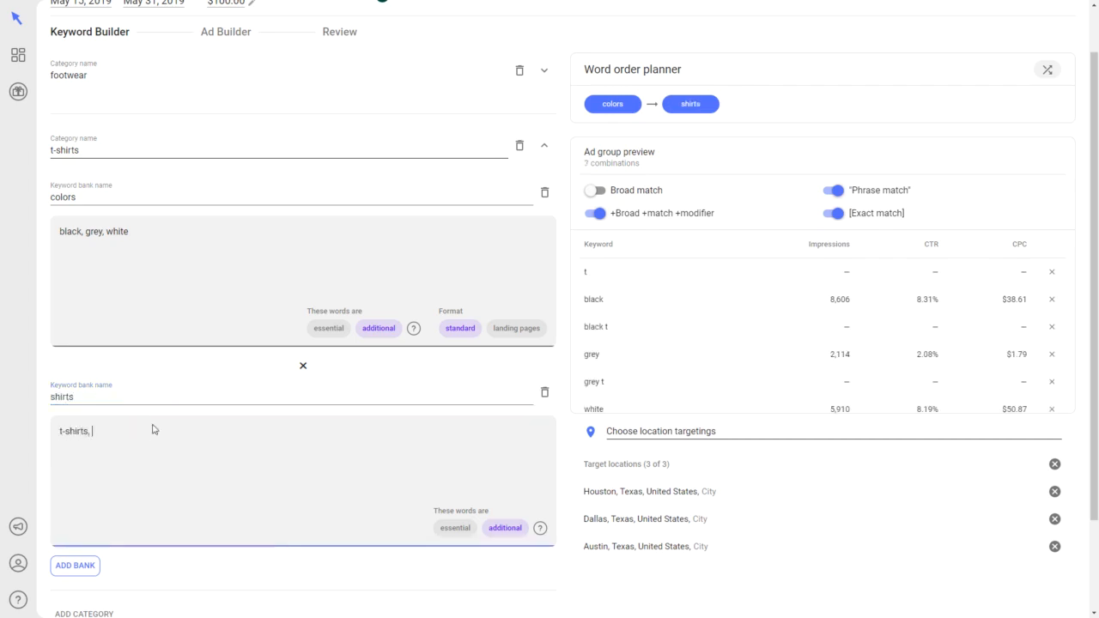
{"action": "type", "text": "sweatshirts, polos"}
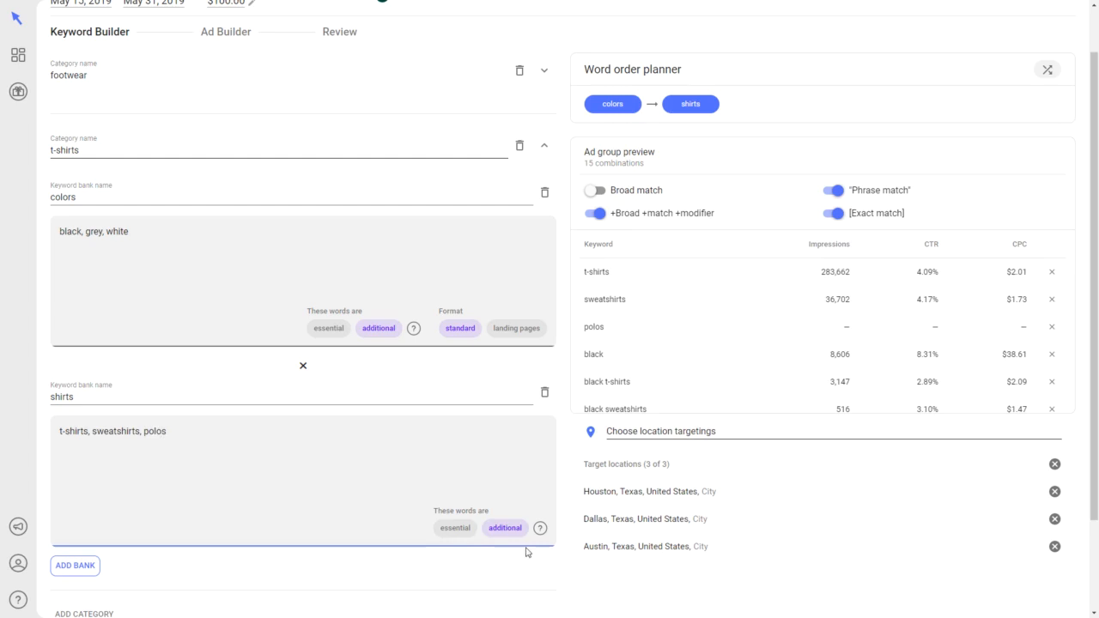
{"action": "left_click", "coordinate": [456, 528]}
{"action": "scroll", "coordinate": [321, 516], "scroll_direction": "down", "scroll_amount": 2}
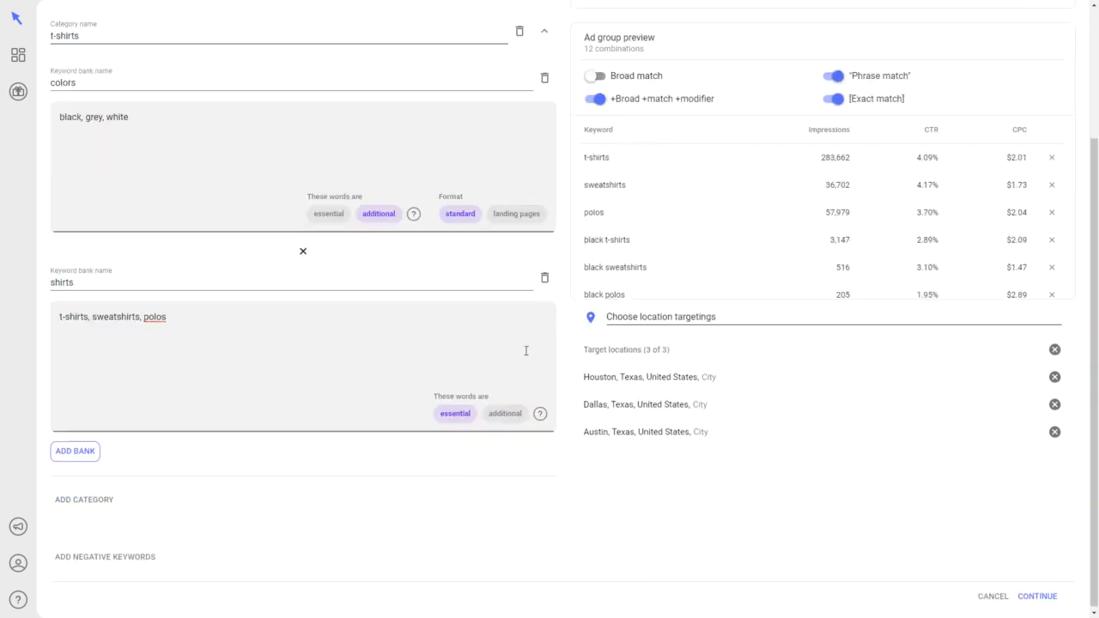
{"action": "scroll", "coordinate": [760, 187], "scroll_direction": "down", "scroll_amount": 2}
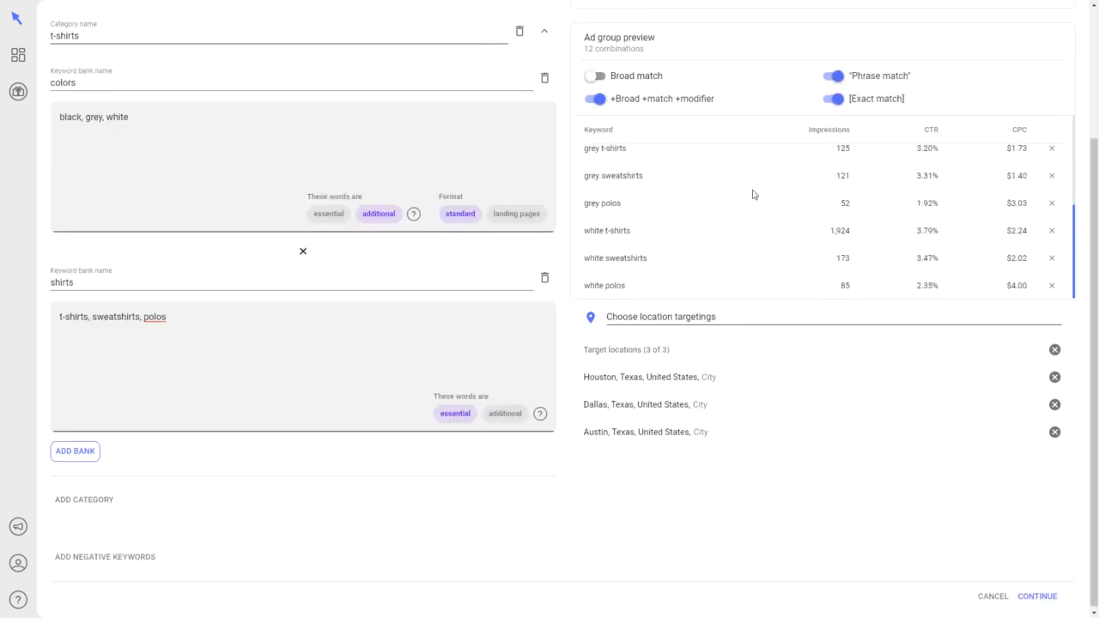
{"action": "scroll", "coordinate": [640, 220], "scroll_direction": "up", "scroll_amount": 2}
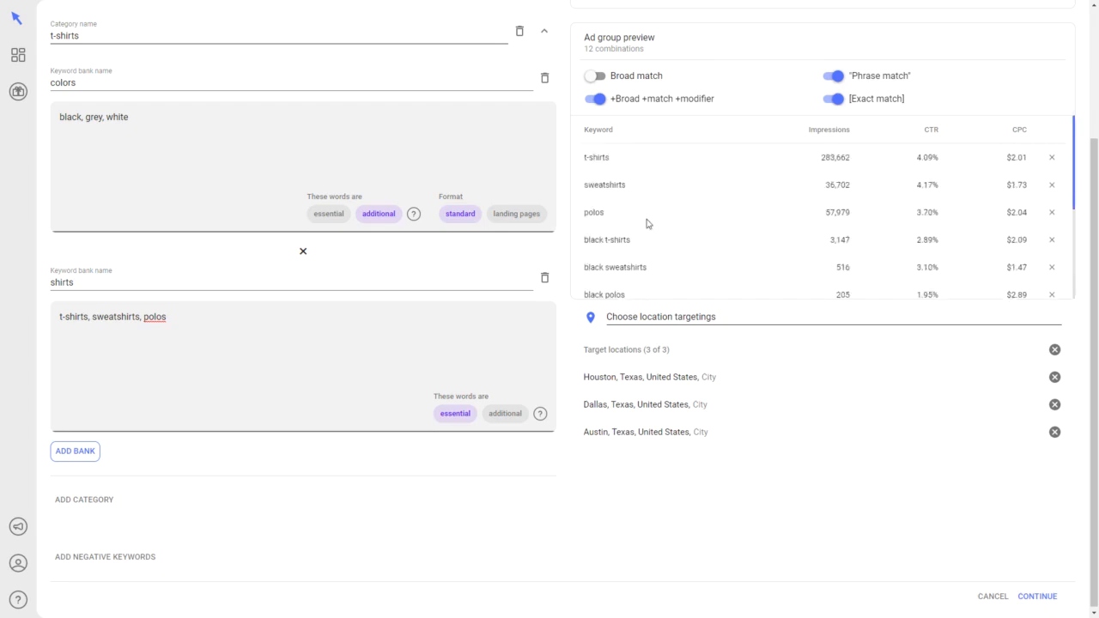
Collapse the t-shirts category, go to the Ad Builder stage and start a text ad.
{"action": "scroll", "coordinate": [558, 197], "scroll_direction": "up", "scroll_amount": 3}
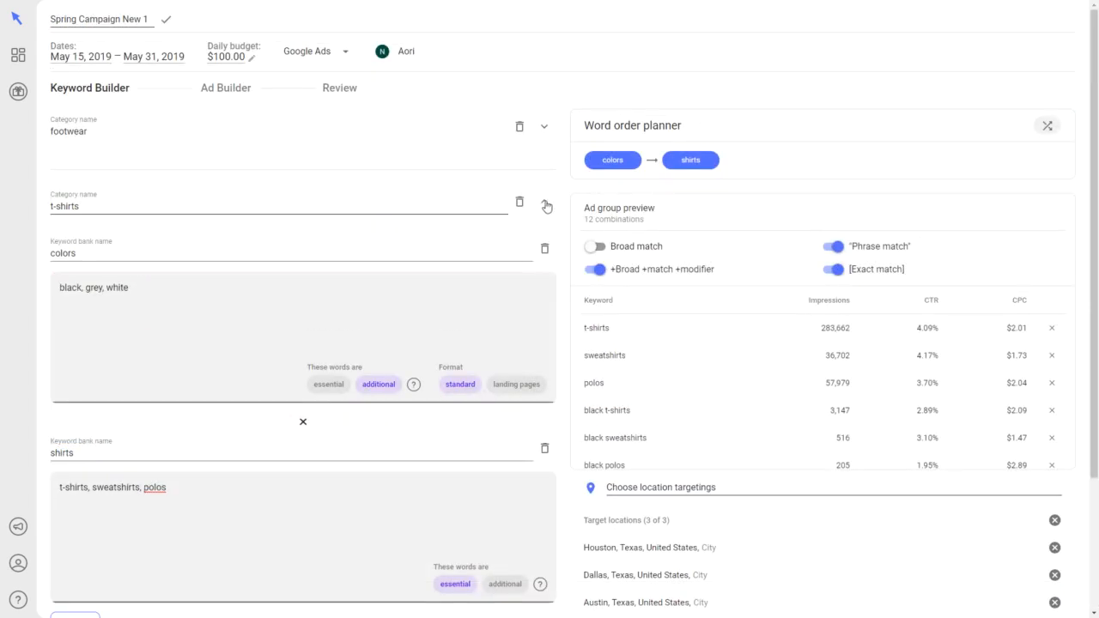
{"action": "left_click", "coordinate": [546, 206]}
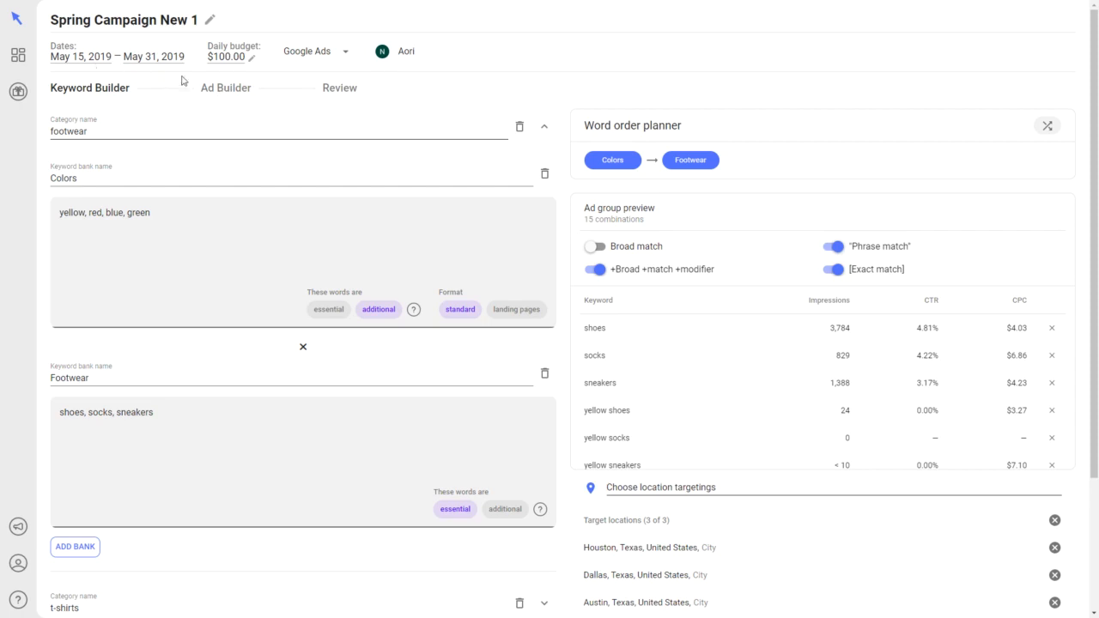
{"action": "left_click", "coordinate": [225, 87]}
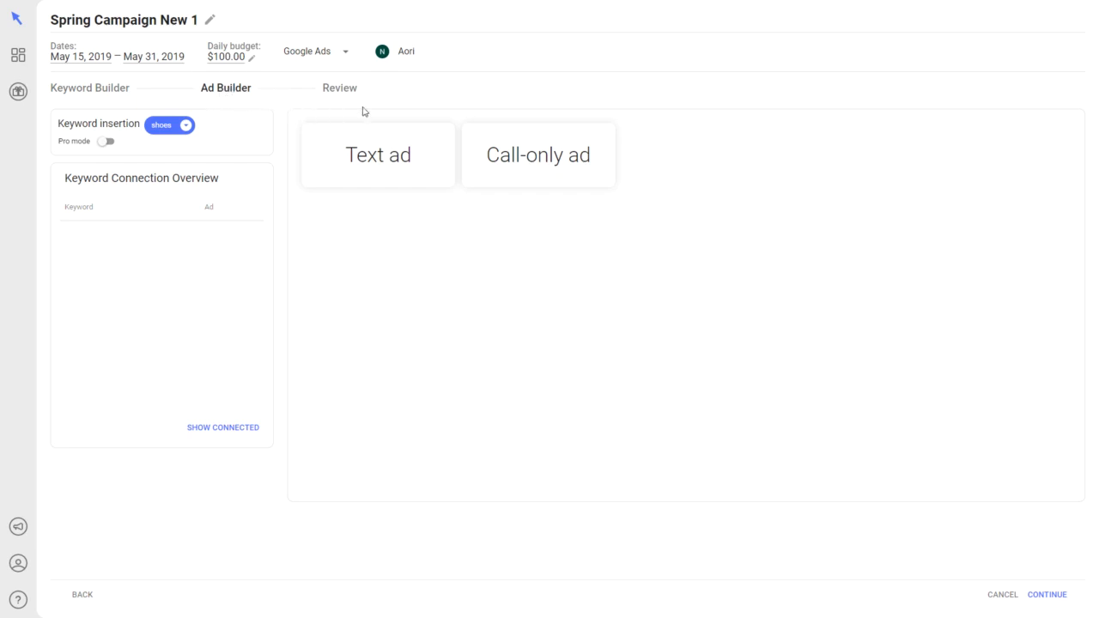
{"action": "left_click", "coordinate": [394, 163]}
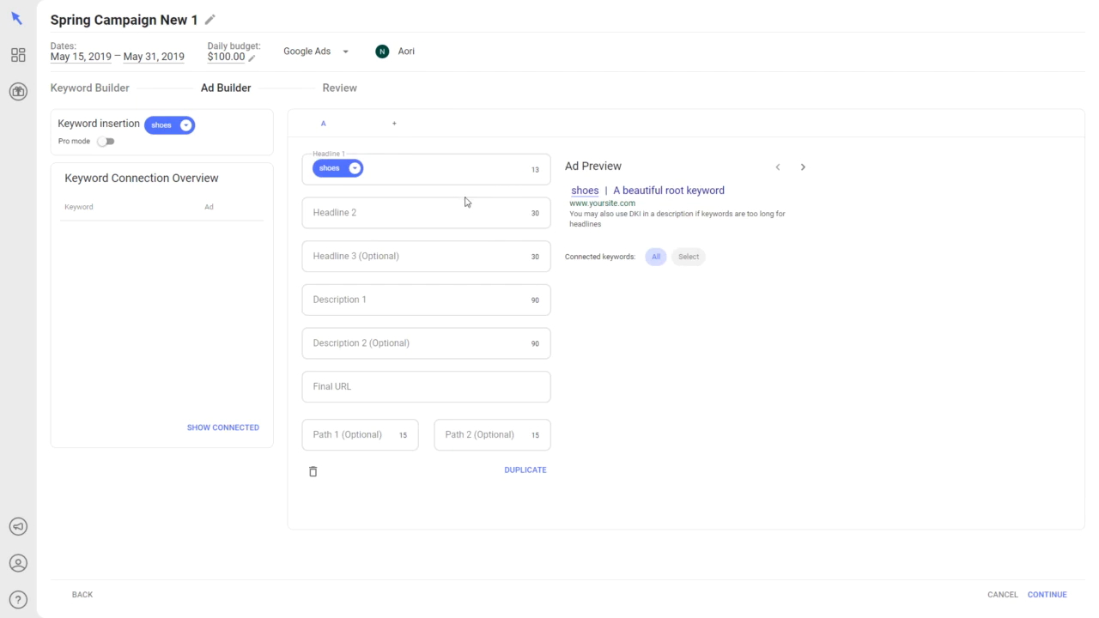
Examine the letter-case and default text options of the keyword insertion in Headline 1.
{"action": "mouse_move", "coordinate": [344, 164]}
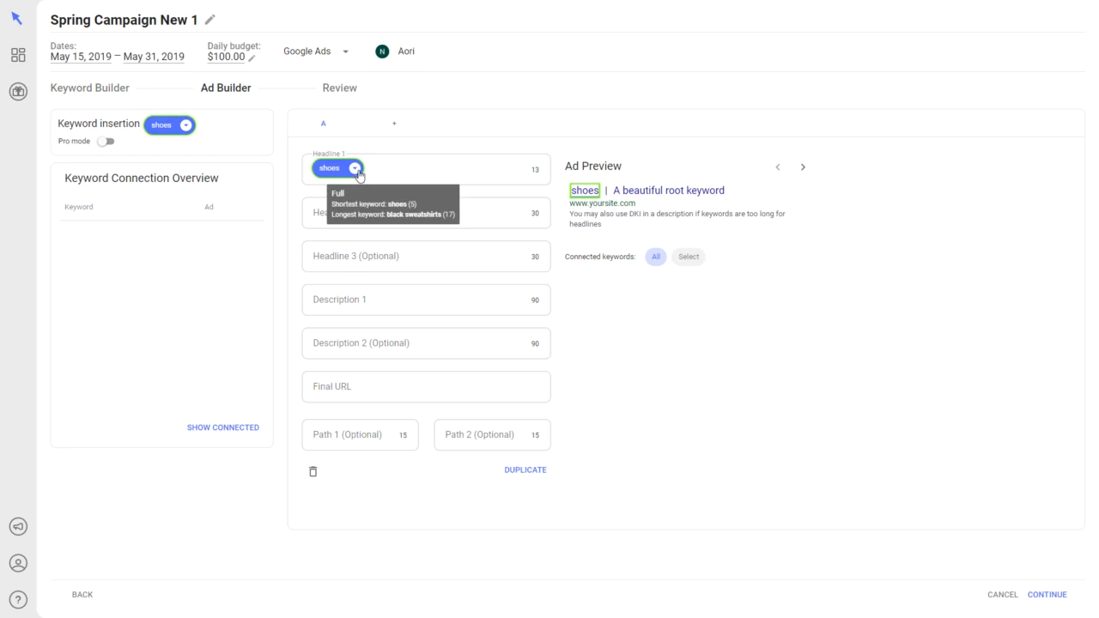
{"action": "left_click", "coordinate": [355, 169]}
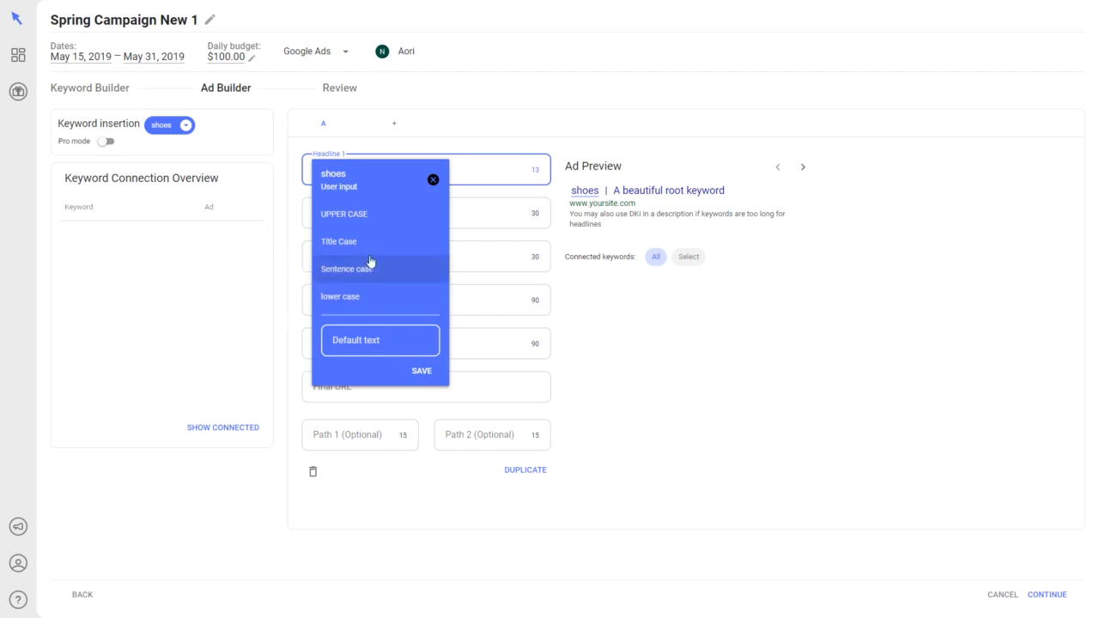
{"action": "left_click", "coordinate": [625, 314]}
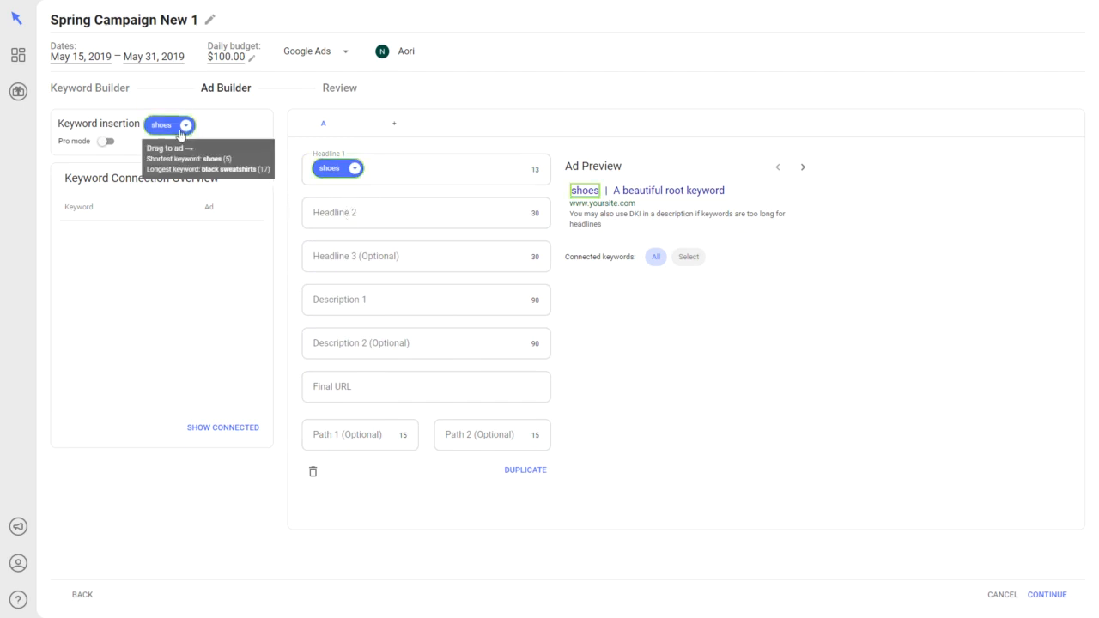
{"action": "left_click_drag", "start_coordinate": [180, 131], "coordinate": [157, 127]}
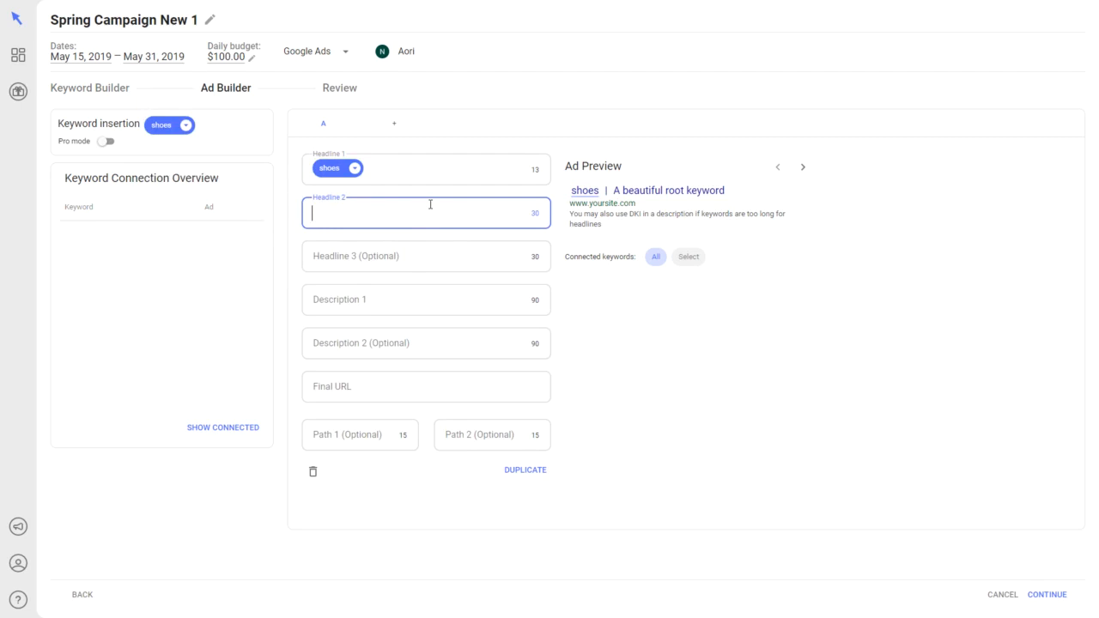
Set ad A's Headline 2 to "Buy now" and Headline 3 to "Low prices".
{"action": "type", "text": "Buy now"}
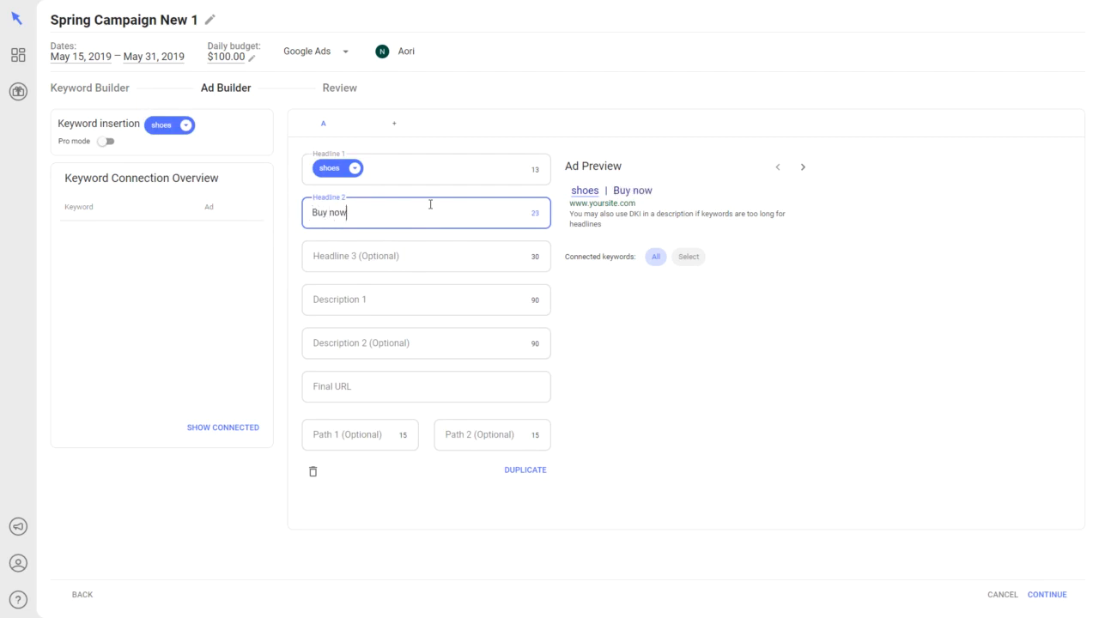
{"action": "key", "text": "Tab"}
{"action": "type", "text": "Low prices"}
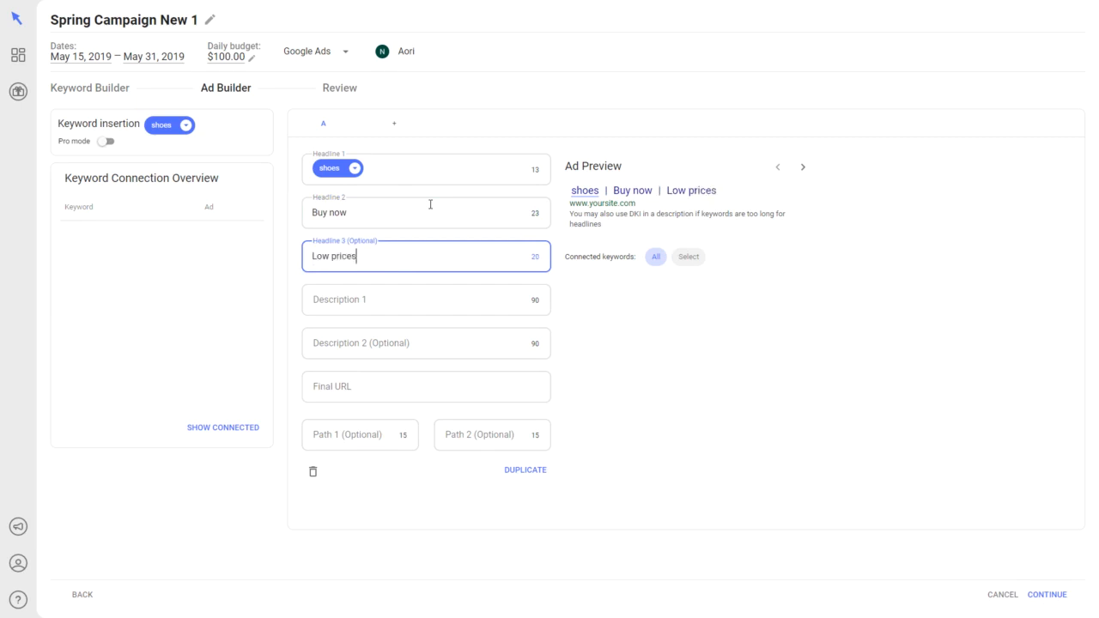
Write Description 1 of ad A as "Huge selection of" followed by the keyword insertion and a period.
{"action": "key", "text": "Tab"}
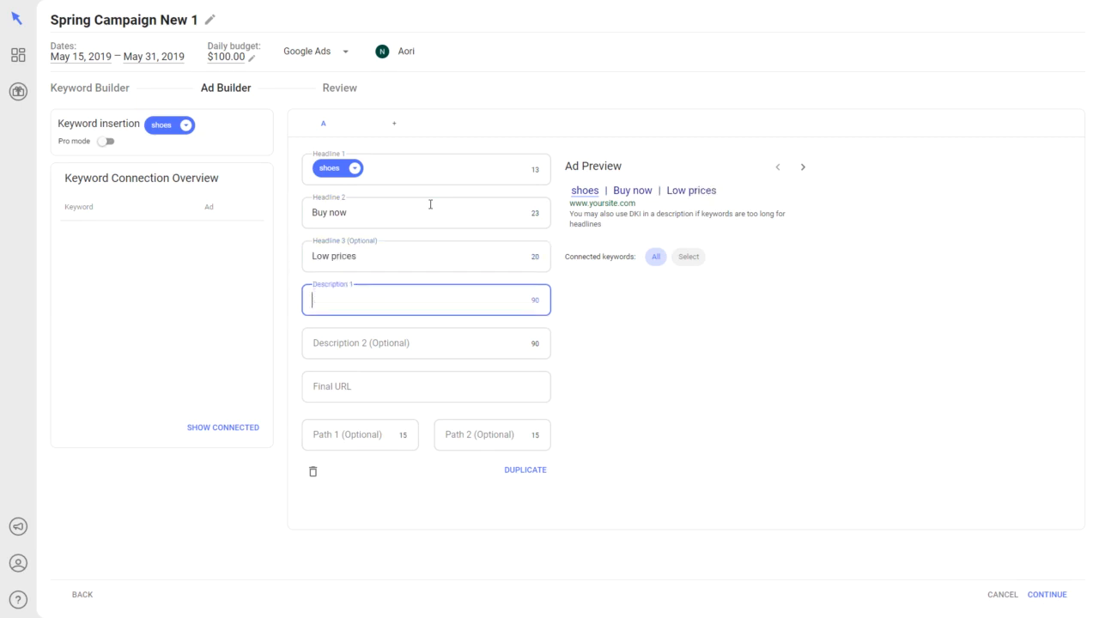
{"action": "type", "text": "Huge select"}
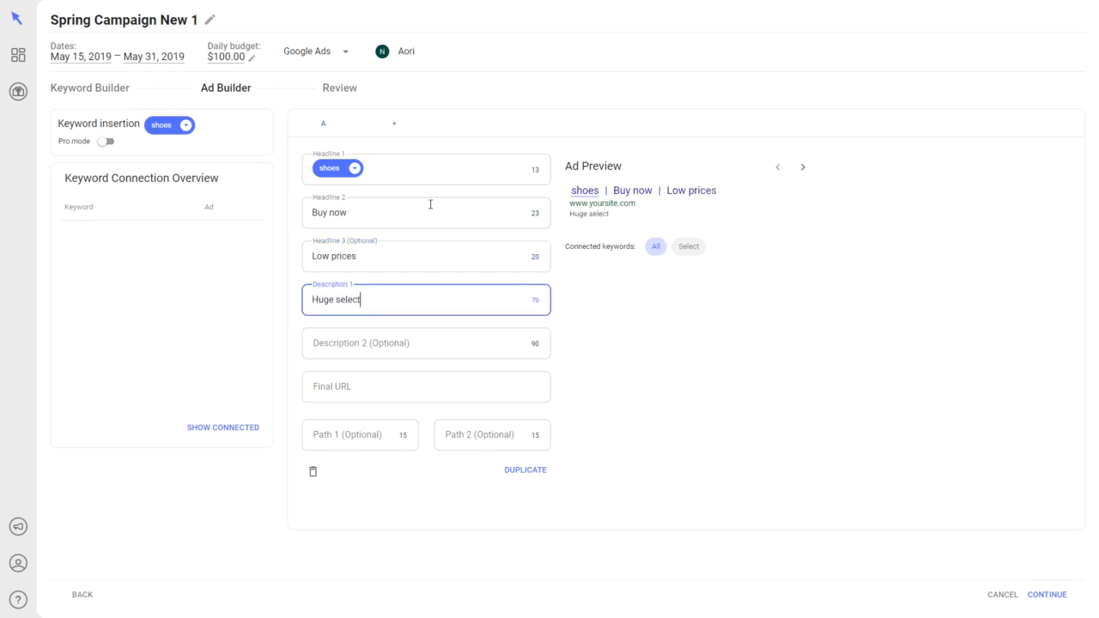
{"action": "type", "text": "ion of"}
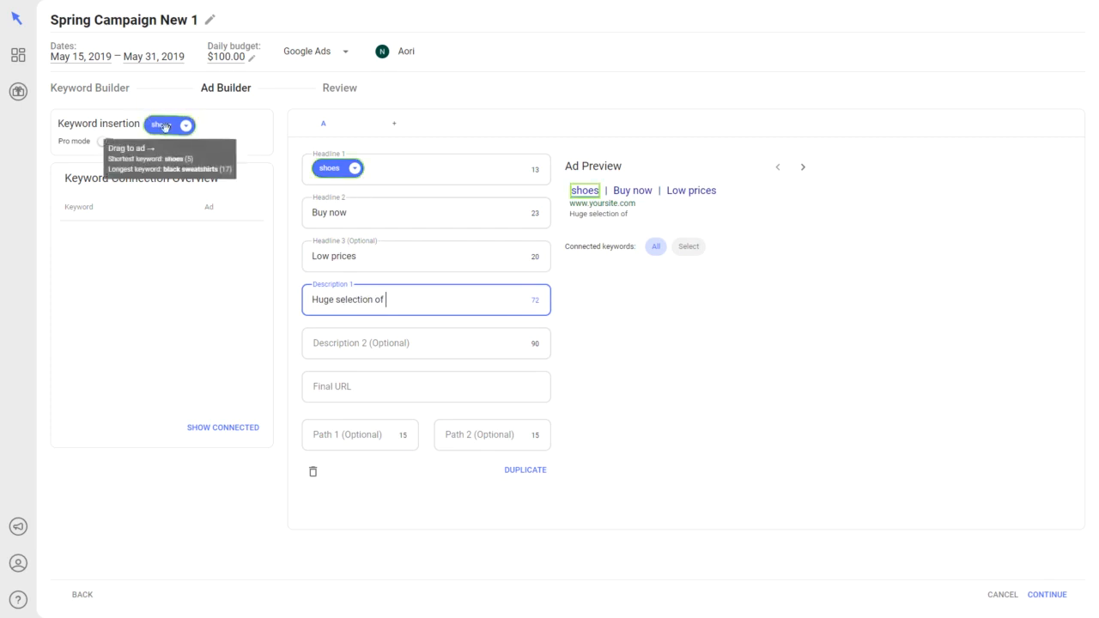
{"action": "left_click_drag", "start_coordinate": [167, 125], "coordinate": [403, 301]}
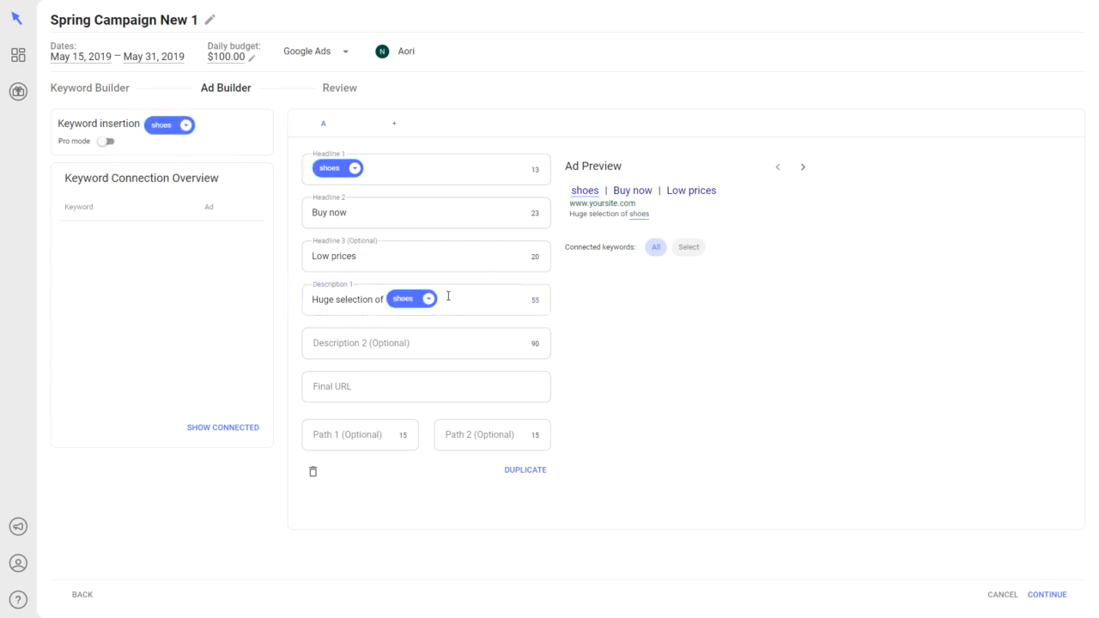
{"action": "left_click", "coordinate": [448, 295]}
{"action": "type", "text": "."}
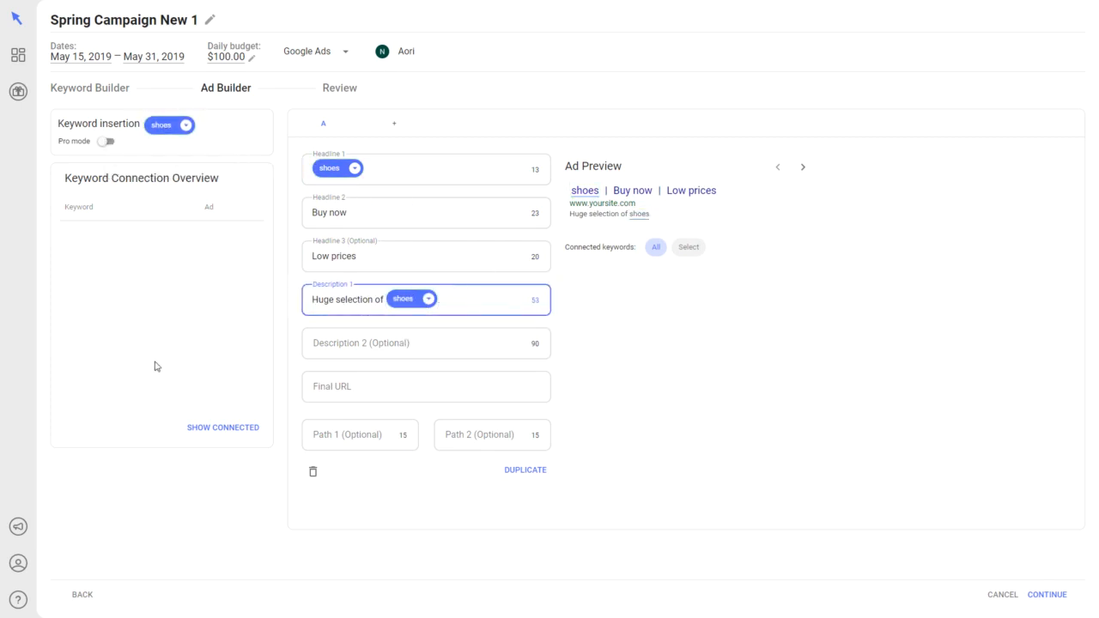
Write Description 2 of ad A as "Best" plus the keyword insertion and a period, and set the final URL to stuff.com.
{"action": "left_click", "coordinate": [320, 338]}
{"action": "type", "text": "B"}
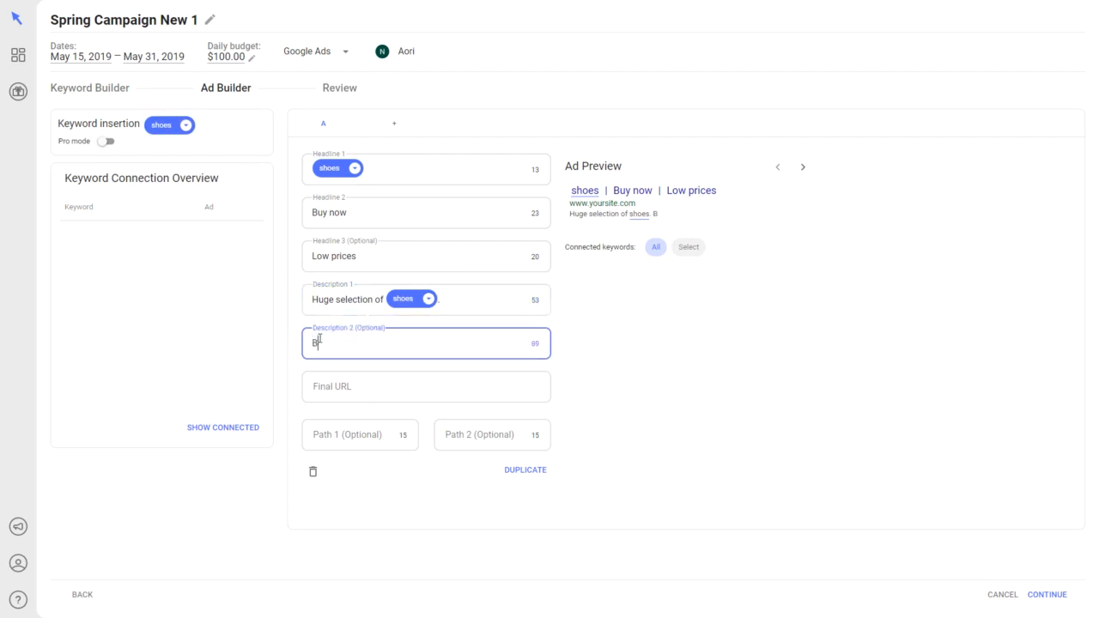
{"action": "type", "text": "est"}
{"action": "left_click_drag", "start_coordinate": [163, 126], "coordinate": [401, 349]}
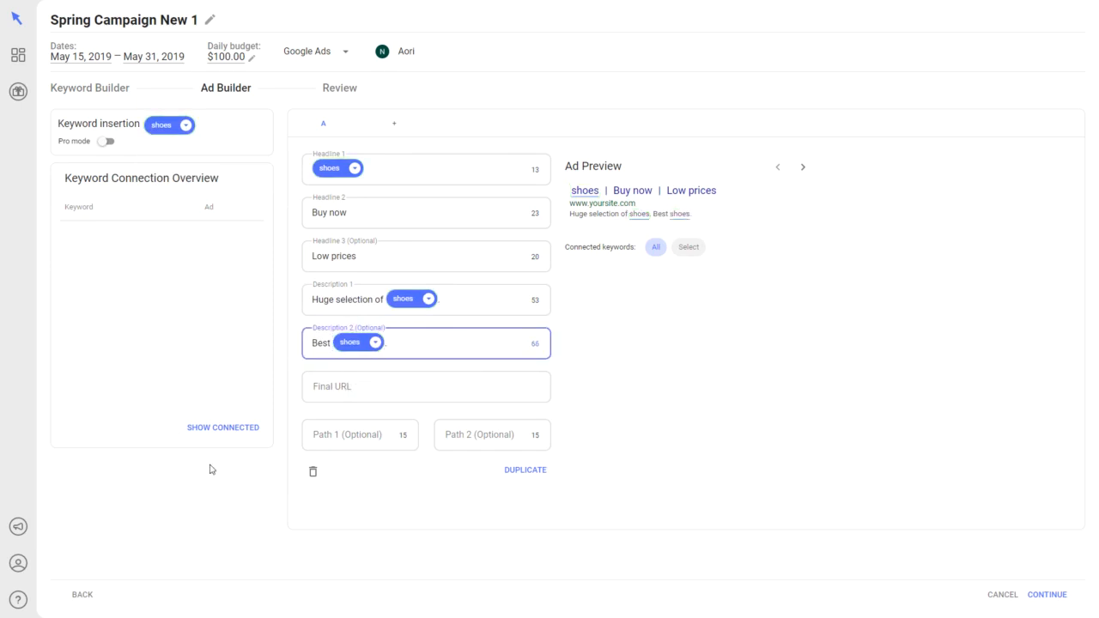
{"action": "left_click", "coordinate": [332, 392]}
{"action": "type", "text": "stuff.com"}
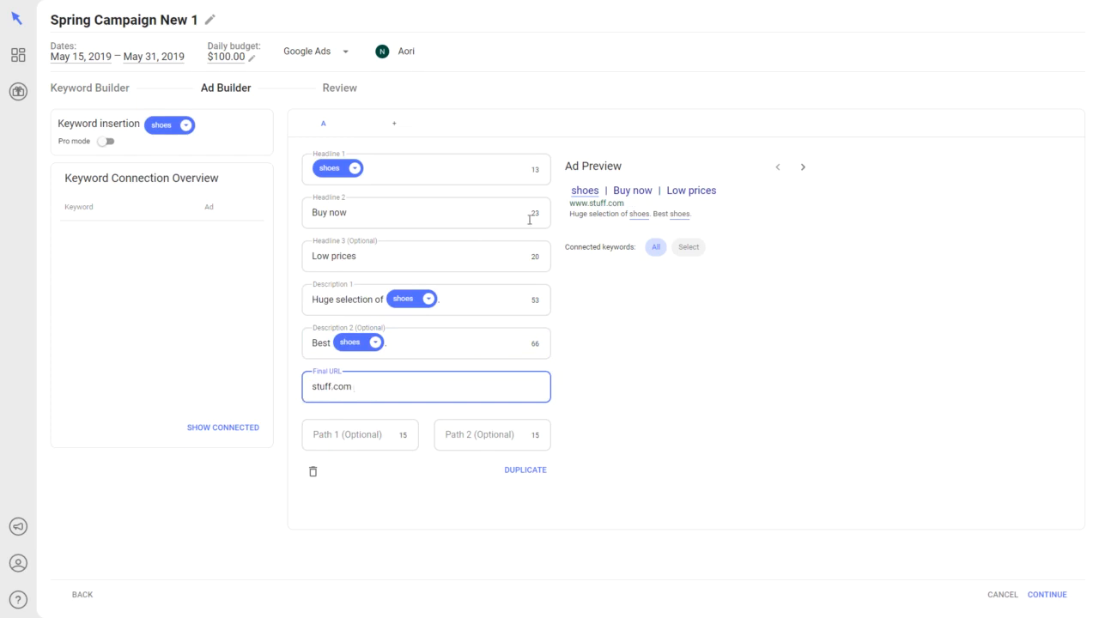
Change the Headline 1 keyword insertion to Title Case.
{"action": "left_click", "coordinate": [353, 171]}
{"action": "left_click", "coordinate": [353, 171]}
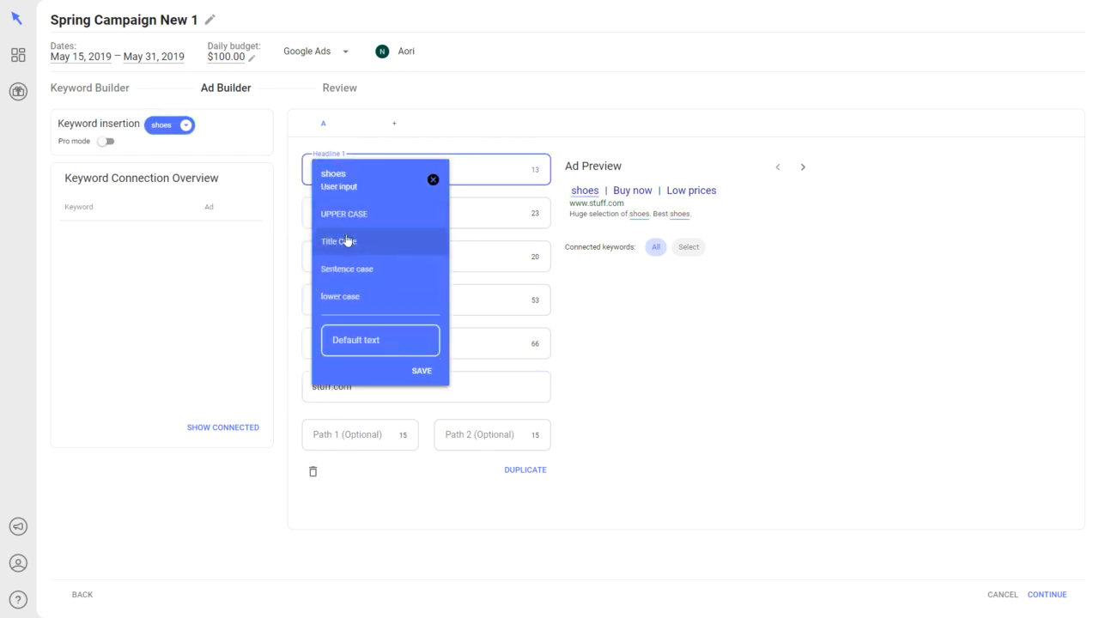
{"action": "left_click", "coordinate": [349, 240]}
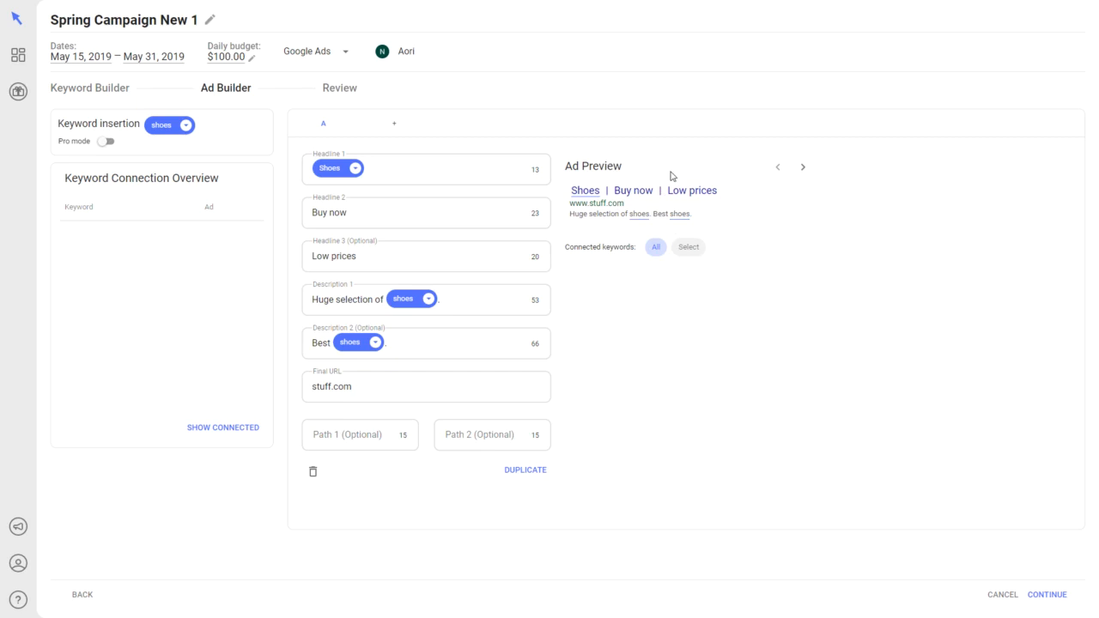
Preview ad A with different inserted keywords, moving forward and back through them.
{"action": "left_click", "coordinate": [803, 168]}
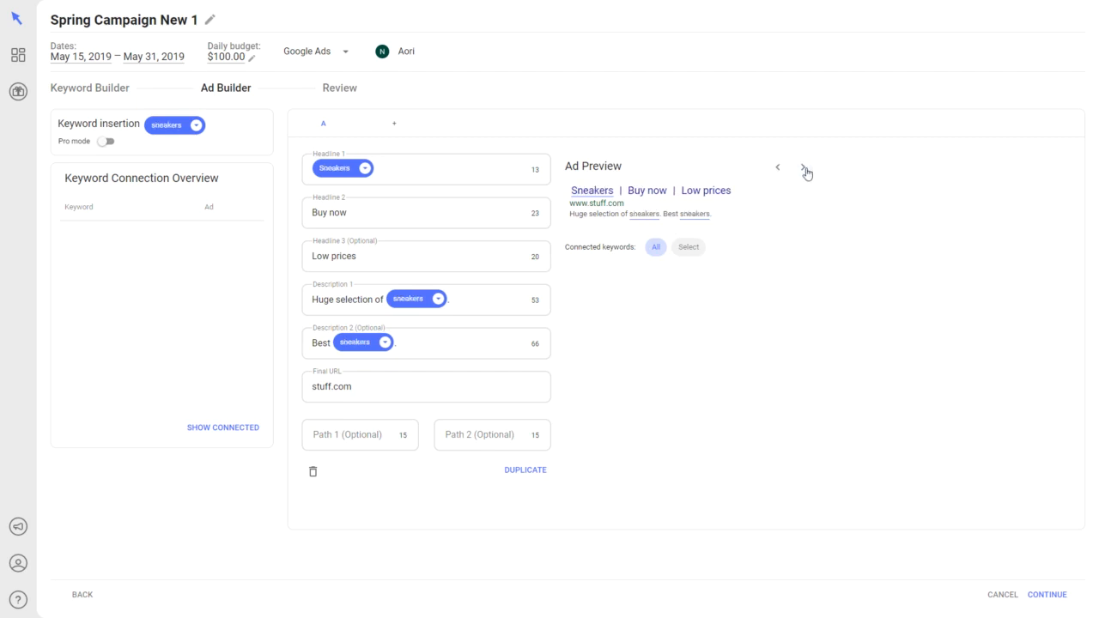
{"action": "left_click", "coordinate": [777, 168]}
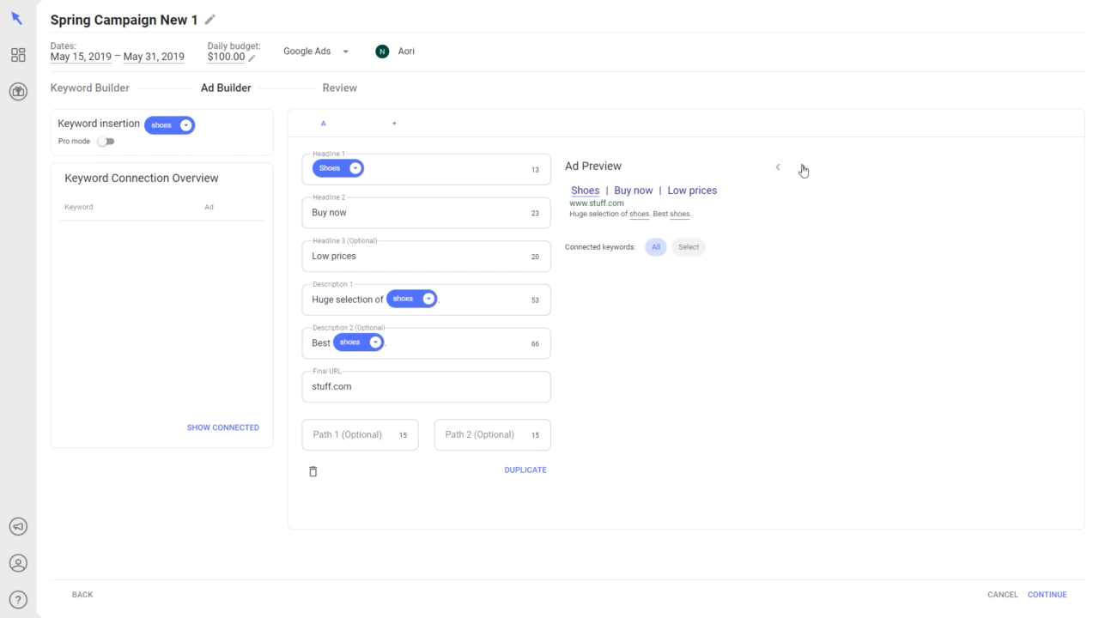
{"action": "left_click_drag", "start_coordinate": [803, 171], "coordinate": [778, 172]}
{"action": "left_click", "coordinate": [809, 223]}
Turn on Pro mode for keyword insertion and browse the footwear and t-shirts banks, cycling through the footwear Colors keywords.
{"action": "left_click", "coordinate": [105, 142]}
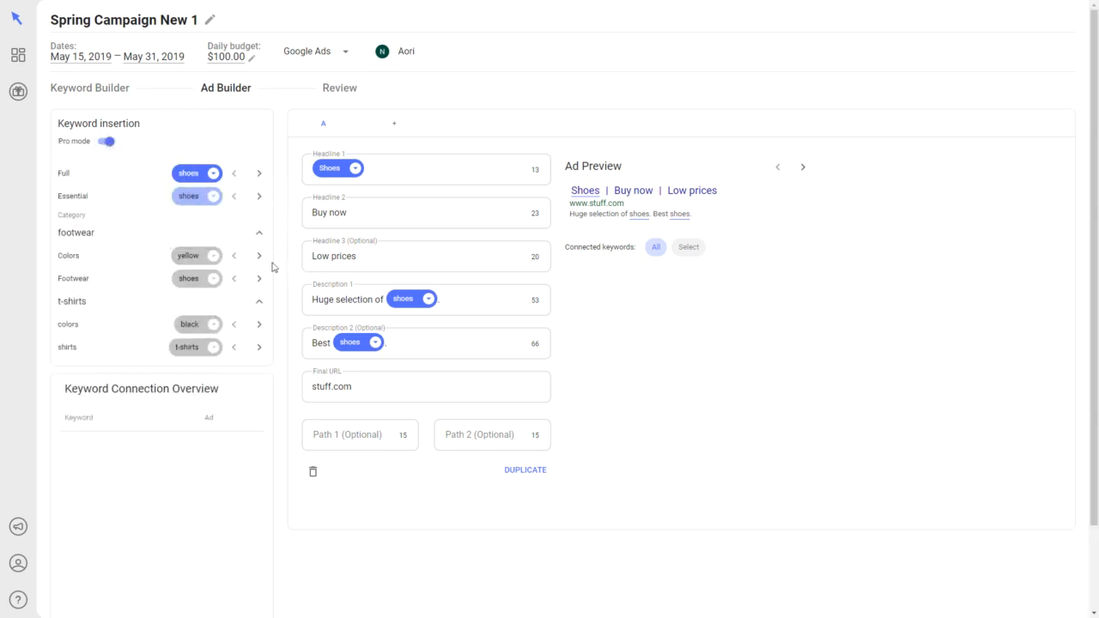
{"action": "left_click", "coordinate": [259, 233]}
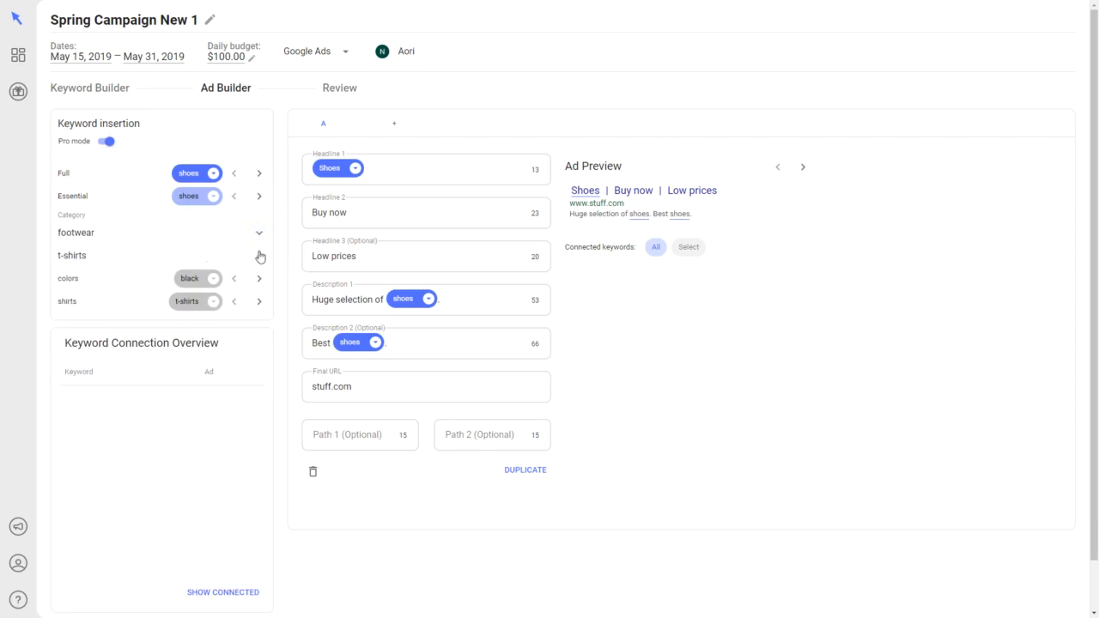
{"action": "left_click", "coordinate": [259, 255]}
{"action": "left_click", "coordinate": [260, 258]}
{"action": "left_click", "coordinate": [259, 235]}
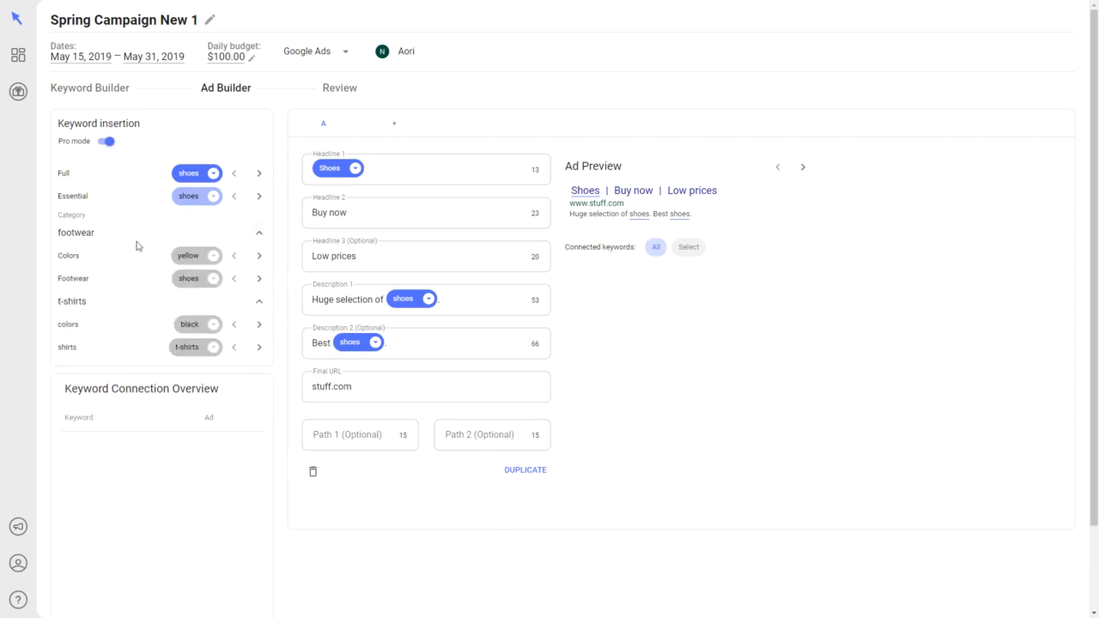
{"action": "left_click", "coordinate": [259, 258]}
{"action": "left_click", "coordinate": [258, 258]}
{"action": "left_click", "coordinate": [234, 258]}
{"action": "left_click", "coordinate": [234, 258]}
Add a second text ad with "Wrinkle Free" as Headline 2 and "Low Prices" as Headline 3.
{"action": "left_click", "coordinate": [396, 128]}
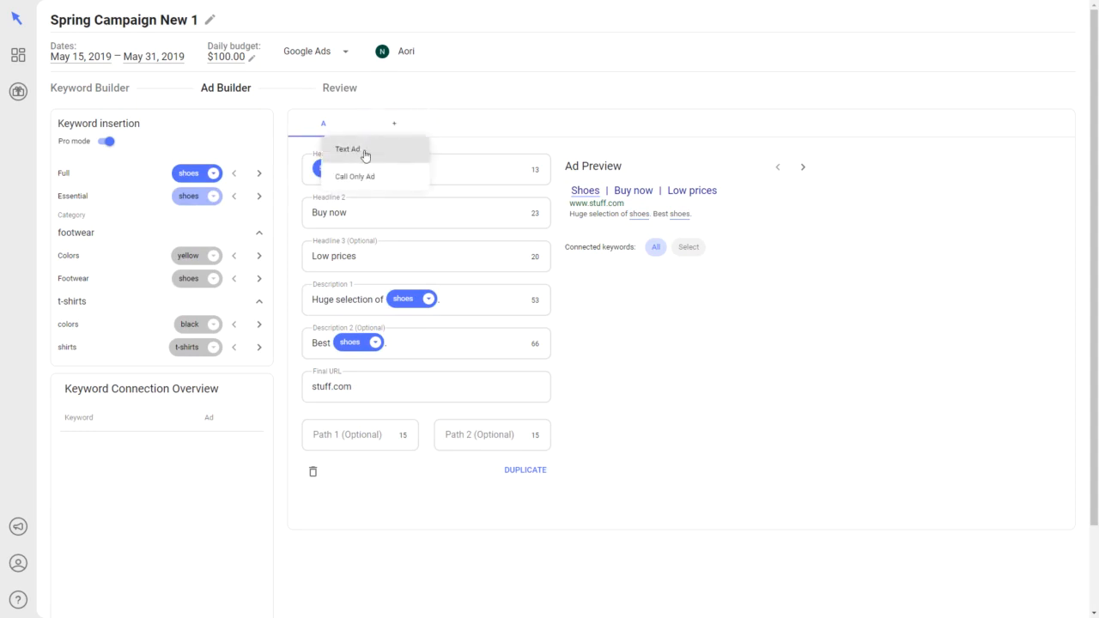
{"action": "left_click", "coordinate": [367, 154]}
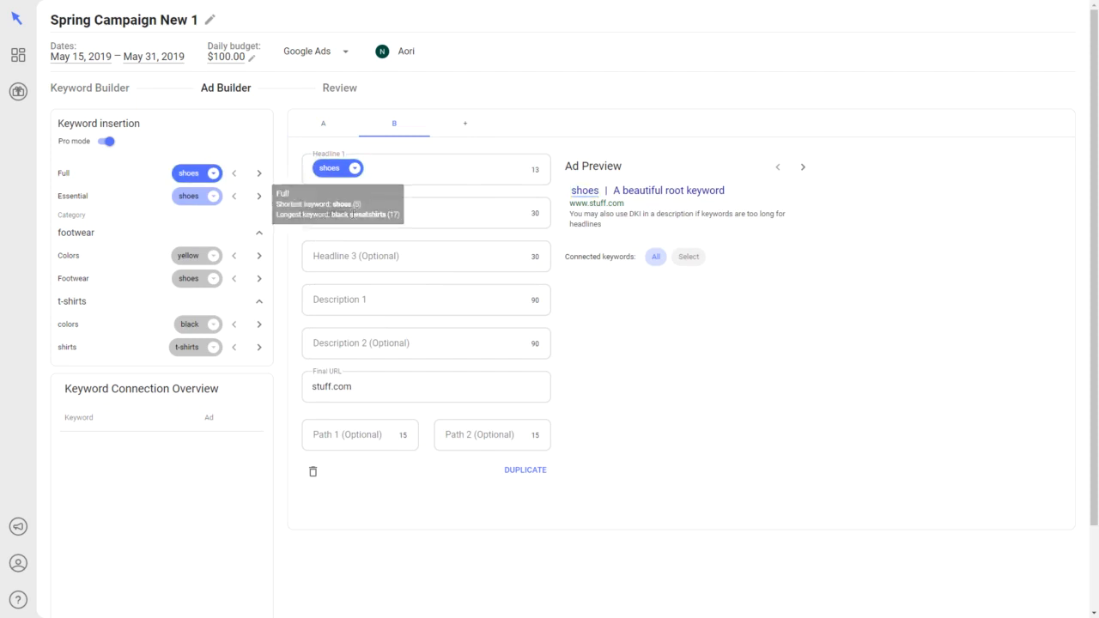
{"action": "left_click", "coordinate": [348, 209]}
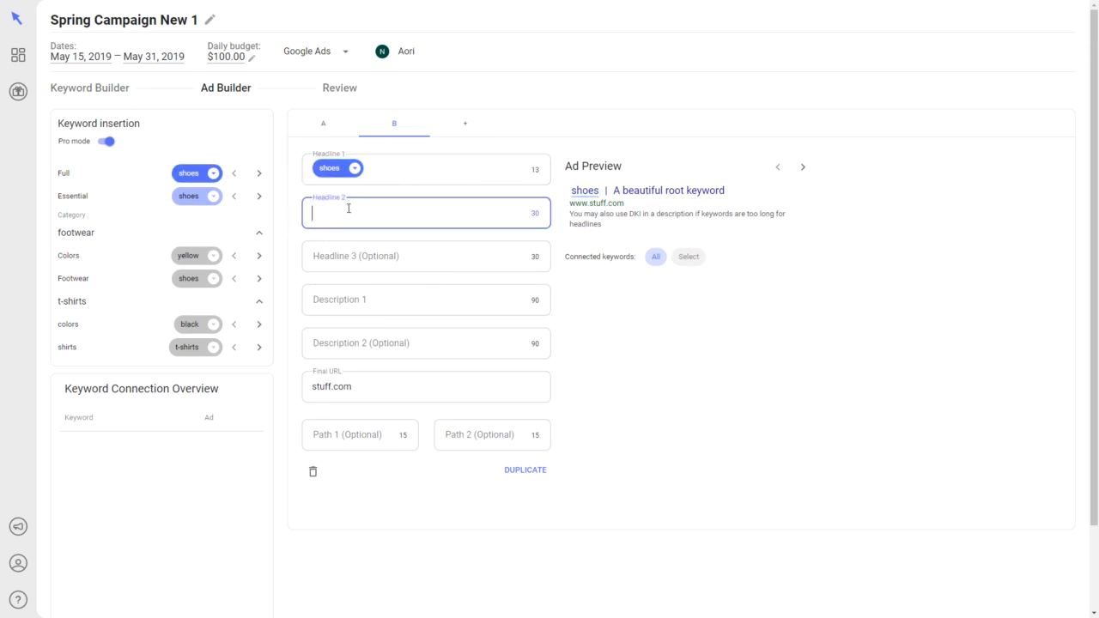
{"action": "type", "text": "Wrinkle Free"}
{"action": "key", "text": "Tab"}
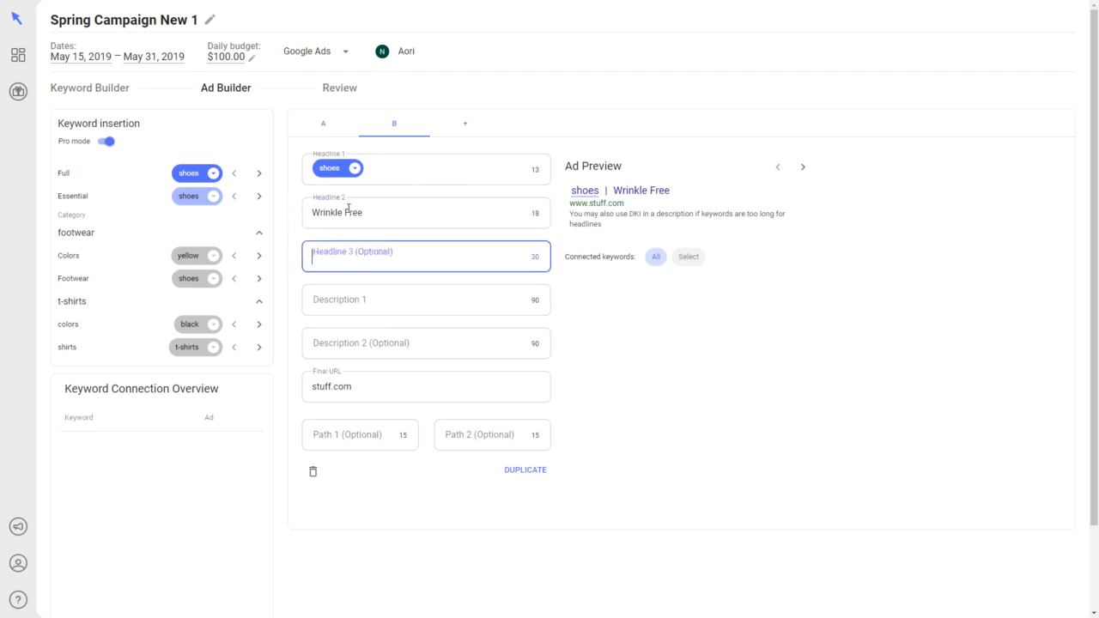
{"action": "type", "text": "Low "}
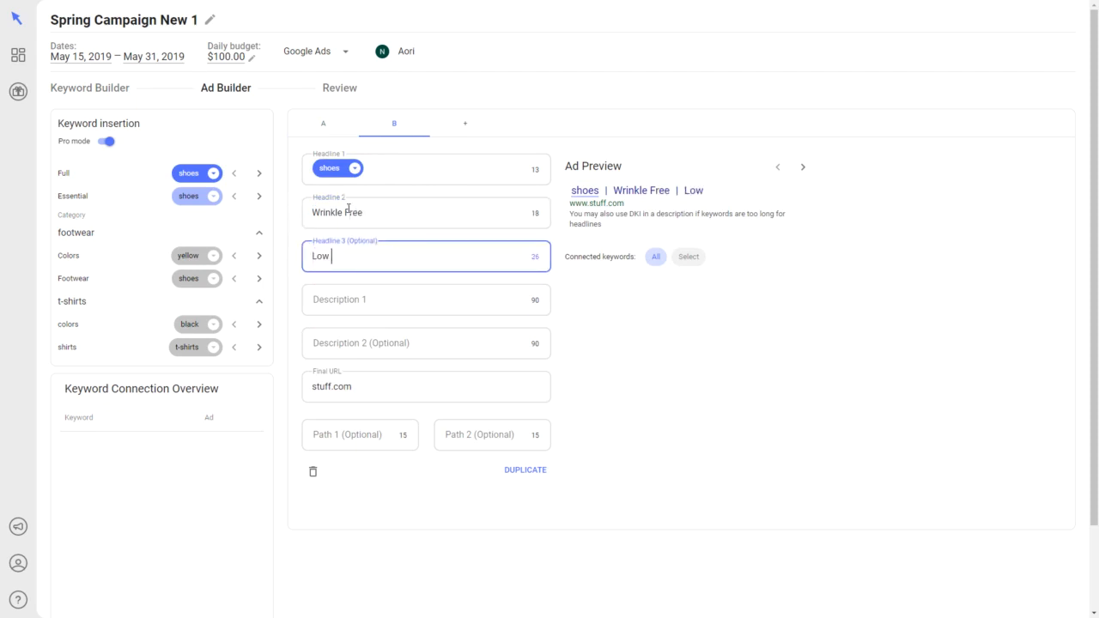
{"action": "type", "text": "Prices"}
Write Description 1 of ad B as the Full keyword insertion followed by "for every season.".
{"action": "left_click", "coordinate": [368, 299]}
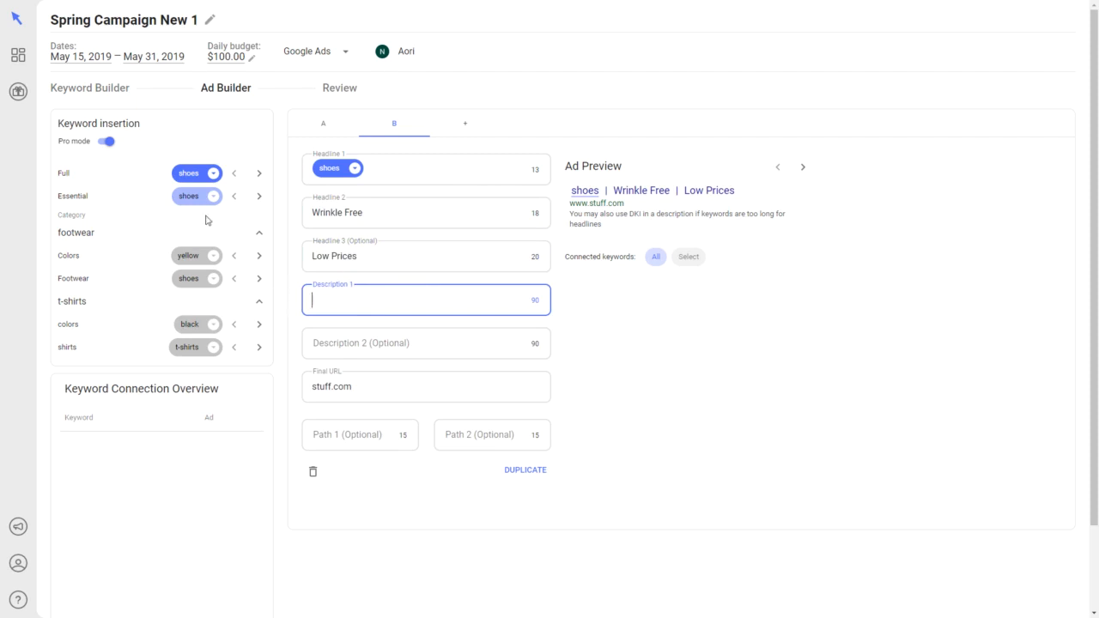
{"action": "left_click_drag", "start_coordinate": [197, 173], "coordinate": [339, 301]}
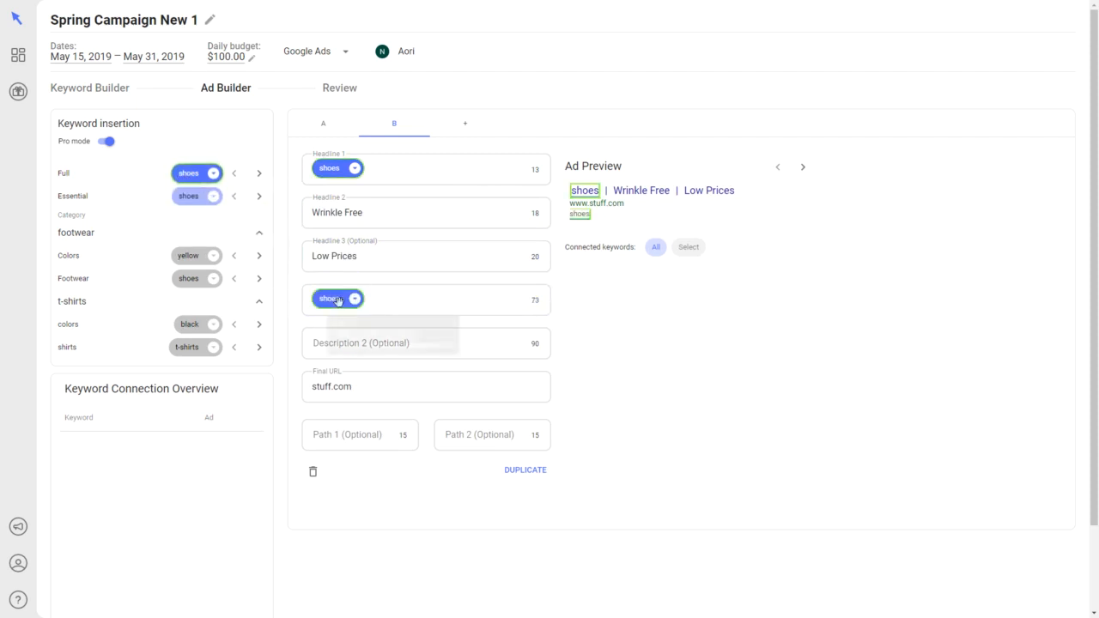
{"action": "left_click", "coordinate": [382, 304]}
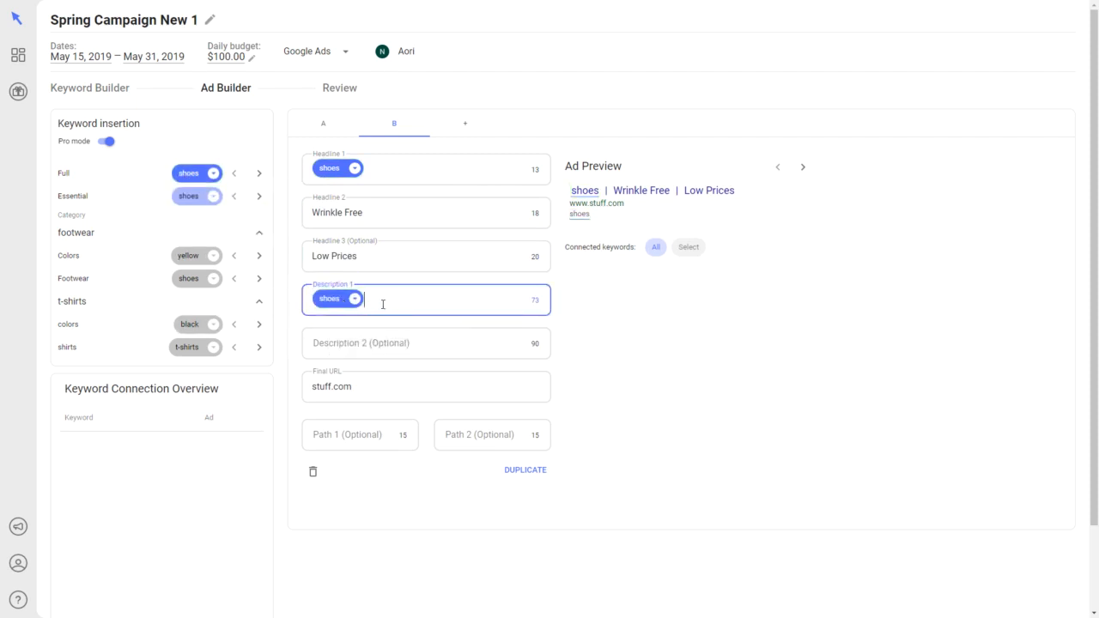
{"action": "type", "text": "for every season."}
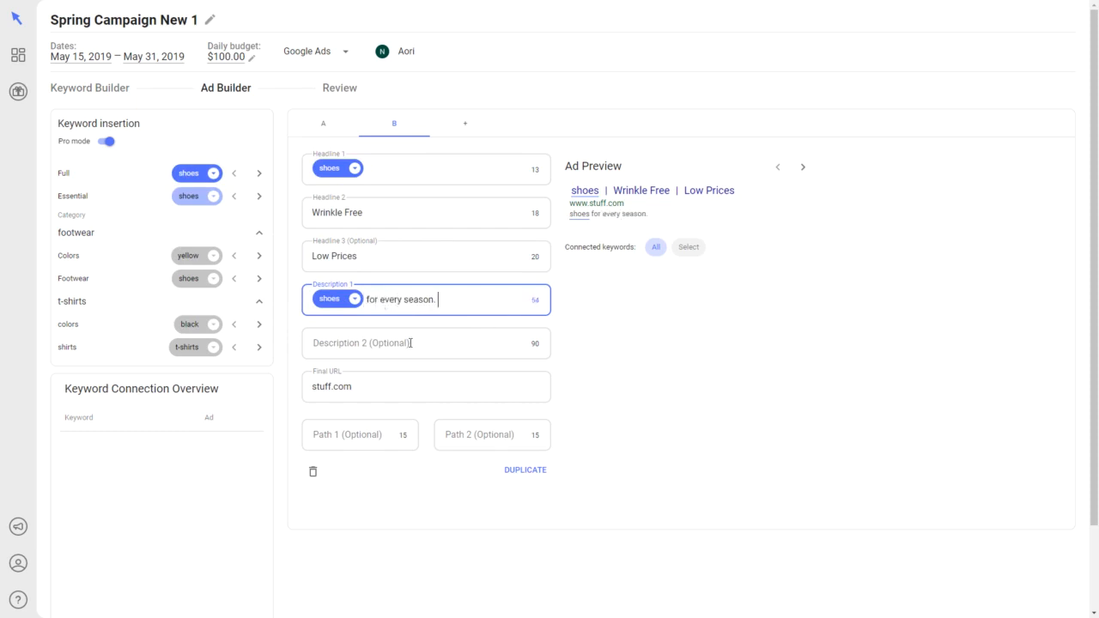
Write Description 2 of ad B as the Full keyword insertion followed by "with the right size for everyone.".
{"action": "left_click", "coordinate": [409, 342]}
{"action": "left_click_drag", "start_coordinate": [196, 174], "coordinate": [339, 346]}
{"action": "type", "text": "with "}
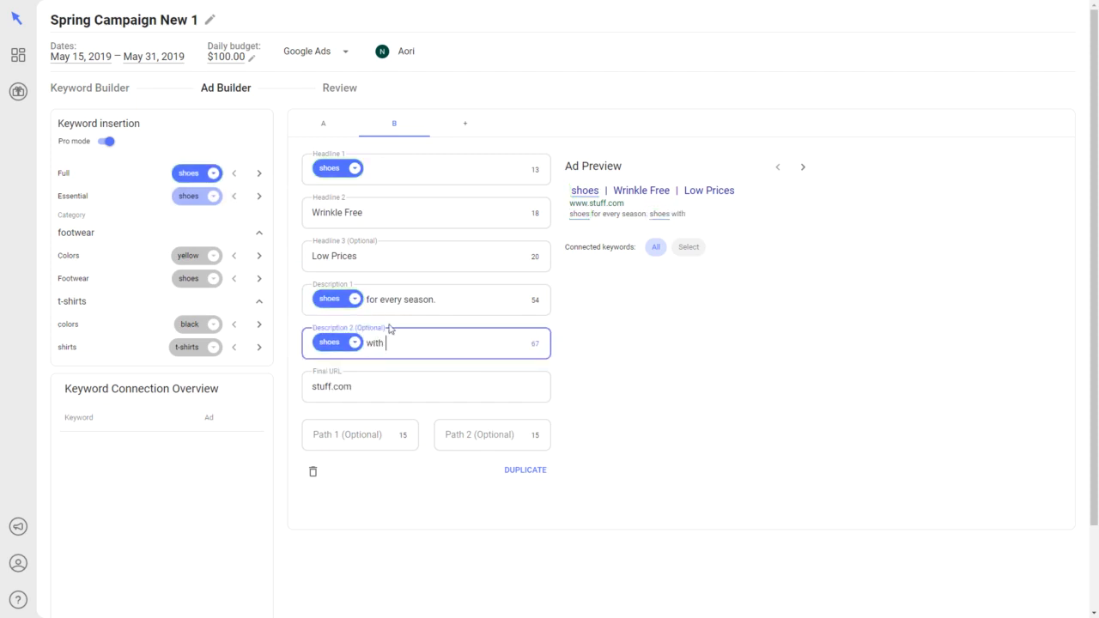
{"action": "type", "text": "the right size for everyone."}
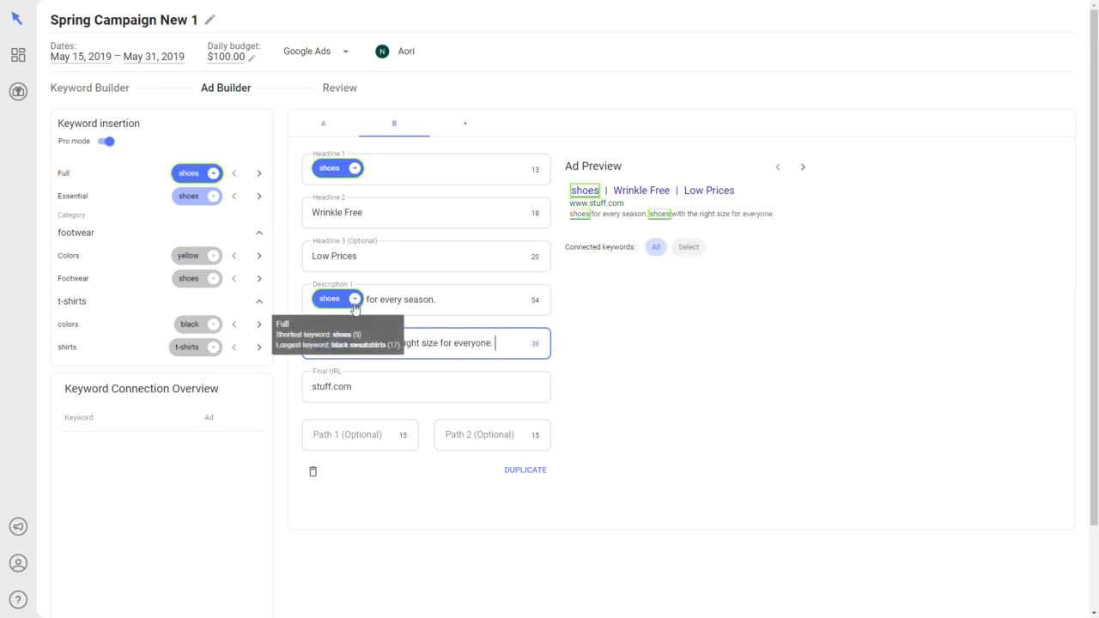
Capitalize the first letter of the inserted keyword in Description 1, Description 2 and Headline 1 of ad B.
{"action": "left_click", "coordinate": [355, 341]}
{"action": "left_click", "coordinate": [348, 373]}
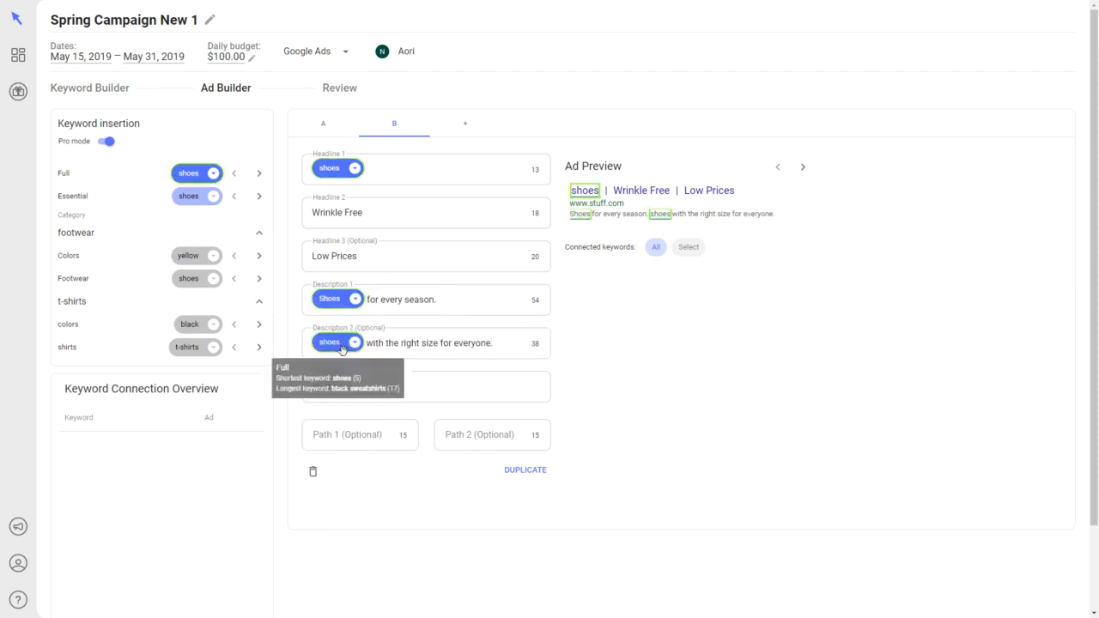
{"action": "left_click", "coordinate": [354, 343]}
{"action": "left_click", "coordinate": [341, 415]}
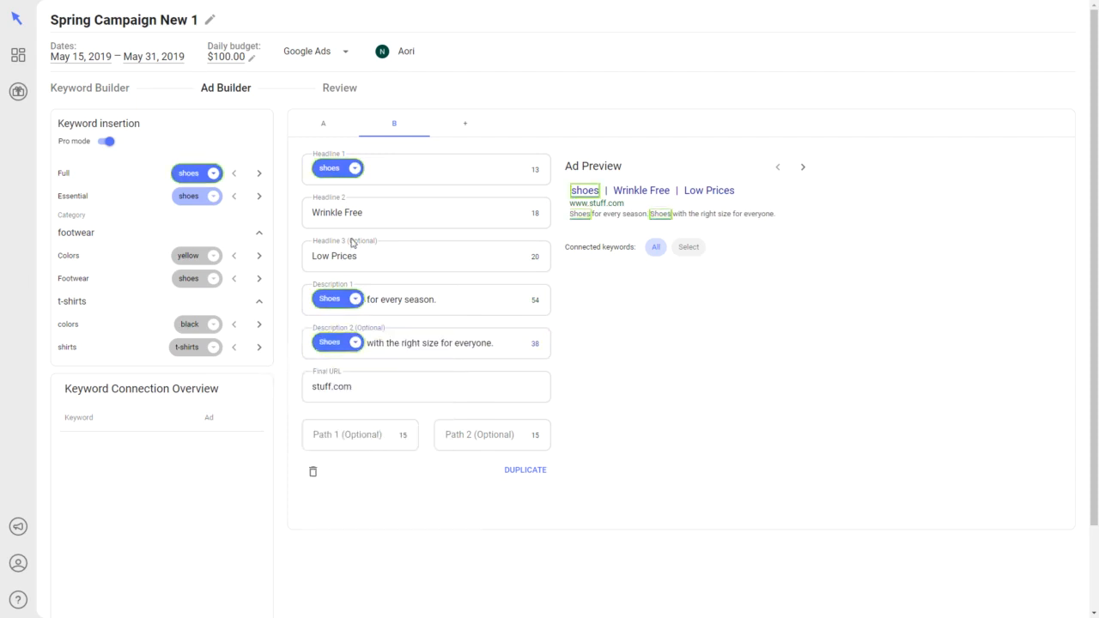
{"action": "left_click", "coordinate": [353, 169]}
{"action": "left_click", "coordinate": [348, 247]}
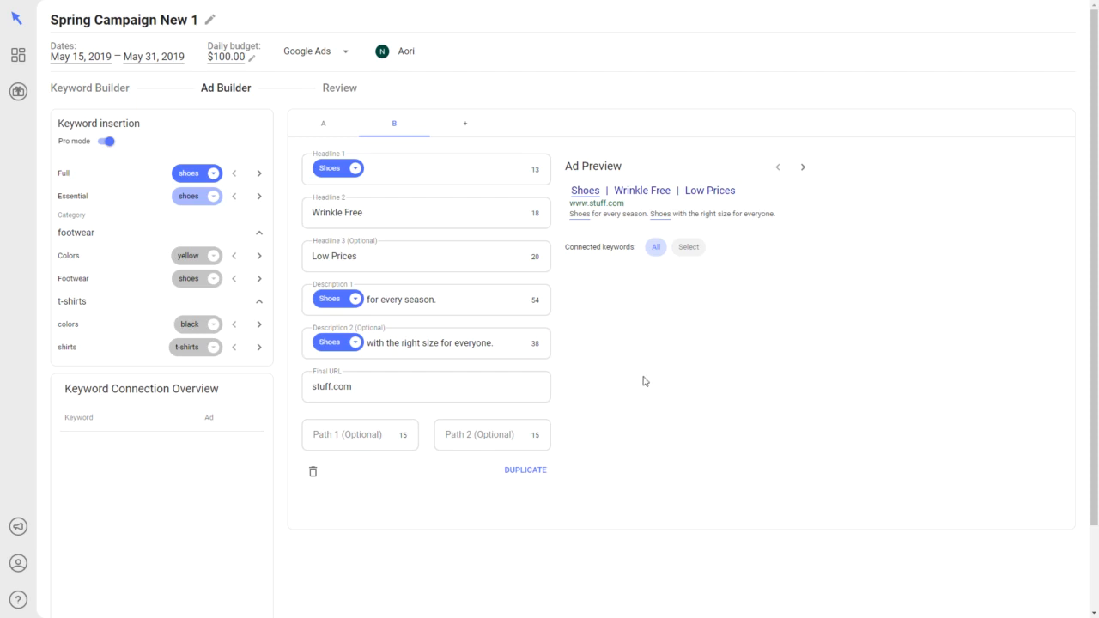
Restrict ad A's connected keywords to the footwear category and connect all of those keywords to it.
{"action": "left_click", "coordinate": [325, 123]}
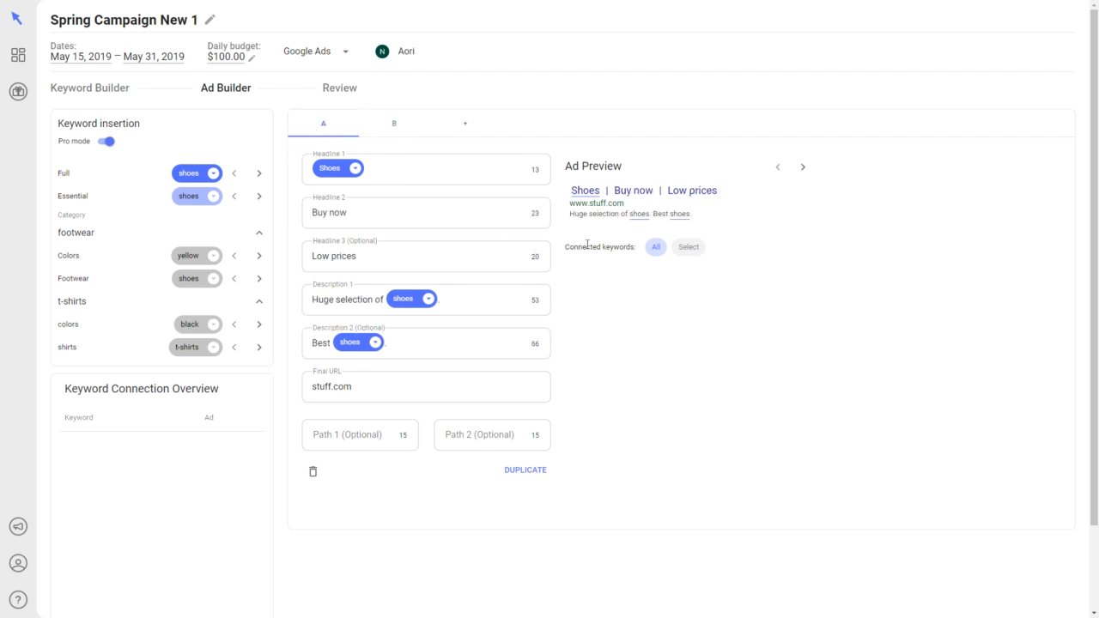
{"action": "left_click", "coordinate": [689, 247]}
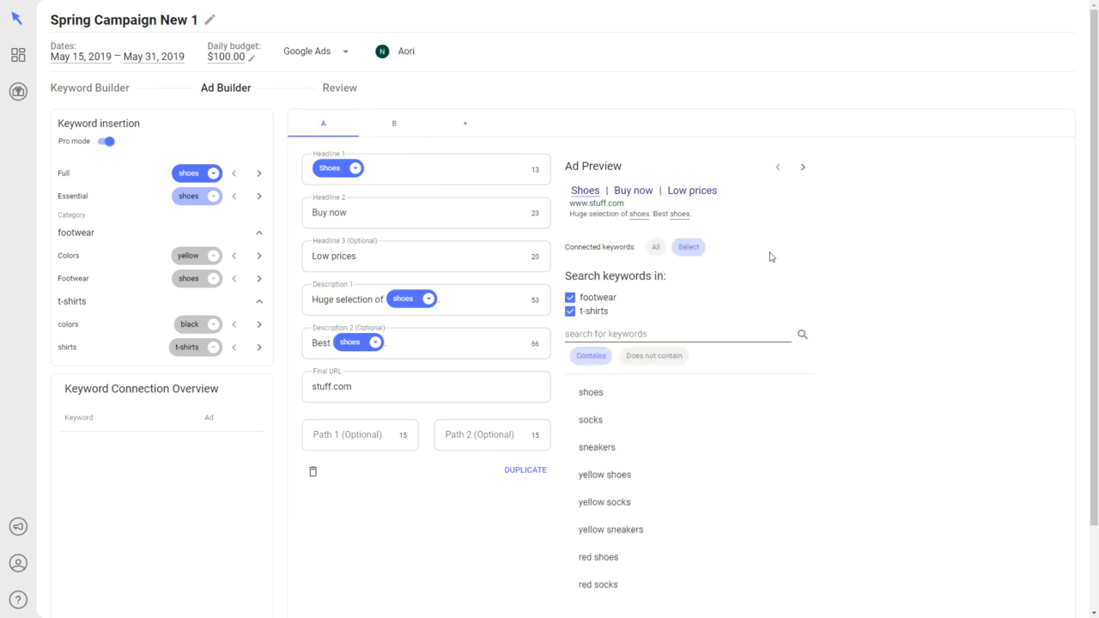
{"action": "scroll", "coordinate": [746, 262], "scroll_direction": "down", "scroll_amount": 1}
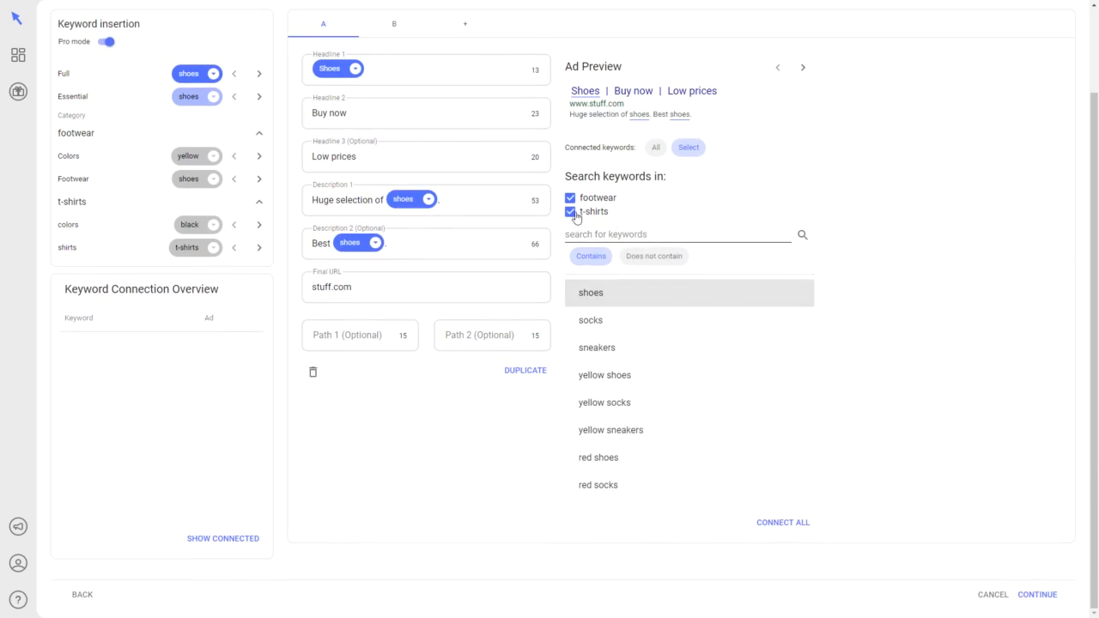
{"action": "left_click", "coordinate": [571, 214]}
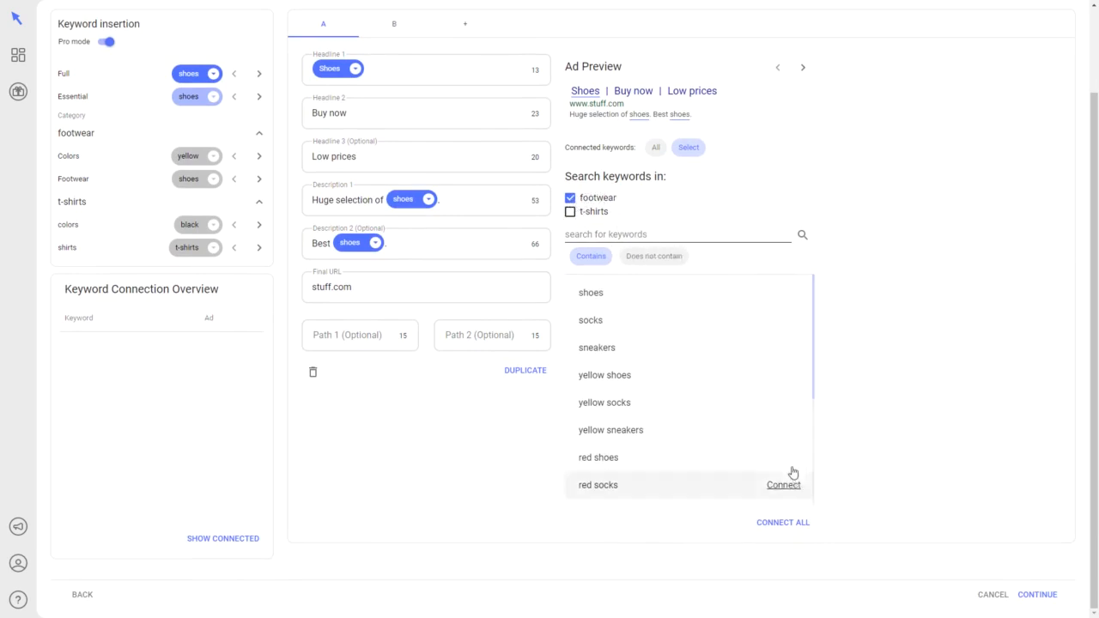
{"action": "left_click", "coordinate": [785, 525]}
{"action": "scroll", "coordinate": [807, 481], "scroll_direction": "down", "scroll_amount": 1}
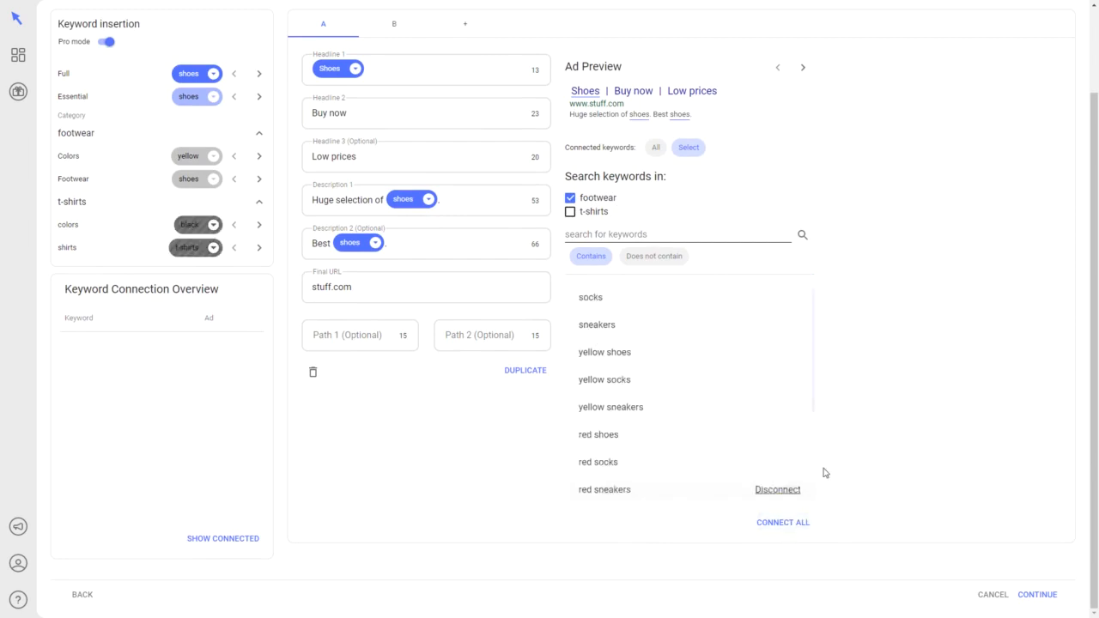
Restrict ad B's connected keywords to the t-shirts category and connect all of those keywords to it.
{"action": "scroll", "coordinate": [861, 431], "scroll_direction": "up", "scroll_amount": 2}
{"action": "left_click", "coordinate": [410, 129]}
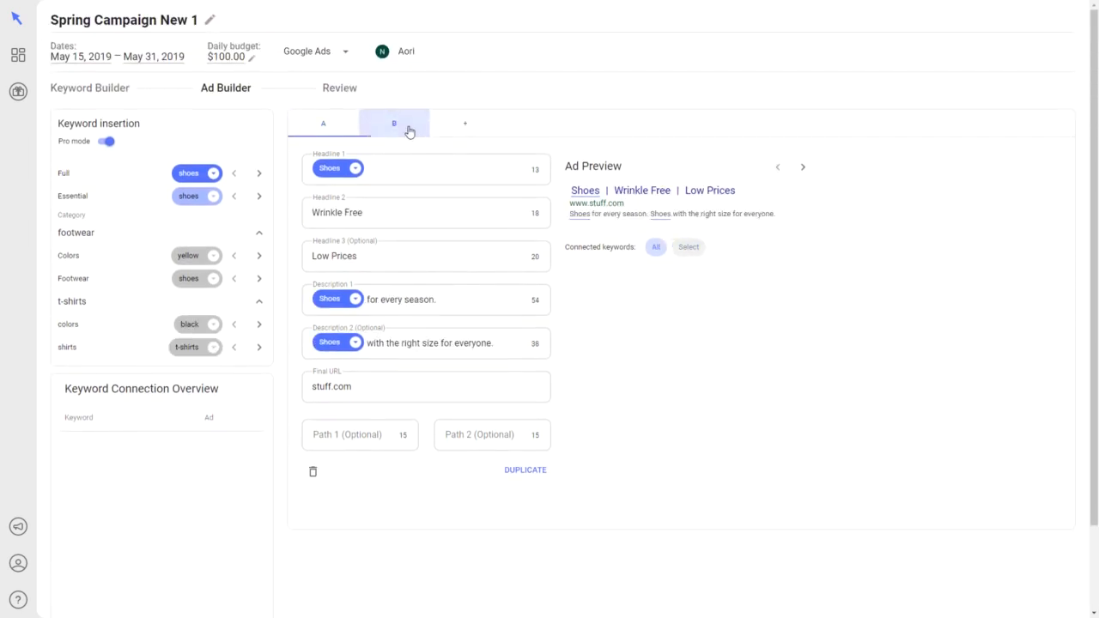
{"action": "left_click", "coordinate": [688, 248]}
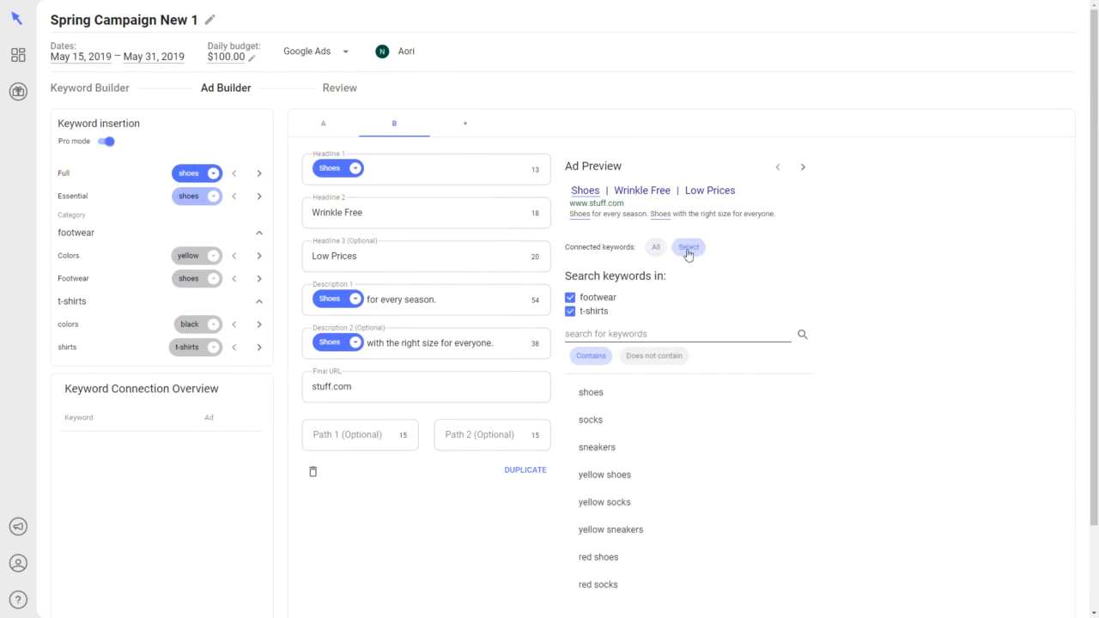
{"action": "scroll", "coordinate": [640, 298], "scroll_direction": "down", "scroll_amount": 2}
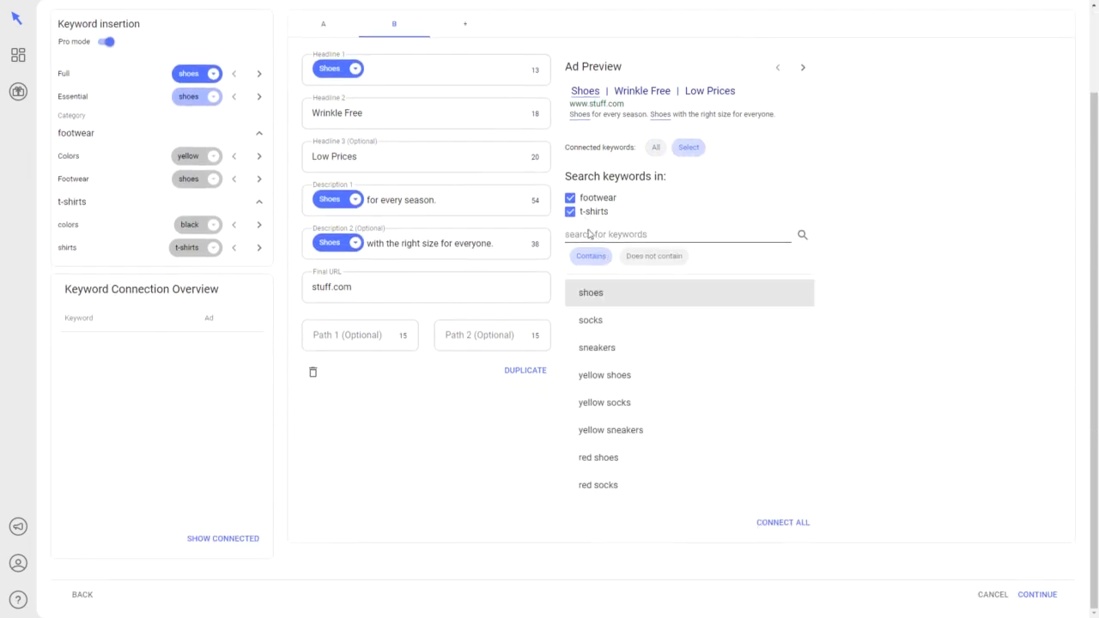
{"action": "left_click", "coordinate": [571, 199]}
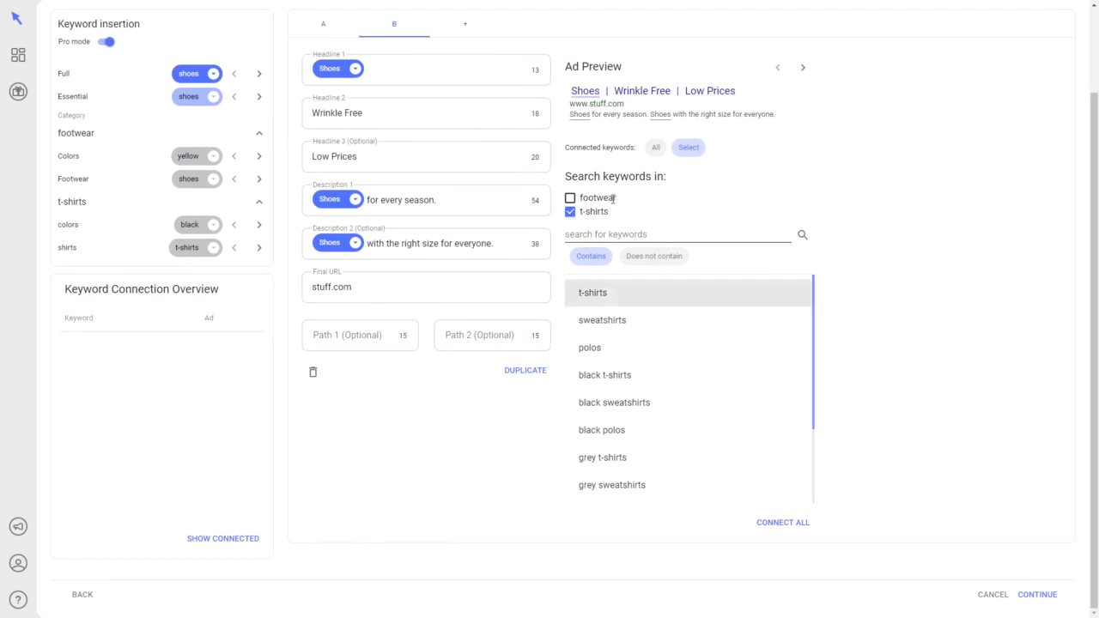
{"action": "scroll", "coordinate": [652, 346], "scroll_direction": "down", "scroll_amount": 2}
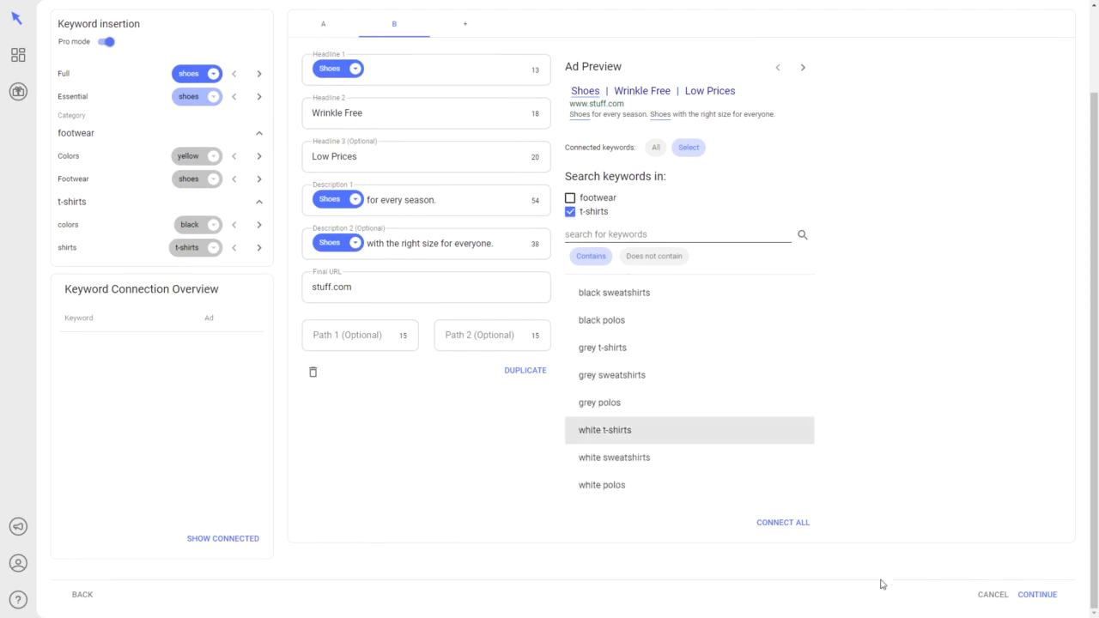
{"action": "left_click", "coordinate": [795, 523]}
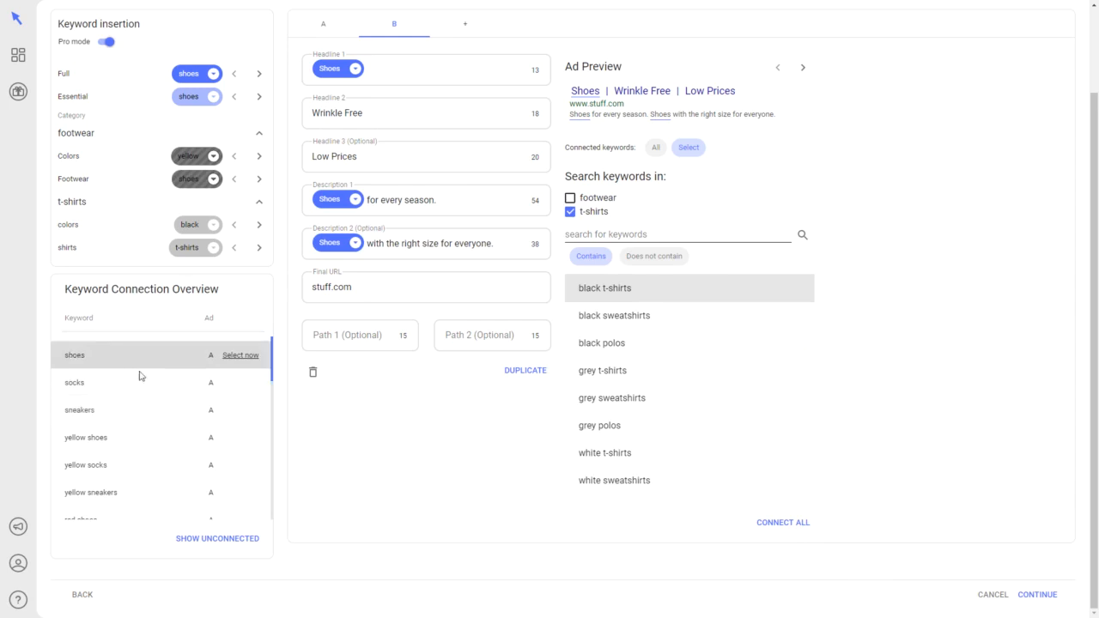
Check which ad each keyword is connected to in the Keyword Connection Overview, and switch the overview to unconnected keywords.
{"action": "scroll", "coordinate": [146, 403], "scroll_direction": "down", "scroll_amount": 5}
{"action": "scroll", "coordinate": [146, 408], "scroll_direction": "down", "scroll_amount": 2}
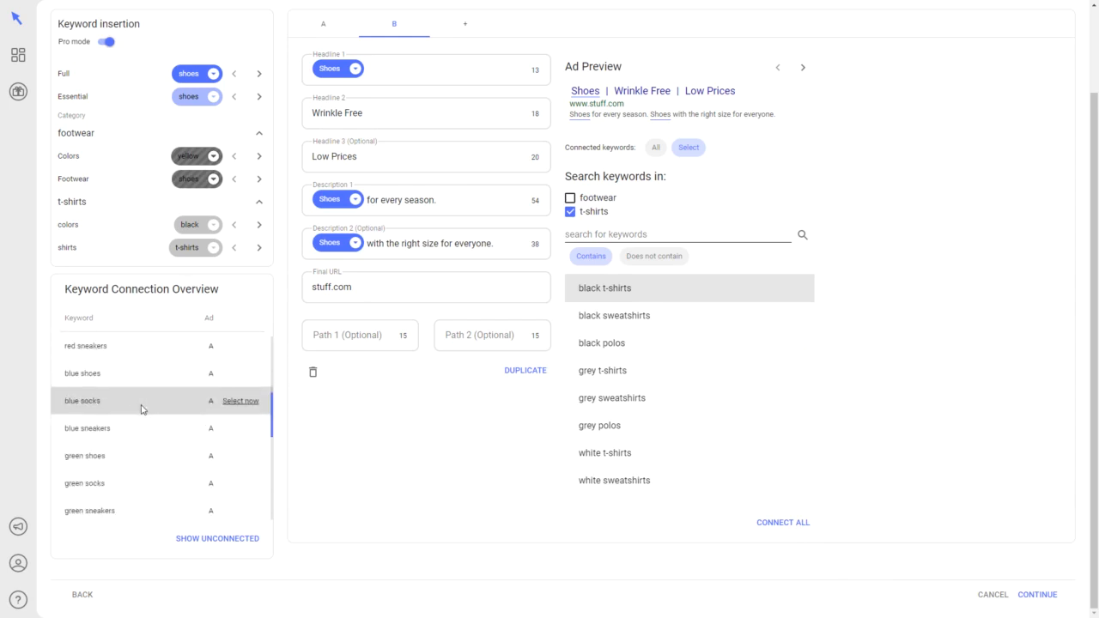
{"action": "scroll", "coordinate": [144, 408], "scroll_direction": "up", "scroll_amount": 5}
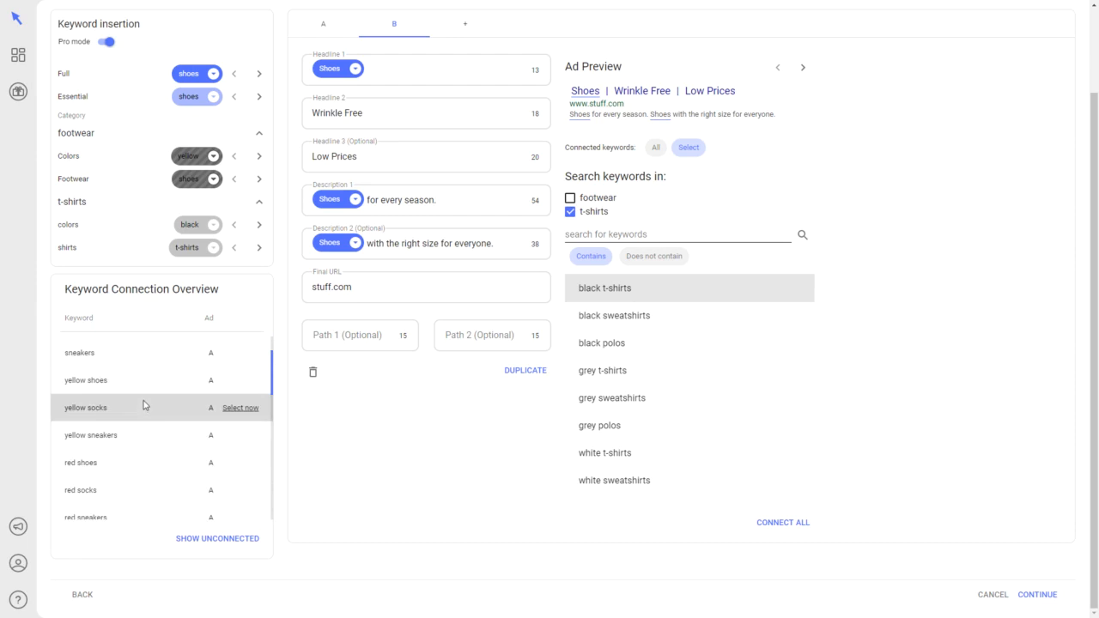
{"action": "scroll", "coordinate": [134, 406], "scroll_direction": "down", "scroll_amount": 3}
{"action": "scroll", "coordinate": [134, 403], "scroll_direction": "down", "scroll_amount": 8}
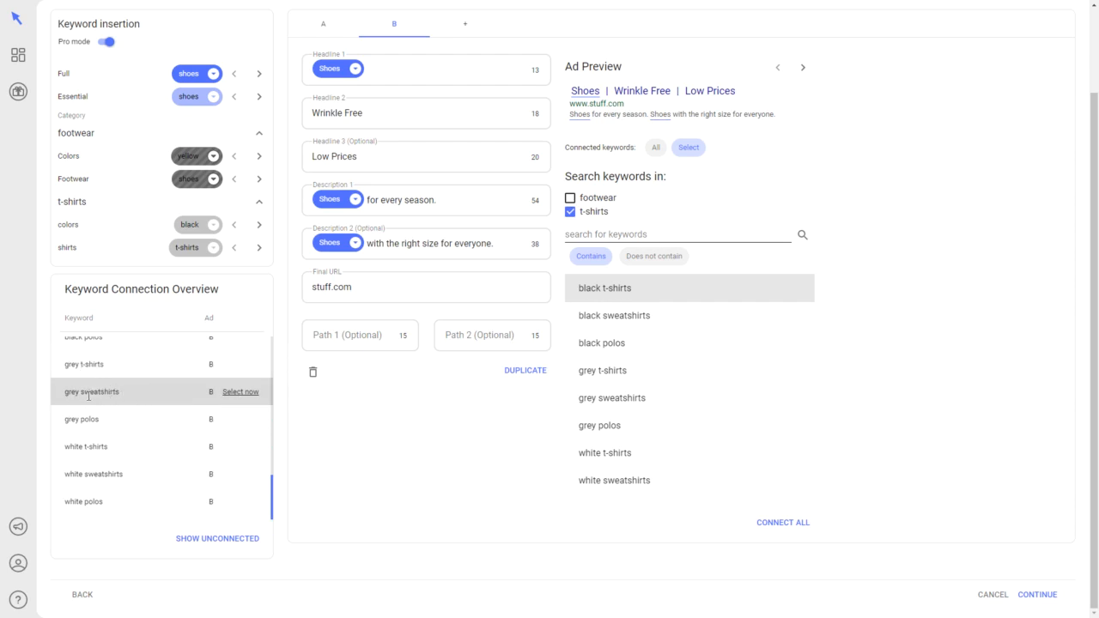
{"action": "scroll", "coordinate": [191, 400], "scroll_direction": "up", "scroll_amount": 5}
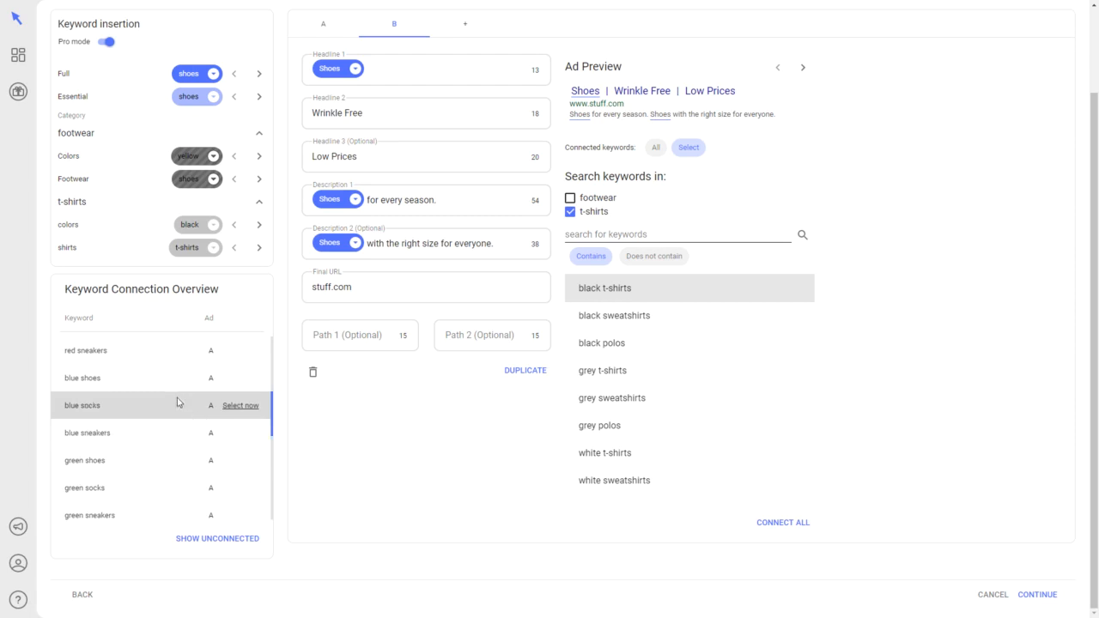
{"action": "scroll", "coordinate": [167, 501], "scroll_direction": "down", "scroll_amount": 5}
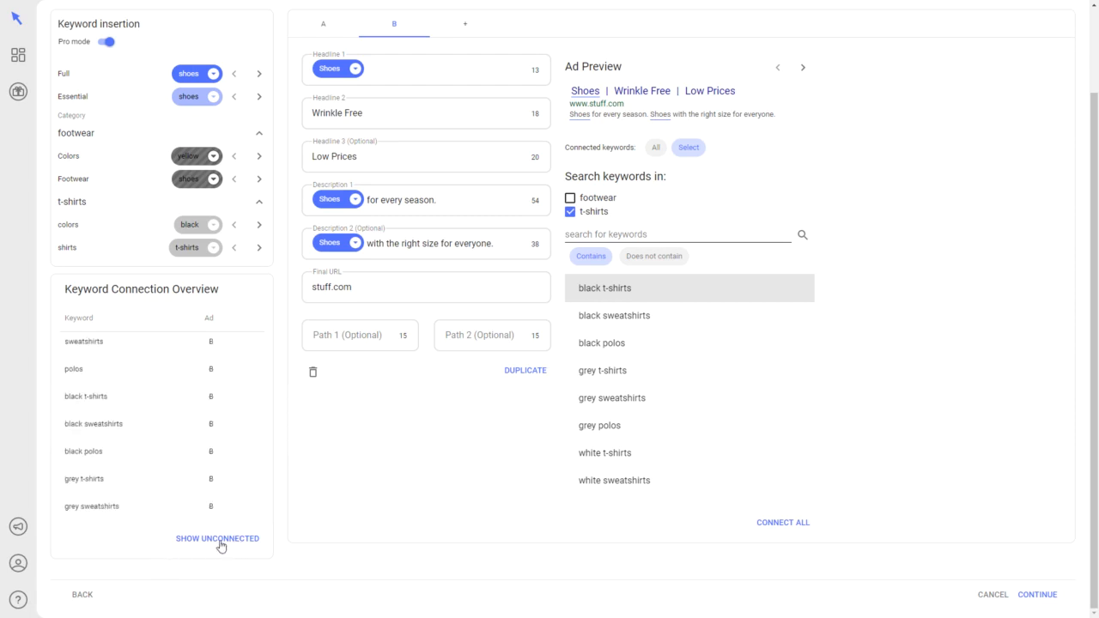
{"action": "left_click", "coordinate": [225, 538]}
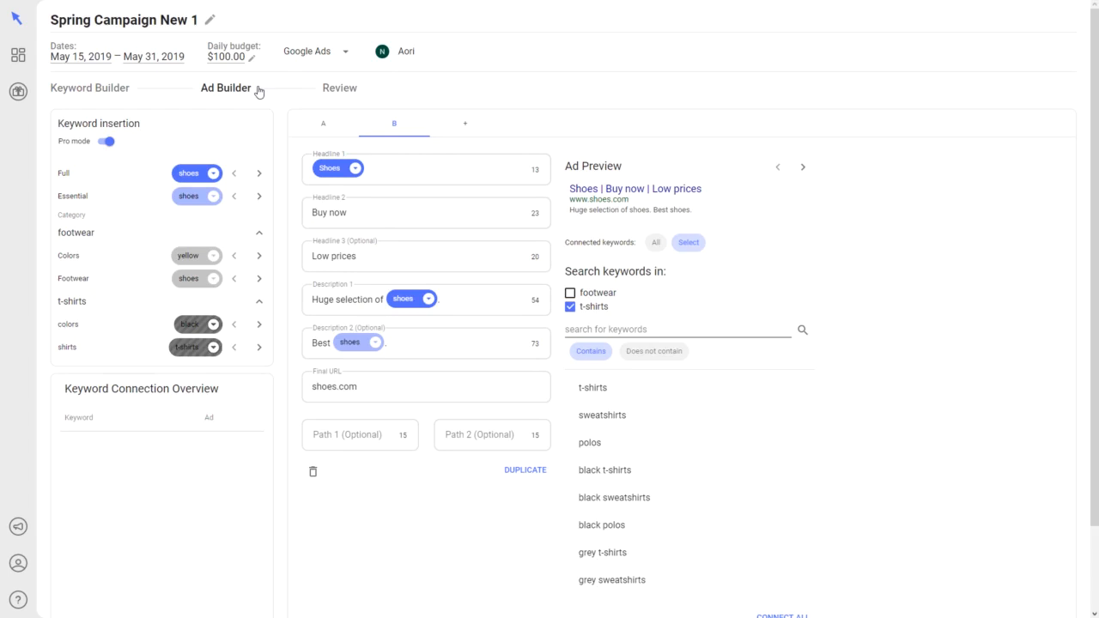
Go to the campaign Review stage, browse the ad groups and inspect the keywords, negatives and ads of red shoes and sneakers.
{"action": "left_click", "coordinate": [337, 93]}
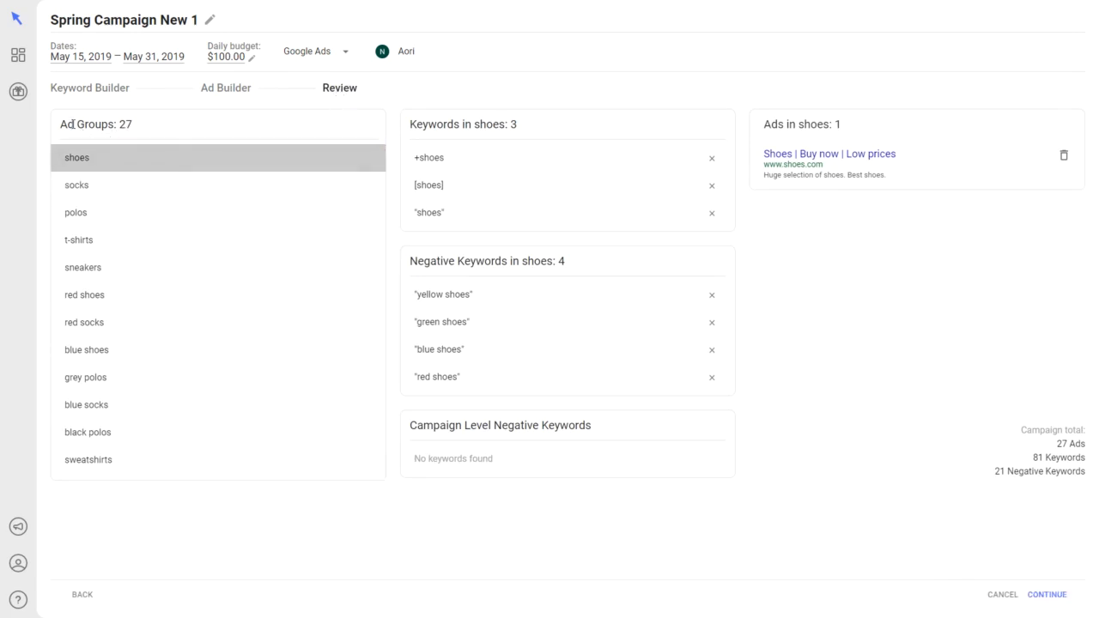
{"action": "scroll", "coordinate": [116, 215], "scroll_direction": "down", "scroll_amount": 5}
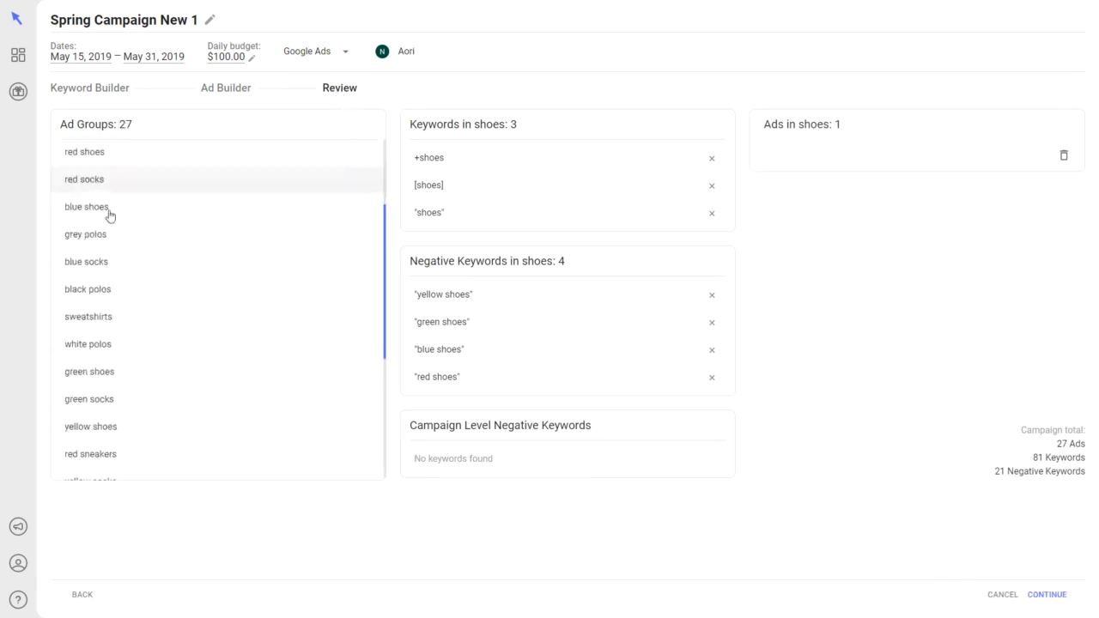
{"action": "scroll", "coordinate": [124, 223], "scroll_direction": "up", "scroll_amount": 4}
{"action": "scroll", "coordinate": [129, 225], "scroll_direction": "up", "scroll_amount": 1}
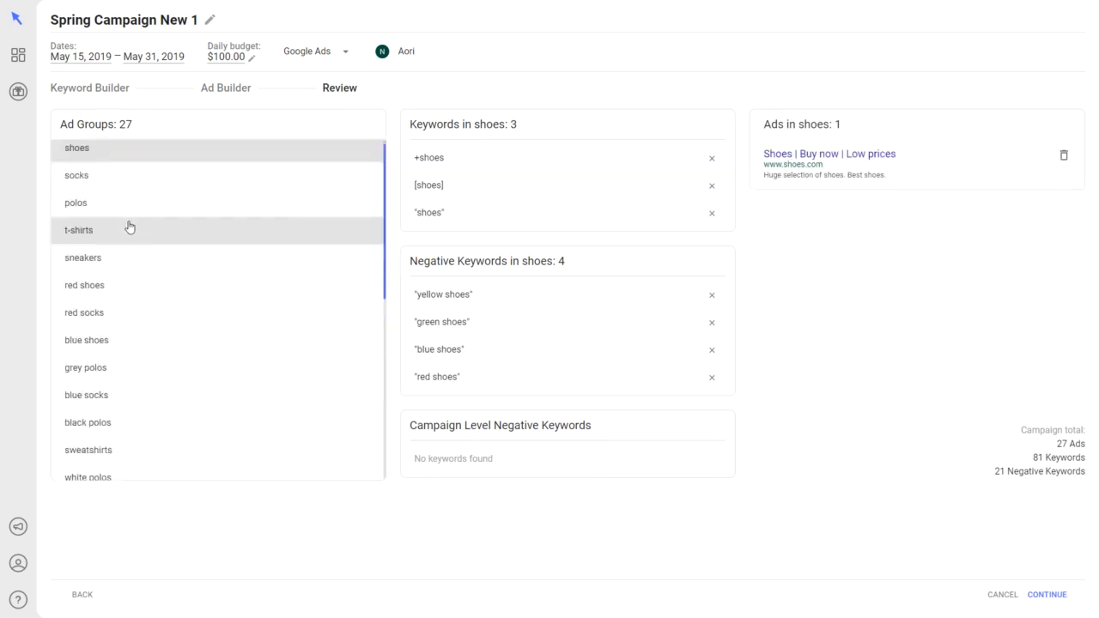
{"action": "scroll", "coordinate": [129, 227], "scroll_direction": "down", "scroll_amount": 1}
{"action": "left_click", "coordinate": [93, 232]}
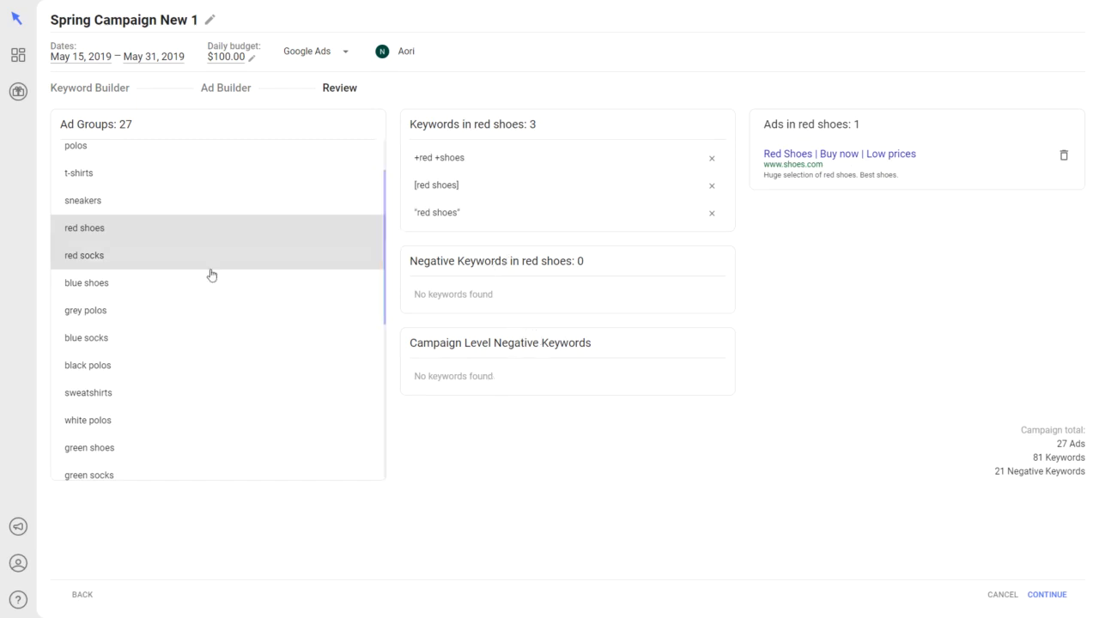
{"action": "left_click", "coordinate": [94, 206]}
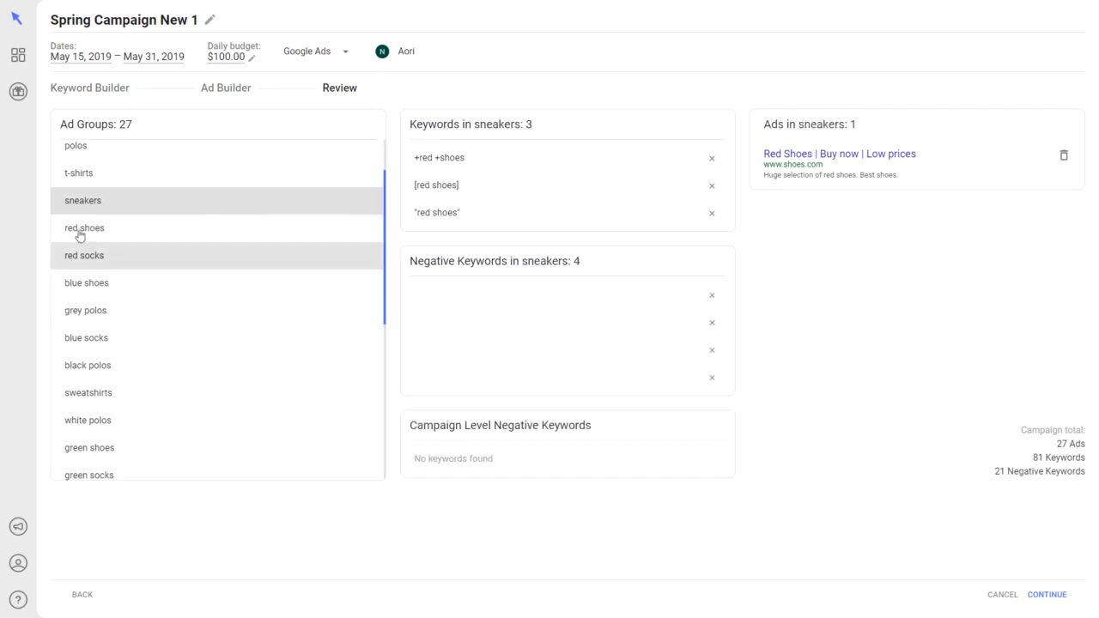